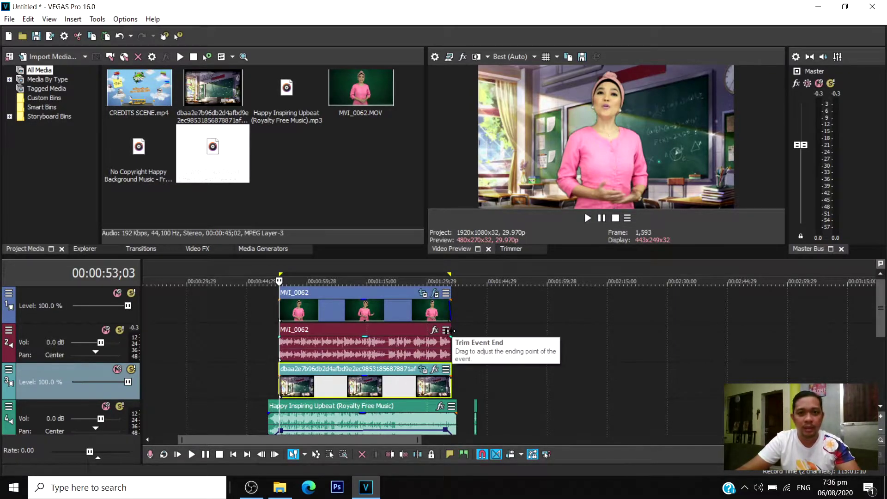
Play back the short audio clip that sits after the background music, starting at 00:01:41;17.
scroll(876, 344, "down", 2)
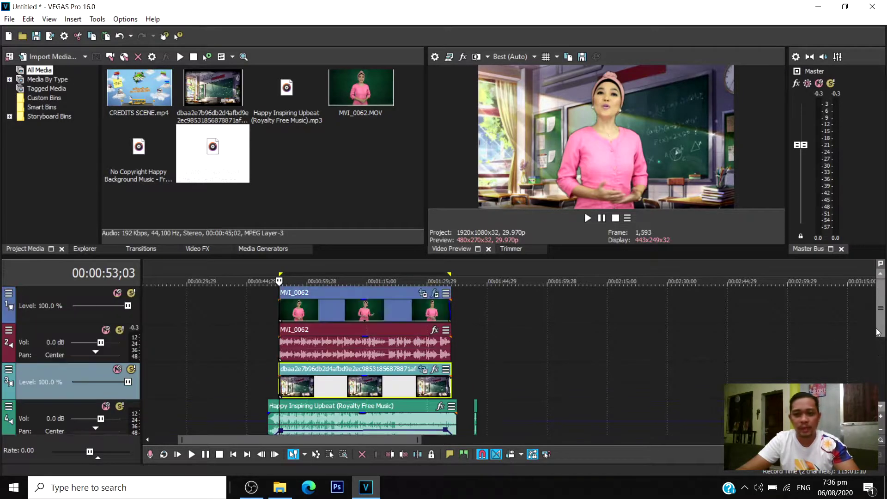
scroll(876, 344, "up", 2)
scroll(476, 385, "up", 2)
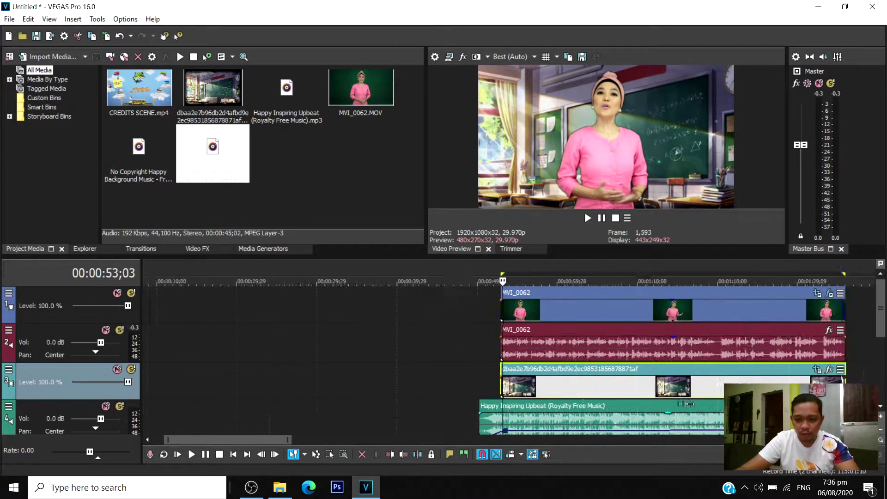
left_click_drag(287, 439, 329, 451)
left_click(400, 381)
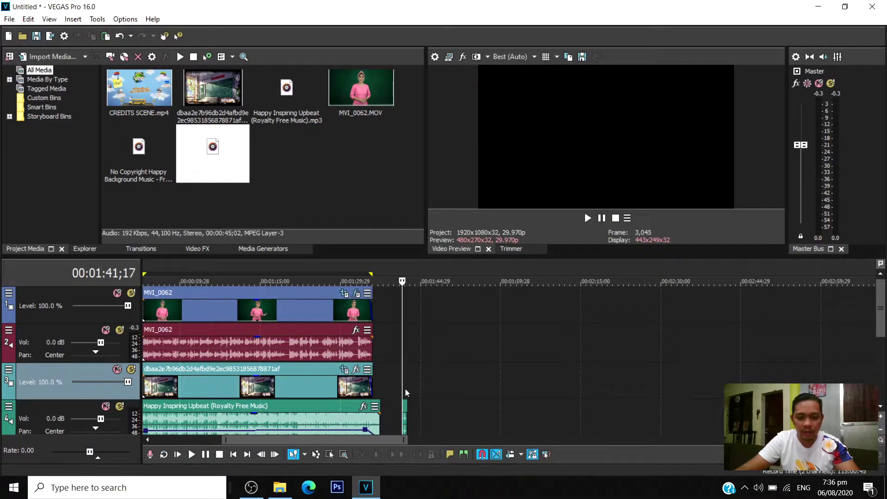
scroll(420, 390, "up", 2)
key("space")
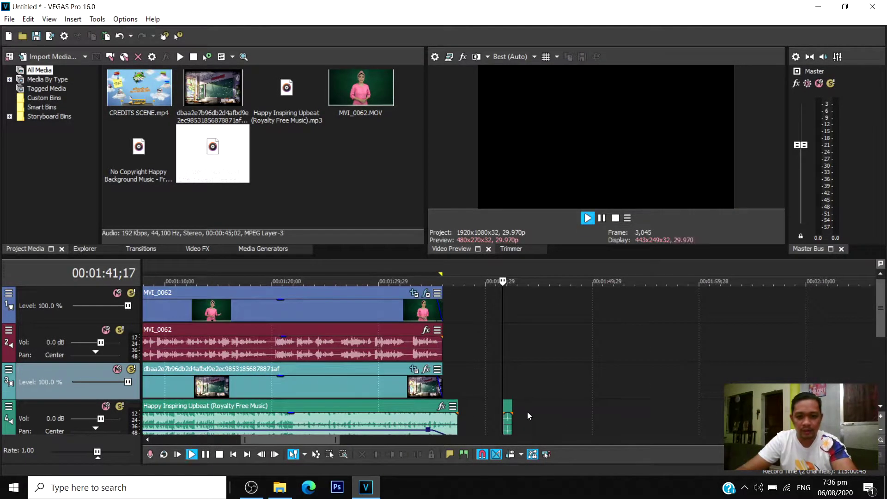
key("space")
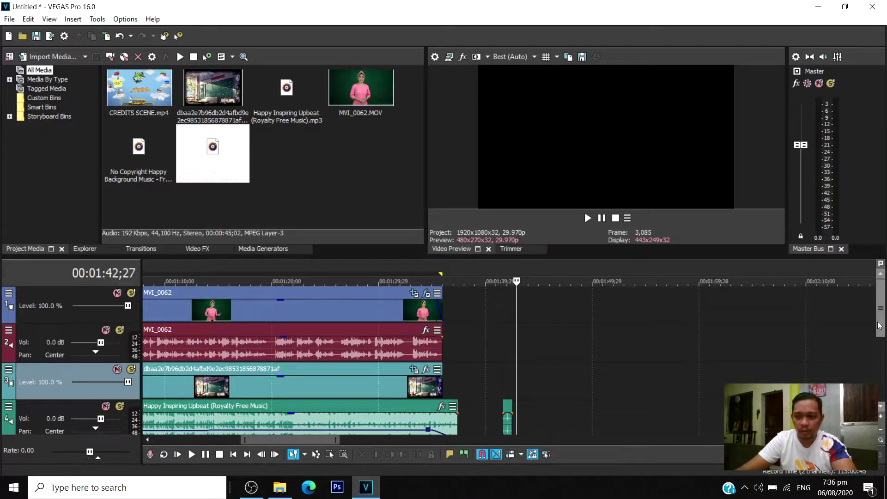
Move the short audio clip from the background music track down to track 5 and play it back.
scroll(462, 369, "down", 2)
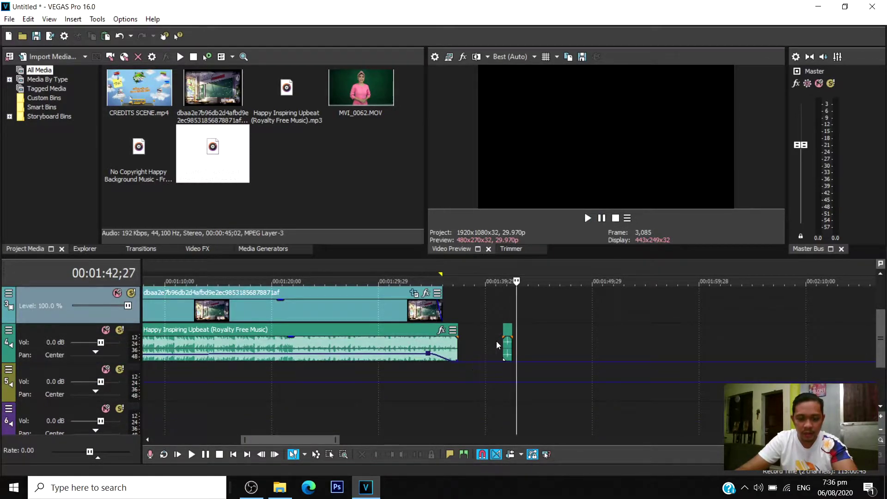
left_click_drag(508, 331, 502, 386)
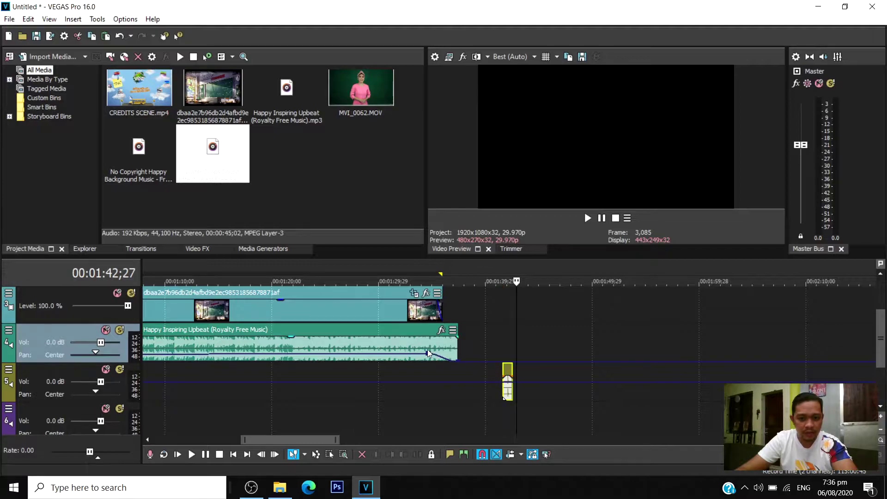
left_click(500, 344)
key("space")
key("space")
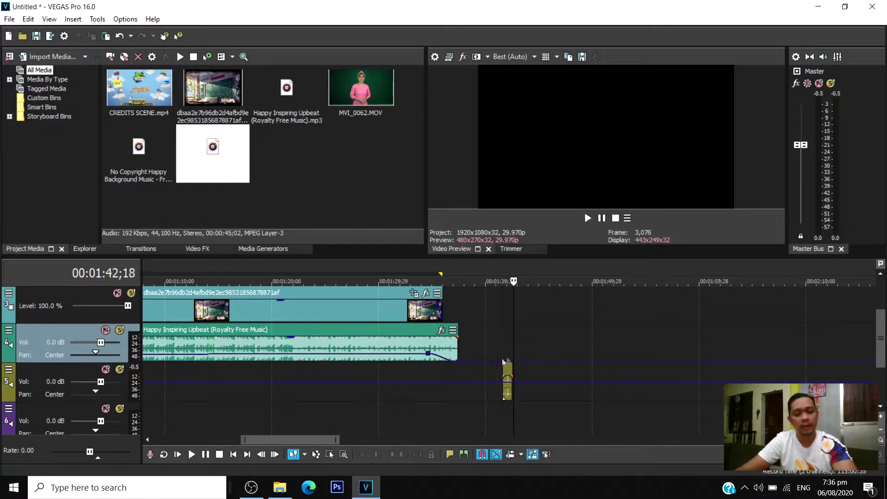
Move the short audio clip earlier on track 5, to about 00:00:42, ahead of the background music.
left_click_drag(507, 371, 44, 374)
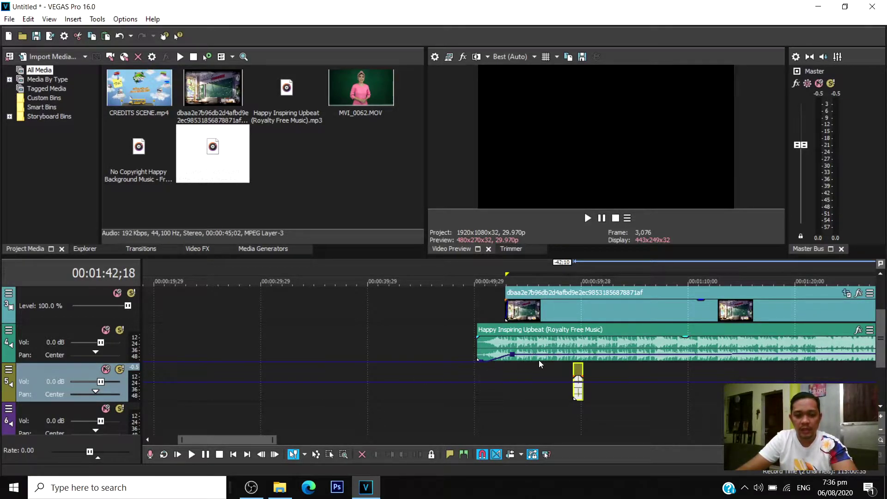
left_click_drag(257, 438, 268, 438)
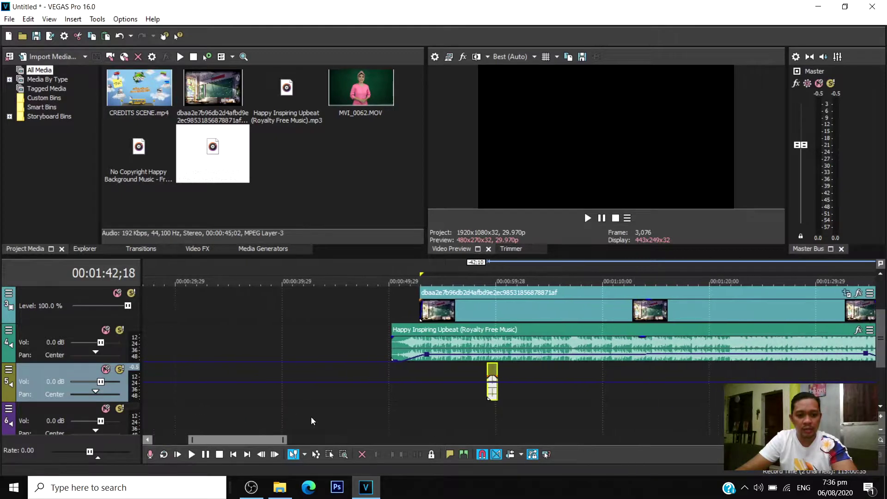
mouse_move(489, 372)
left_mouse_down()
mouse_move(281, 373)
mouse_move(483, 374)
left_mouse_up()
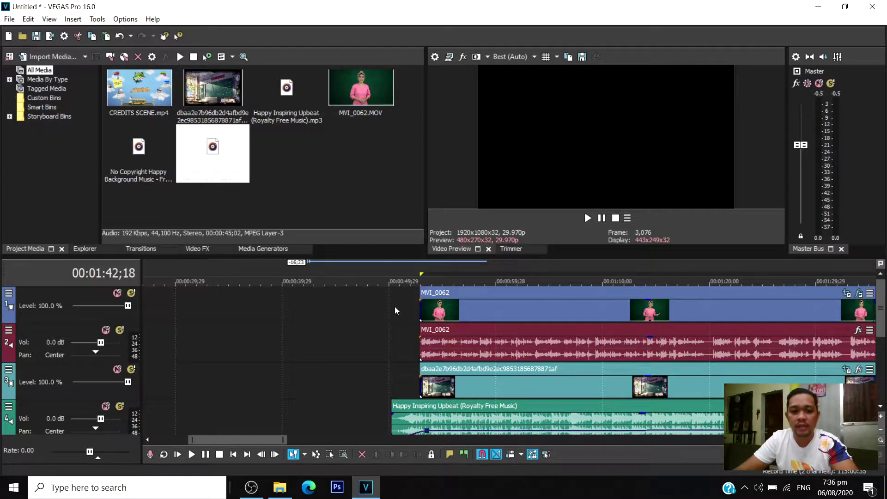
Insert a new video track above the MVI_0062 presenter video track.
left_click(53, 300)
right_click(52, 299)
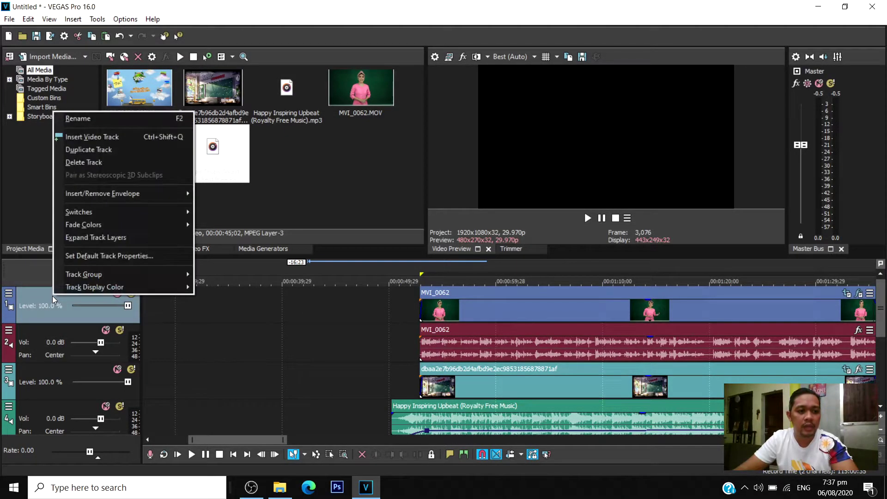
left_click(81, 135)
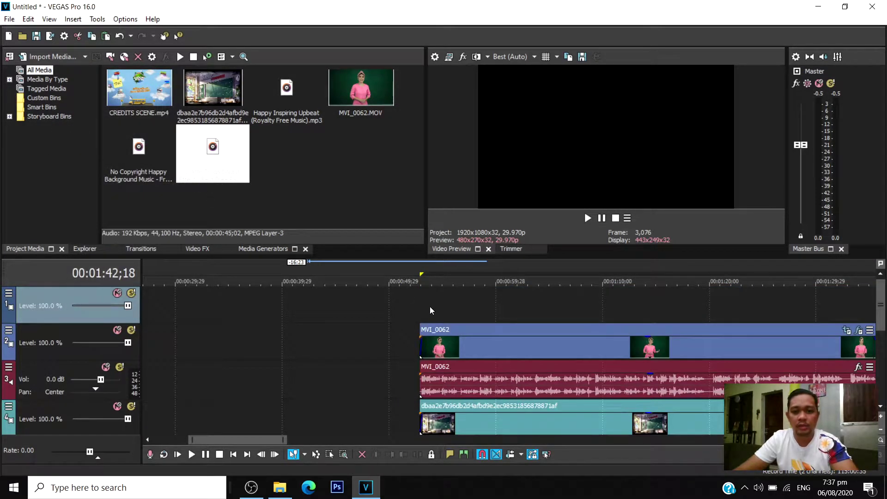
Preview the opening of the presenter clip and place the playhead at 00:00:54;20 for the title's start.
left_click(424, 298)
left_click(414, 298)
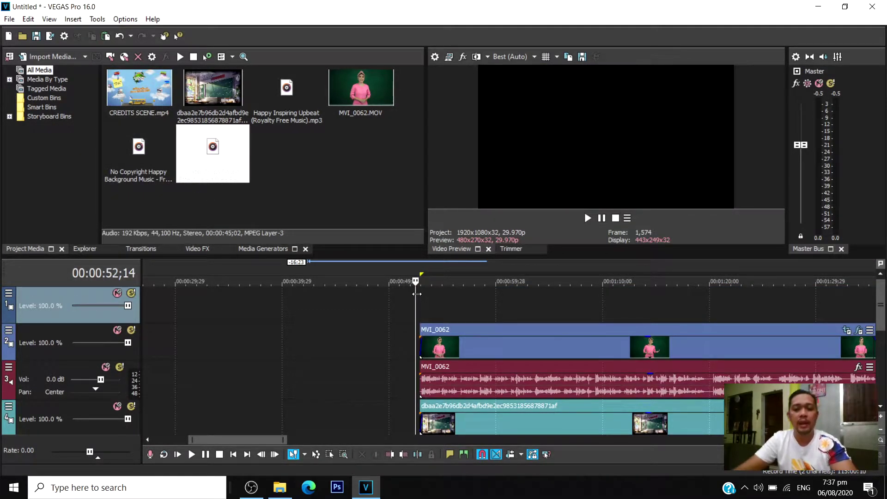
left_click(419, 305)
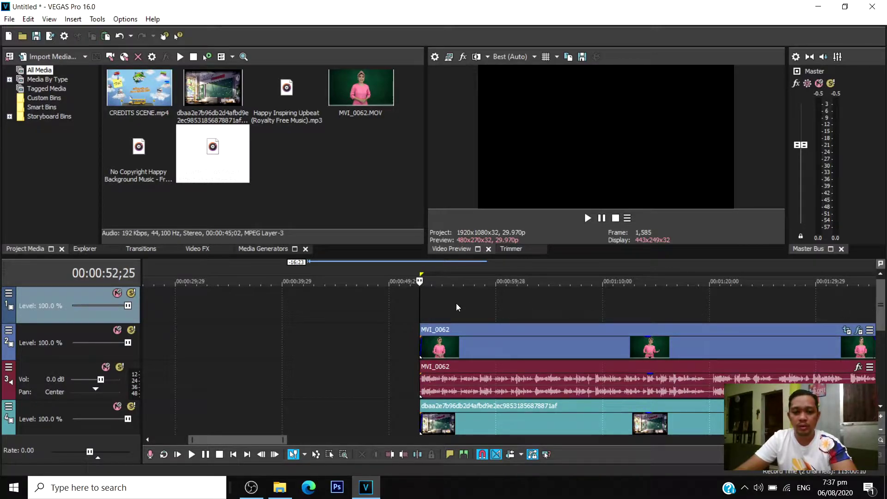
left_click(431, 296)
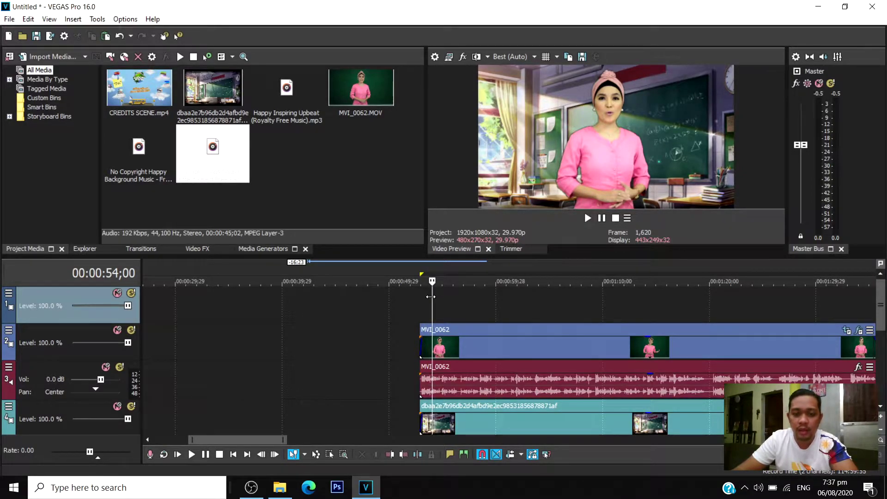
left_click(428, 297)
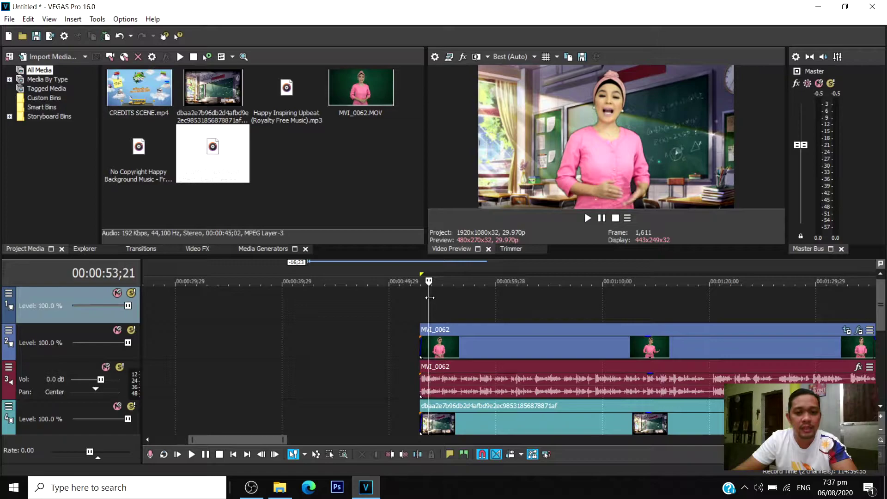
left_click(423, 309)
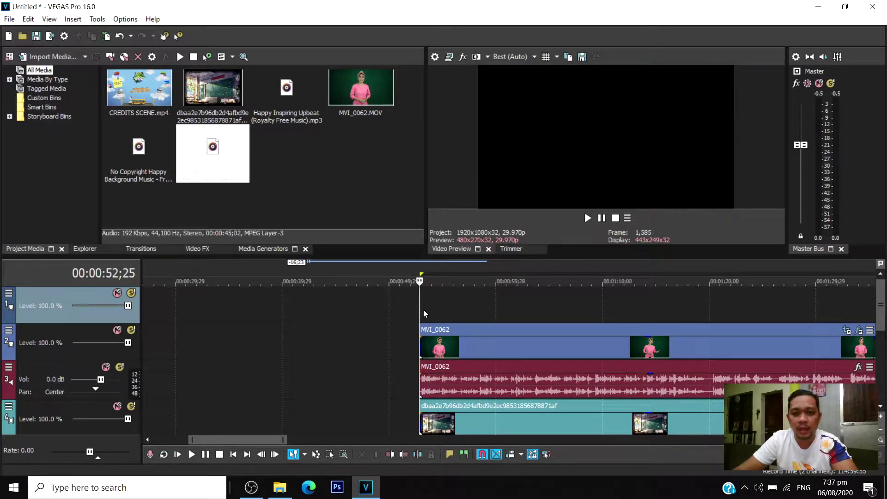
key("space")
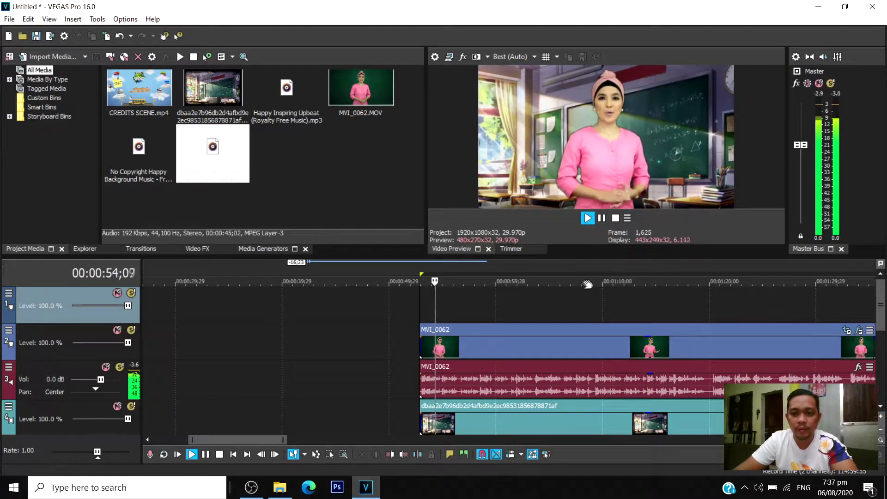
key("space")
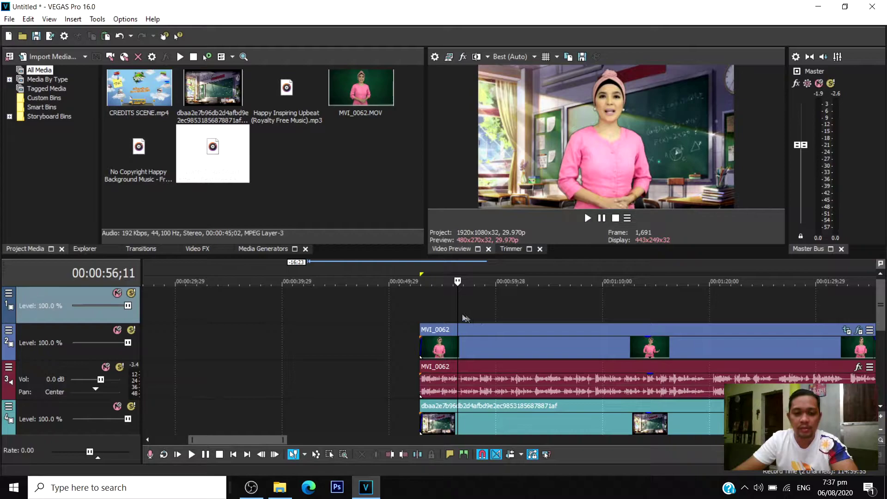
left_click(444, 308)
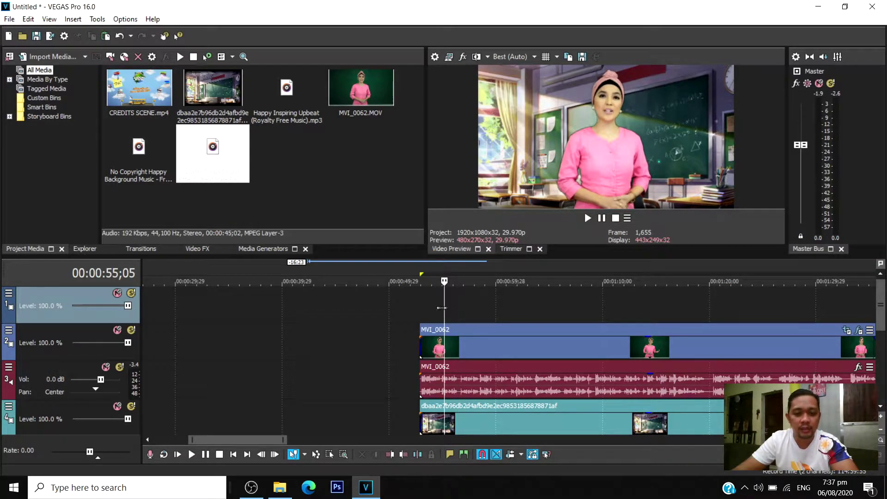
left_click(439, 305)
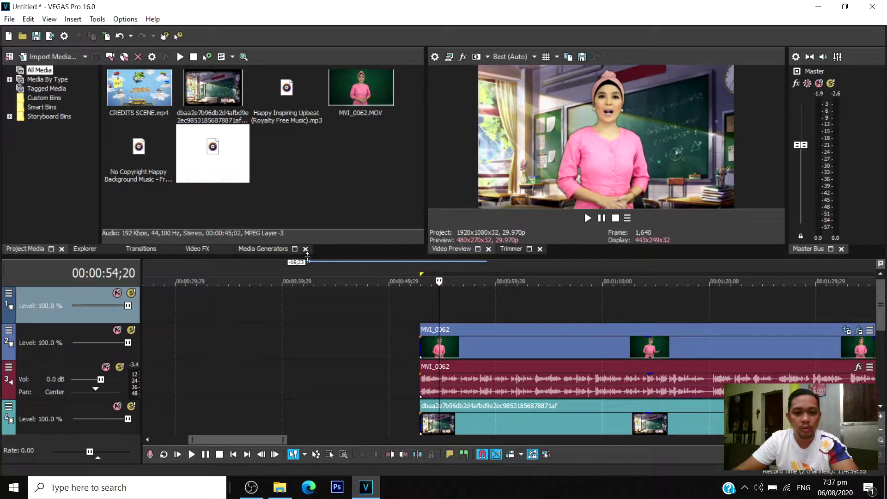
Add the default Titles & Text preset to the empty top video track, starting at the playhead.
left_click(259, 248)
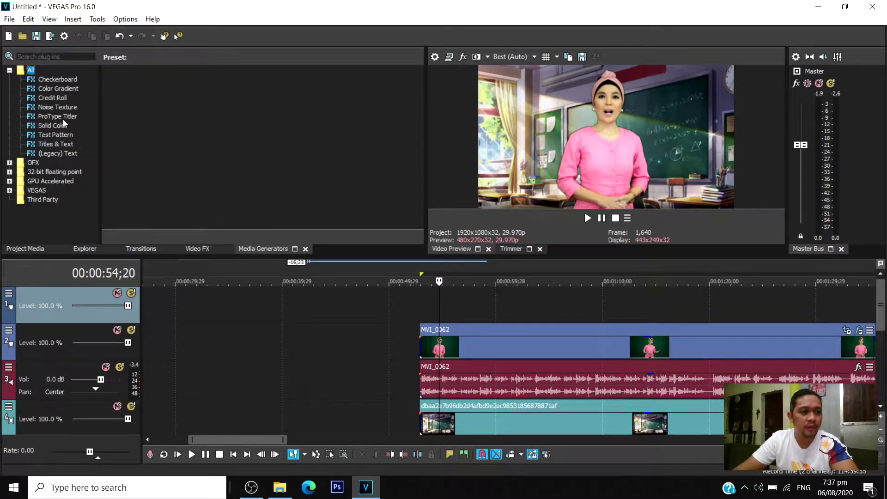
left_click(57, 144)
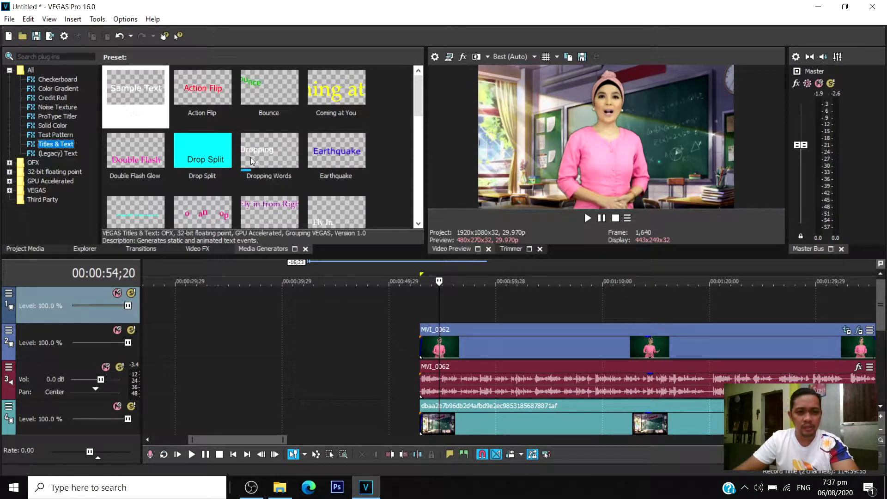
left_click(138, 96)
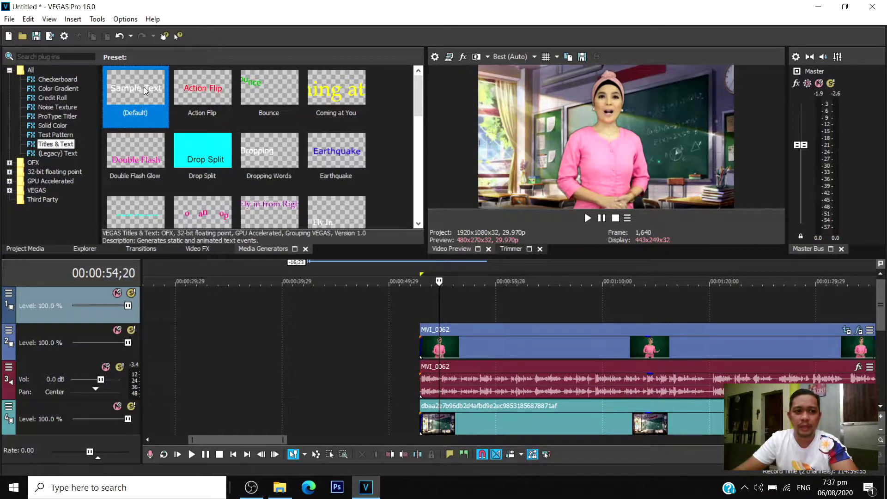
left_click_drag(336, 111, 446, 313)
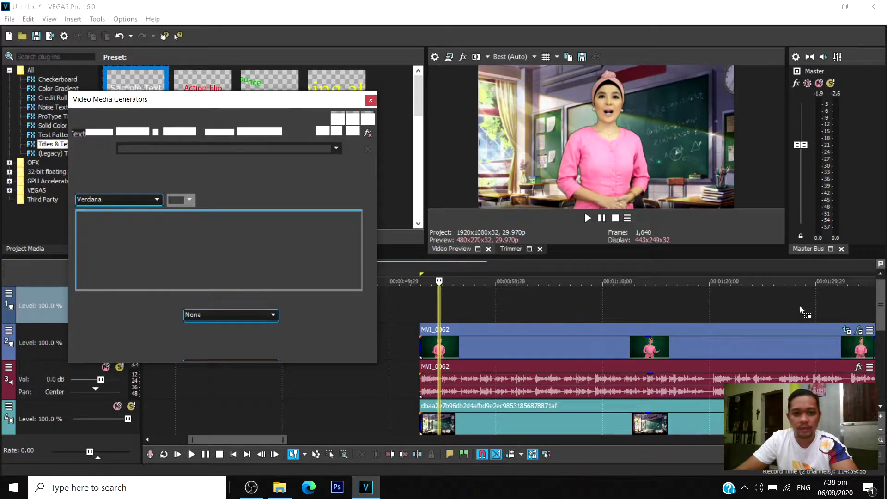
Replace the sample title text with "Covid 19" and "Pandemic" on two lines.
left_click_drag(305, 247, 94, 230)
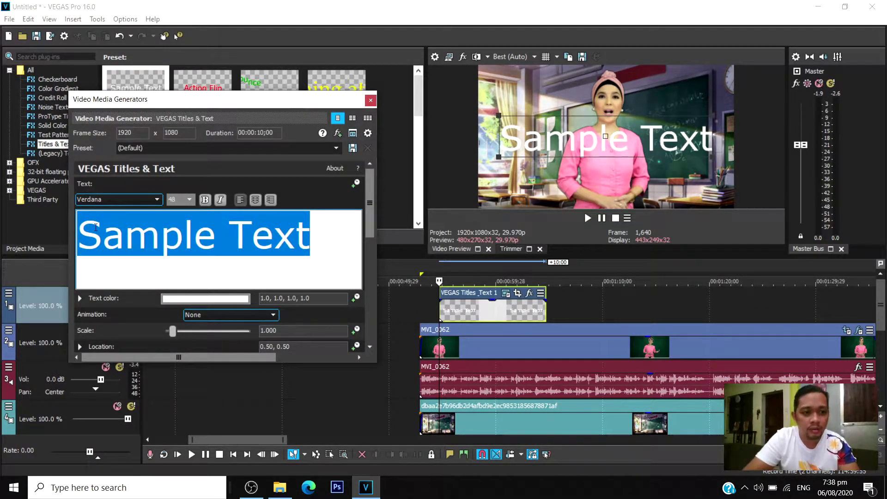
type("Covi")
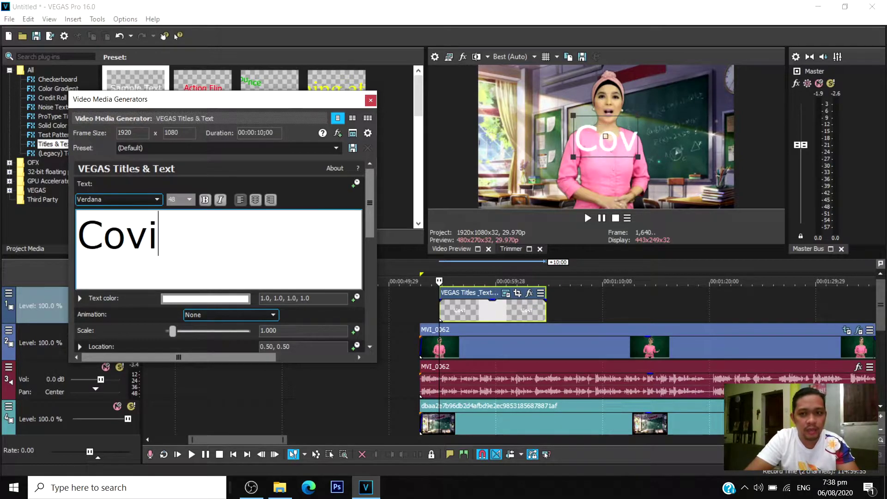
type("d ")
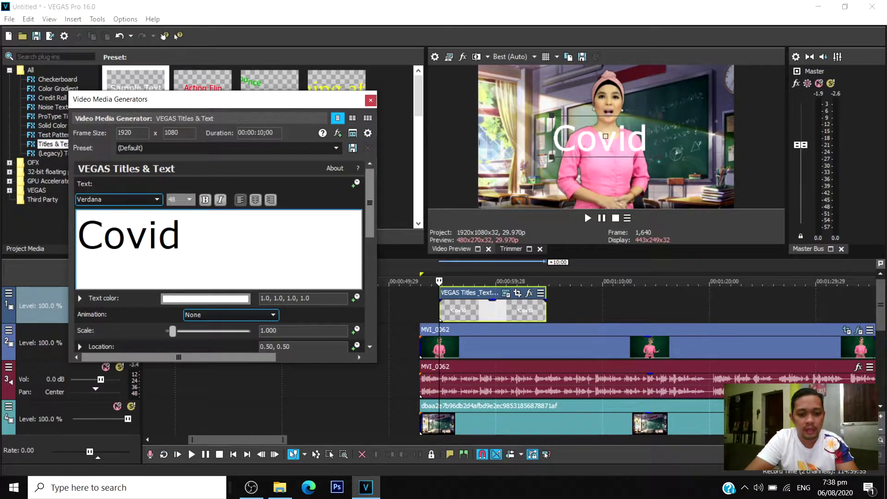
type("19")
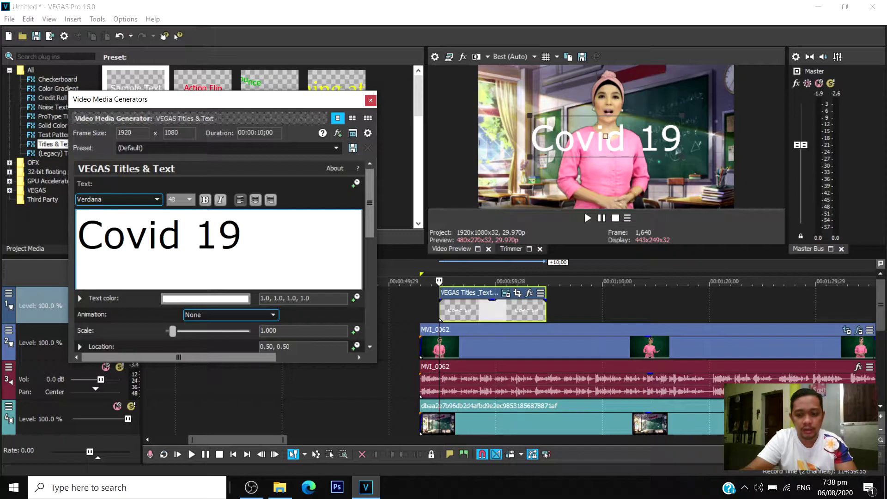
key("Return")
type("pan")
key("BackSpace")
key("BackSpace")
key("BackSpace")
type("Pan")
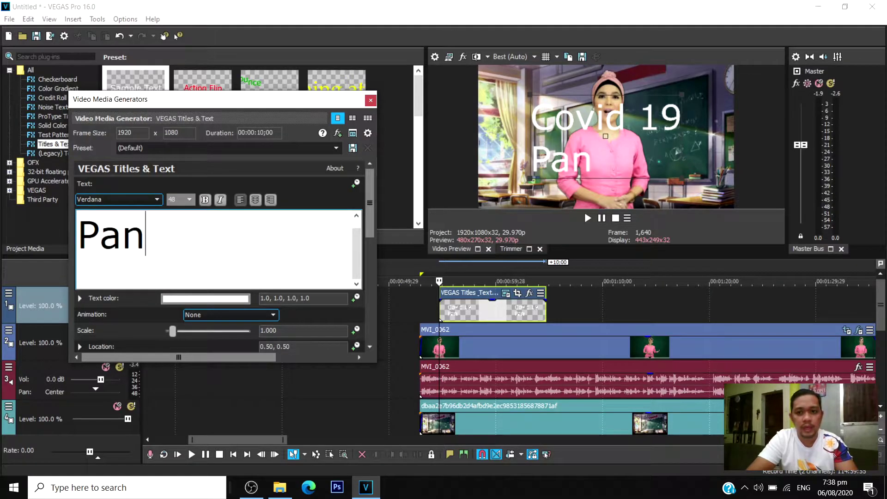
type("demic")
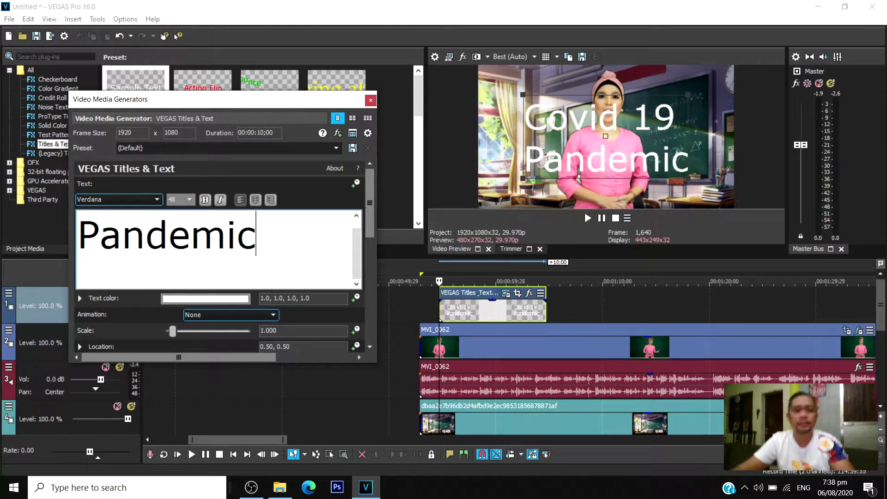
Select both lines of the title text, try centre alignment, and set them to right alignment.
key("ctrl+a")
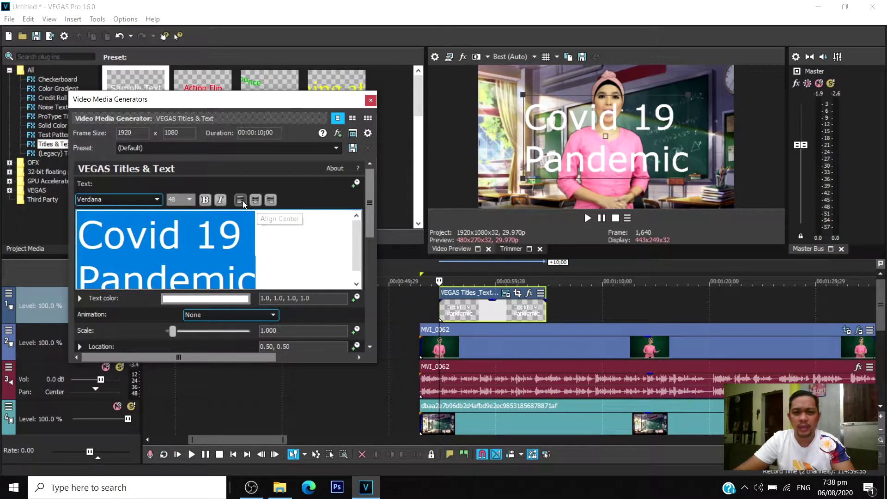
left_click(256, 199)
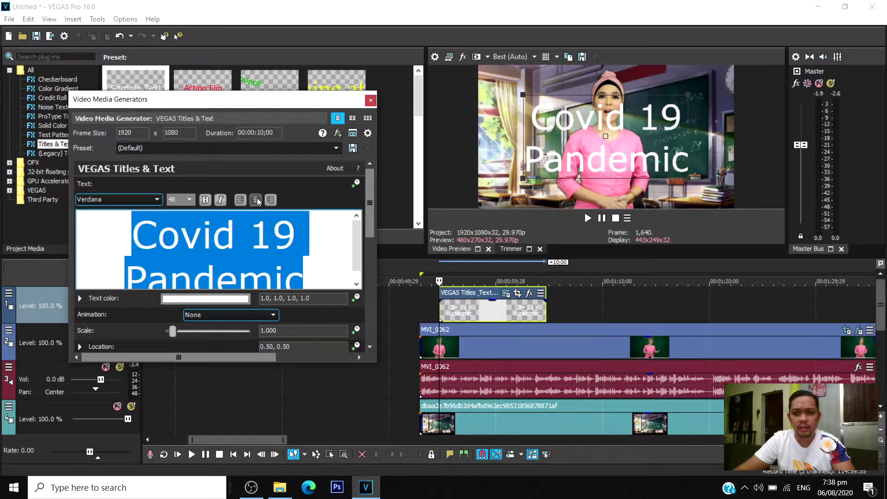
left_click(270, 201)
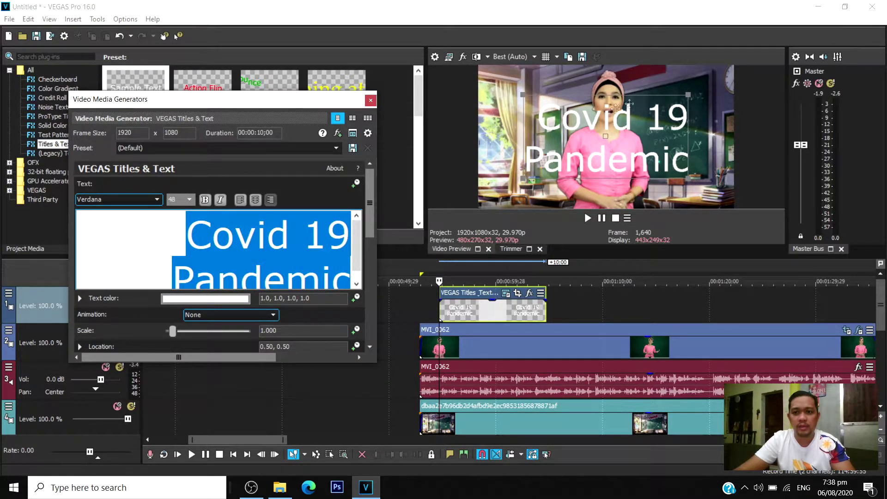
Centre-align both lines of the title text and change their font to Copperplate Gothic Bold.
left_click(256, 200)
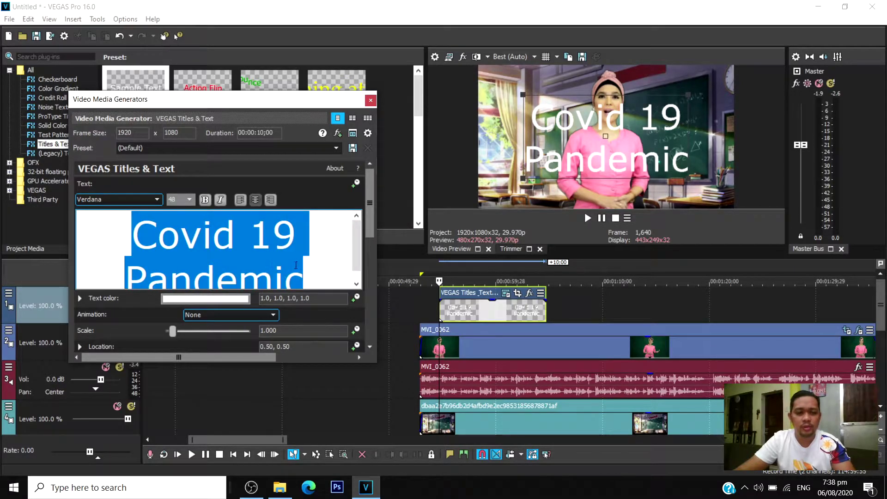
left_click_drag(358, 255, 357, 265)
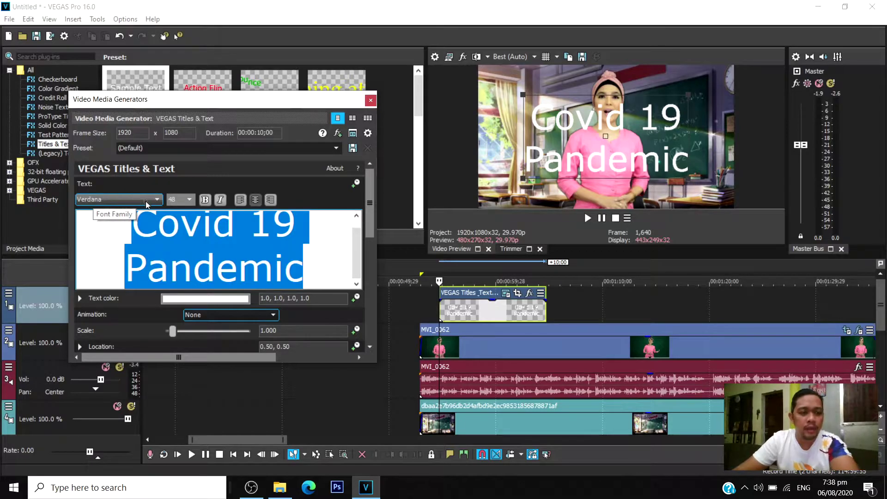
left_click(157, 199)
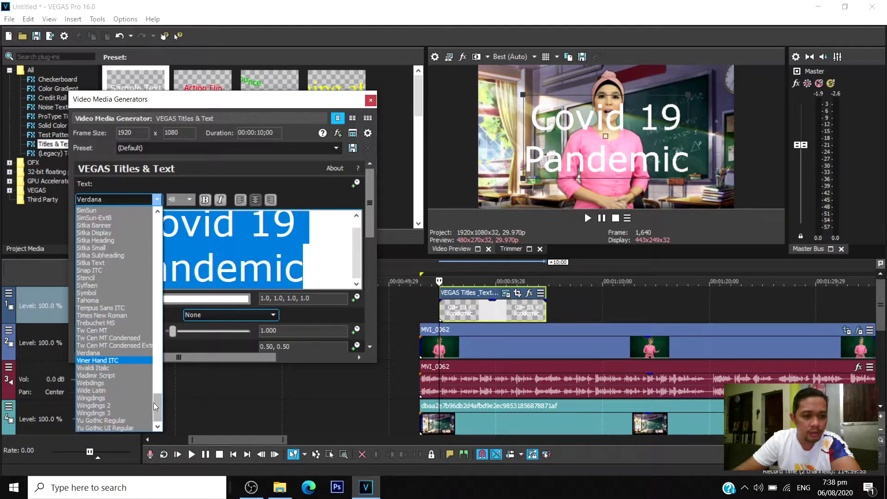
left_click_drag(153, 403, 162, 240)
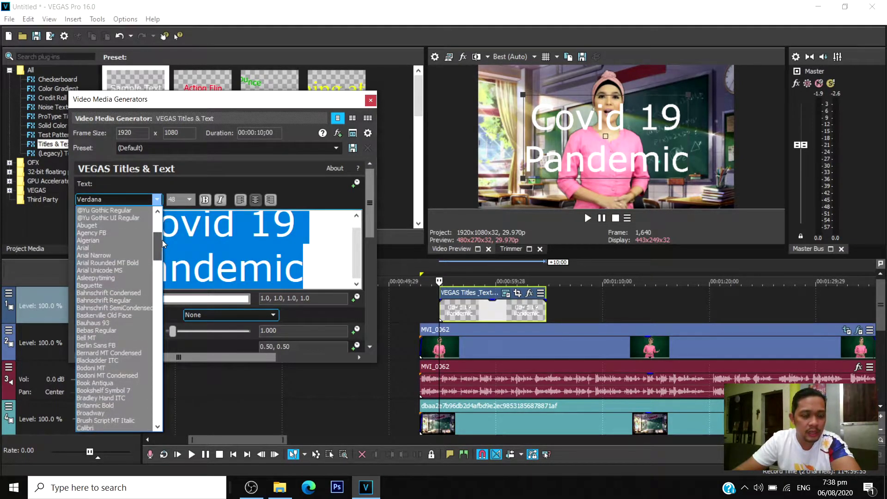
left_click_drag(159, 247, 166, 278)
left_click(120, 310)
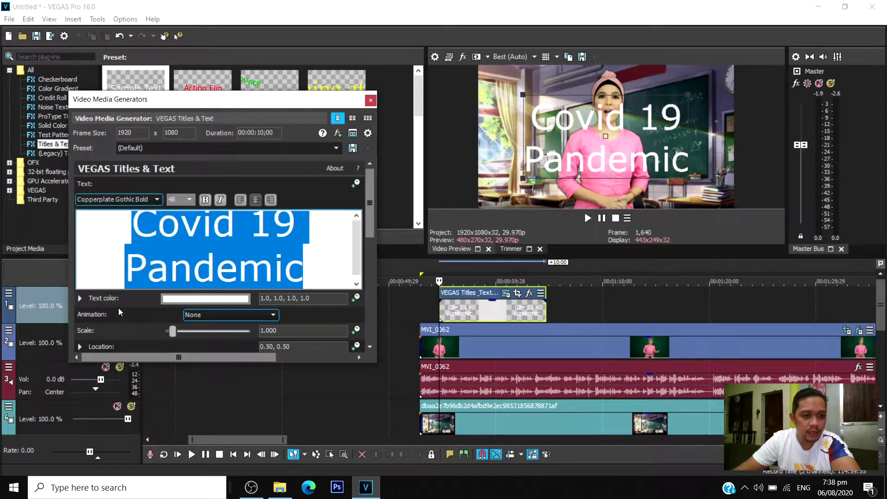
Change the title's font to Century Gothic and make both lines bold.
left_click(155, 199)
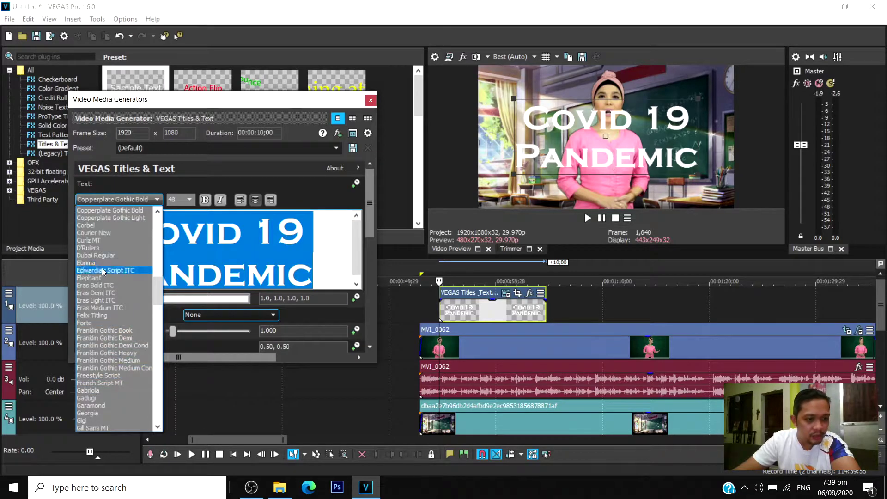
scroll(115, 272, "up", 3)
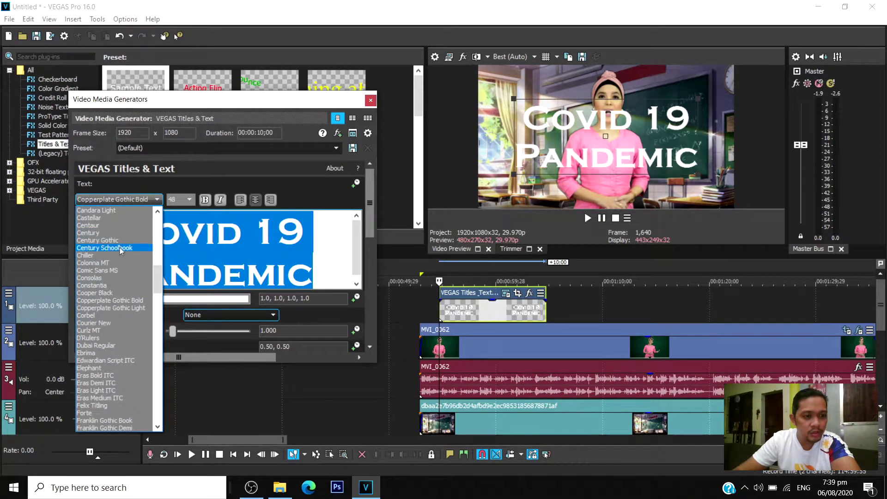
left_click(113, 240)
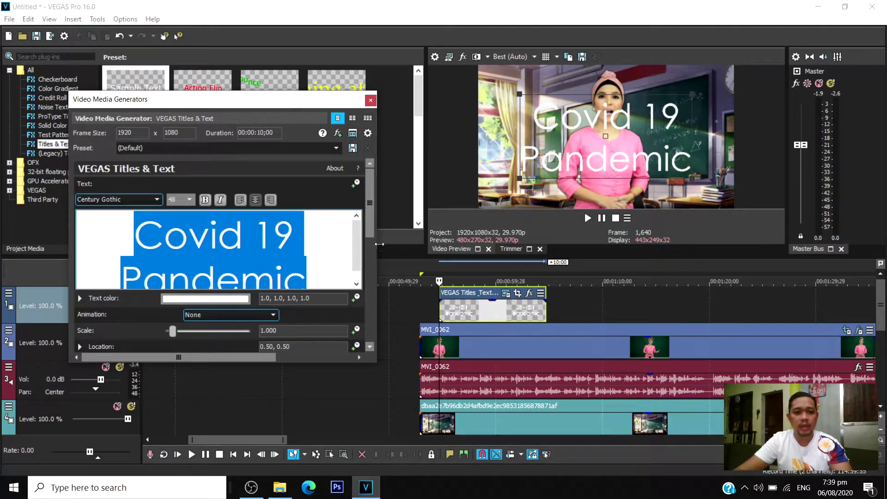
left_click_drag(359, 243, 359, 250)
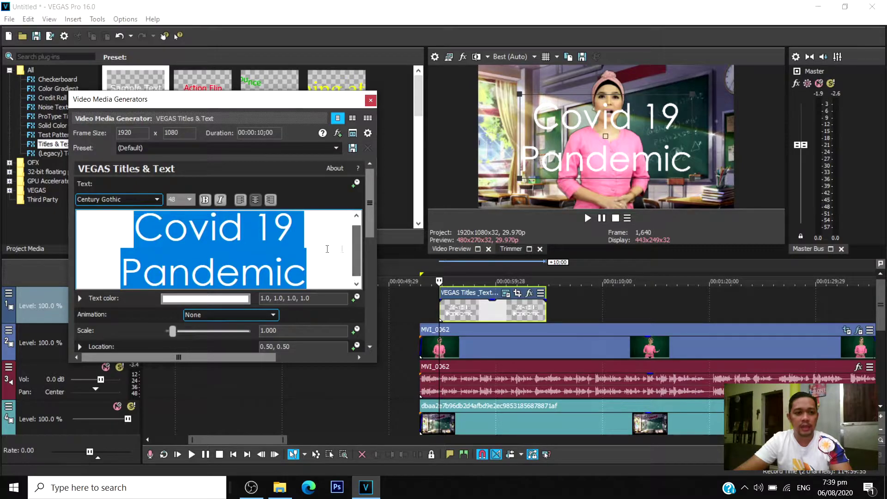
left_click(205, 201)
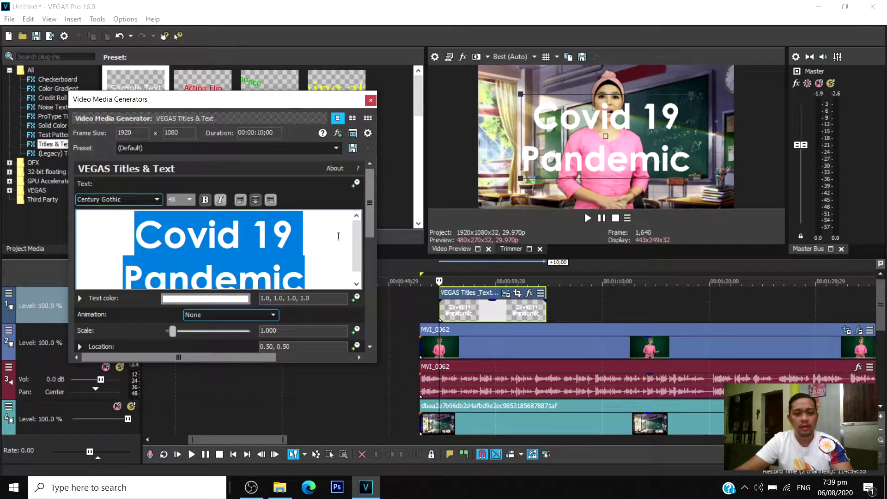
Reselect both lines of the title, try font size 18, and set the size to 24.
scroll(359, 255, "down", 1)
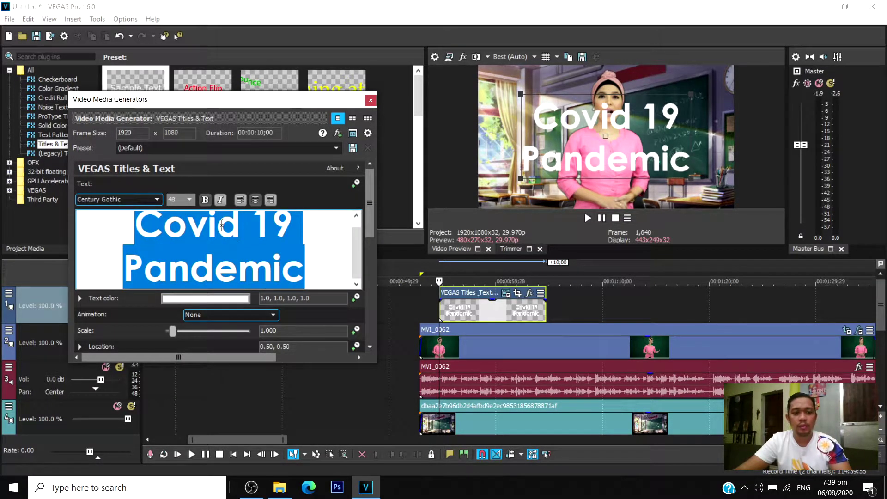
left_click(336, 248)
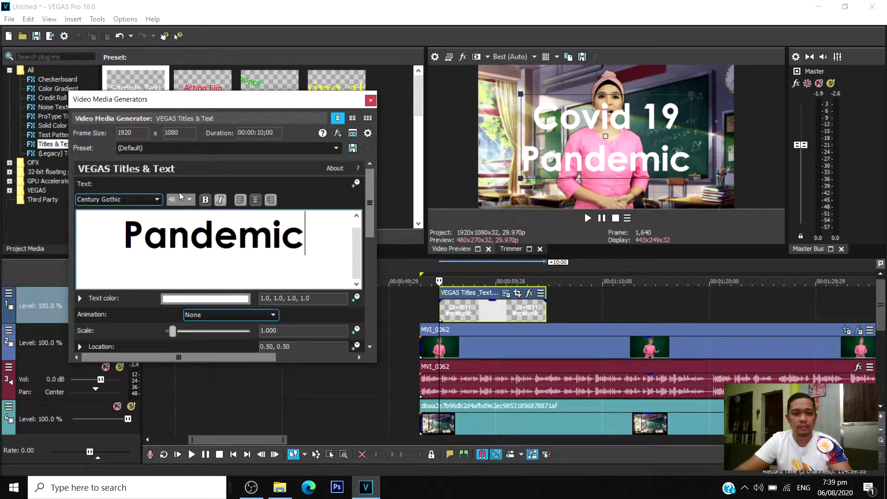
left_click_drag(307, 238, 103, 216)
left_click(189, 199)
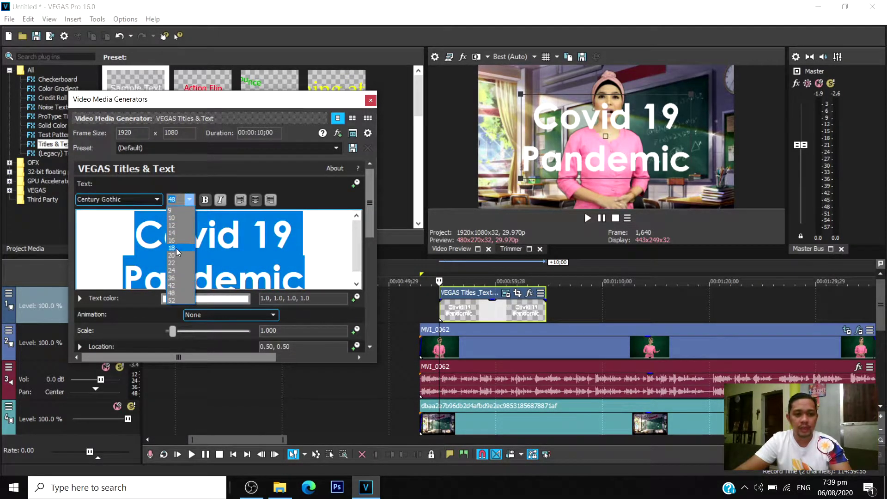
left_click(176, 248)
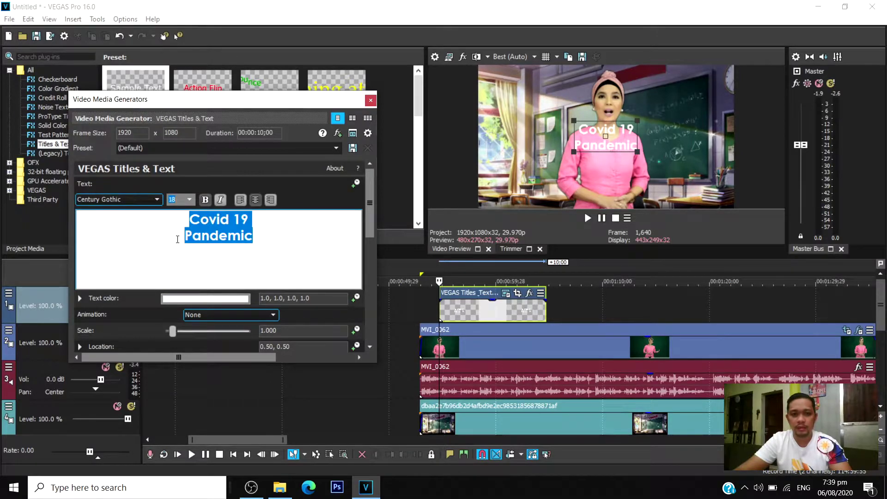
left_click(189, 199)
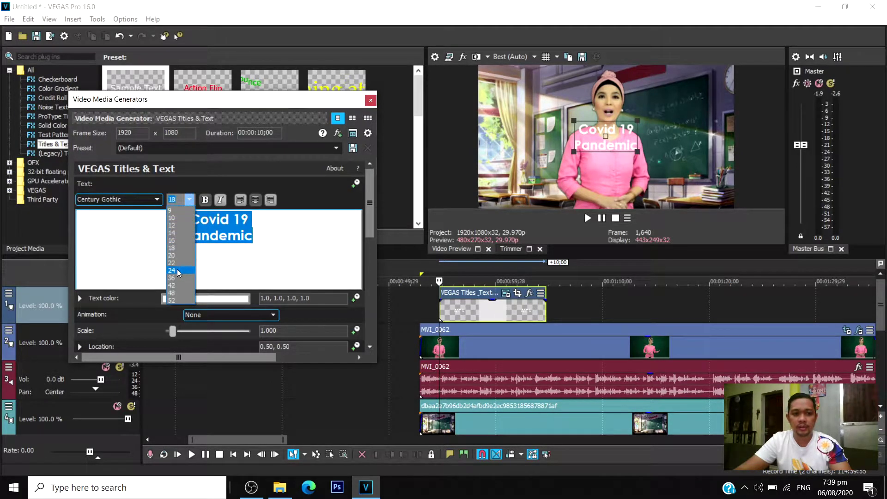
left_click(177, 270)
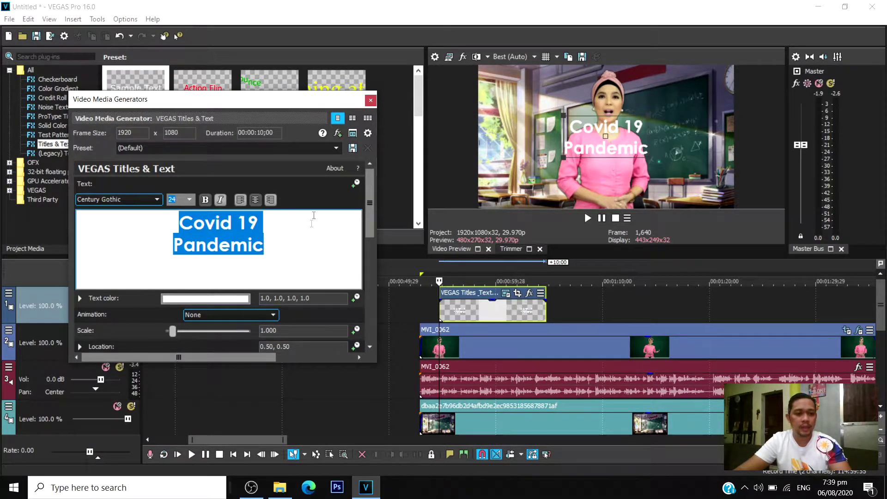
Set the title's text colour to yellow, with values 0.97, 0.91, 0.1, 1.0.
left_click_drag(375, 215, 367, 267)
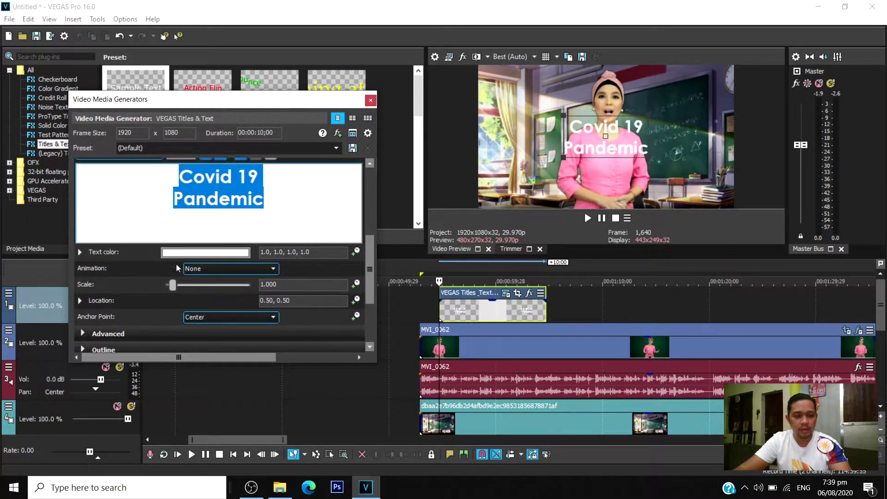
left_click(204, 254)
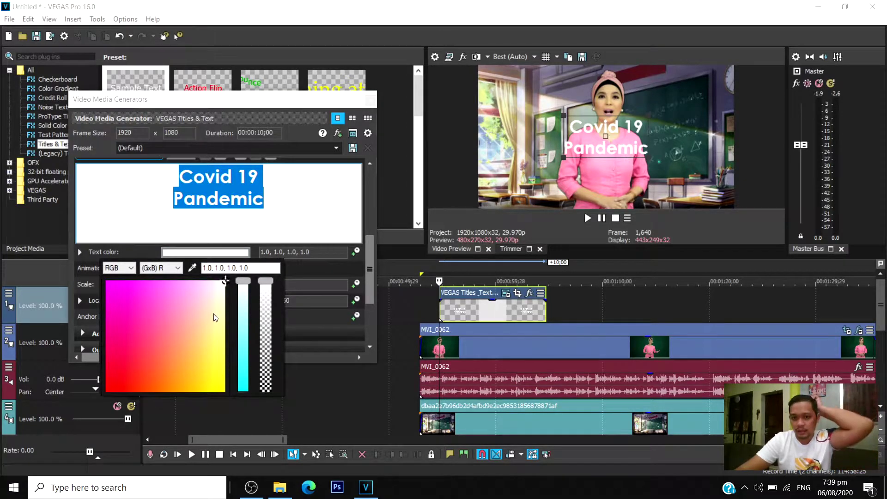
mouse_move(200, 381)
left_mouse_down()
mouse_move(214, 364)
mouse_move(174, 356)
mouse_move(133, 362)
mouse_move(242, 352)
mouse_move(243, 381)
mouse_move(242, 283)
mouse_move(216, 384)
left_mouse_up()
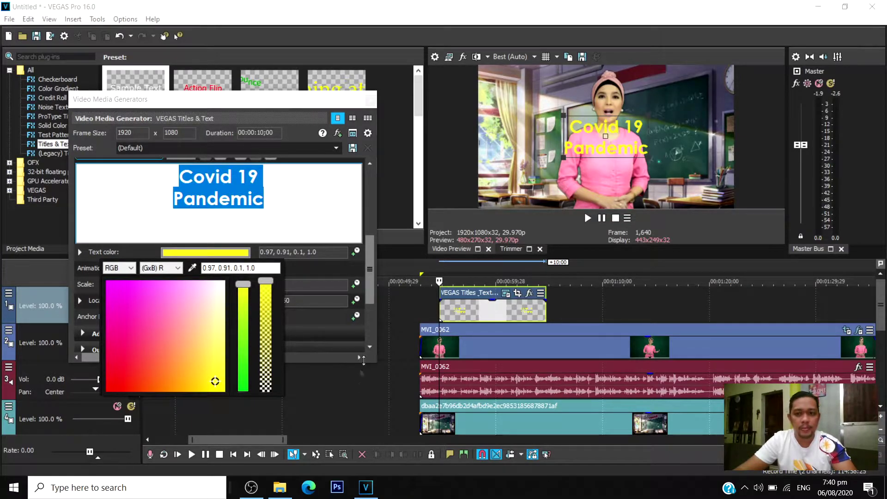
left_click(370, 321)
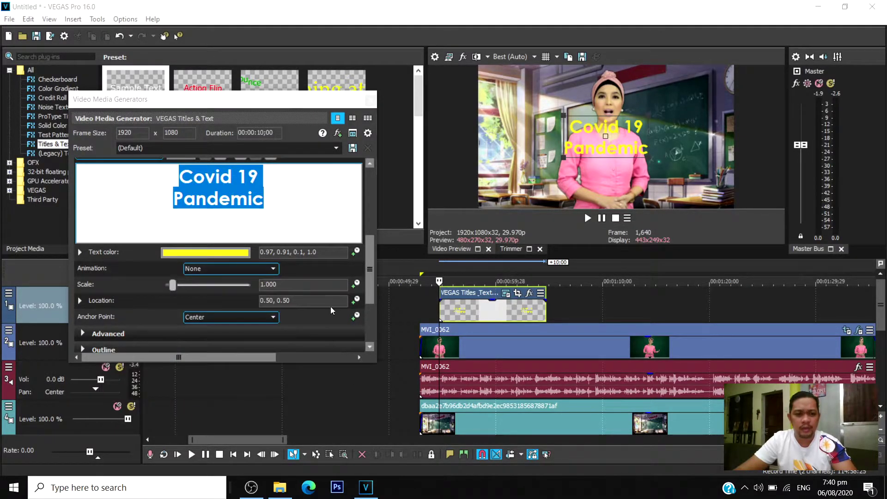
Change the font of both title lines to Impact.
left_click(369, 164)
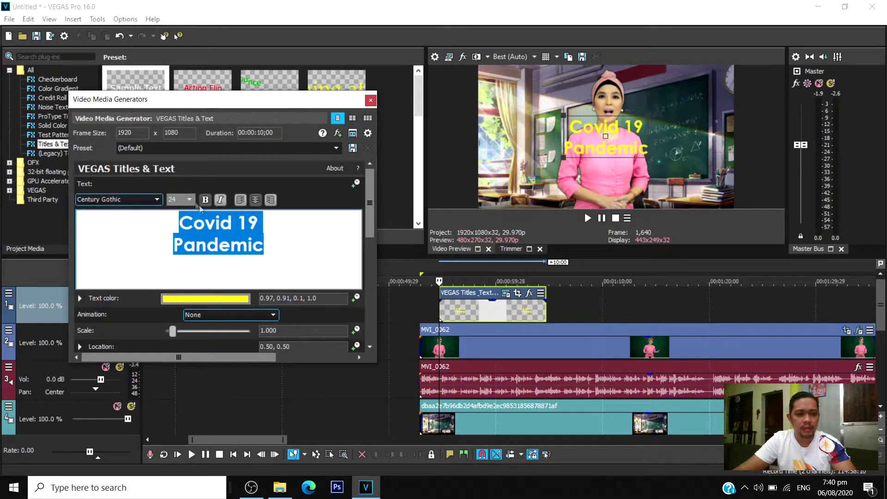
left_click(161, 200)
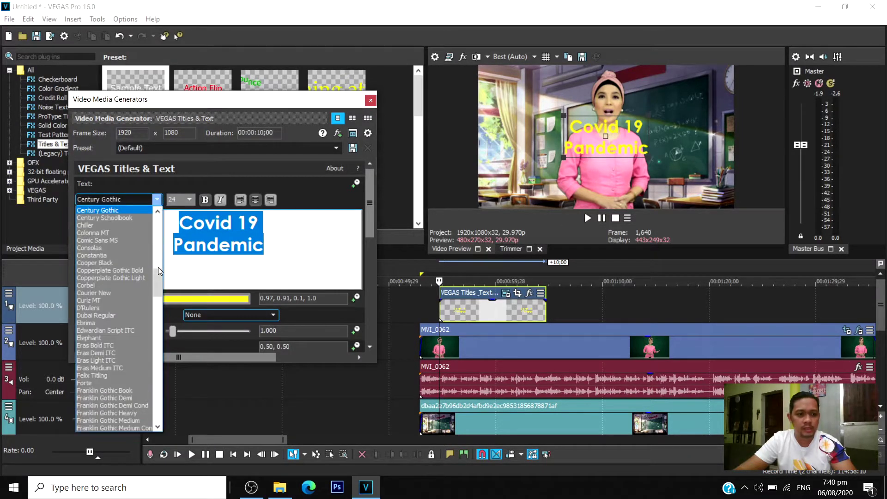
left_click_drag(159, 290, 163, 329)
left_click(93, 285)
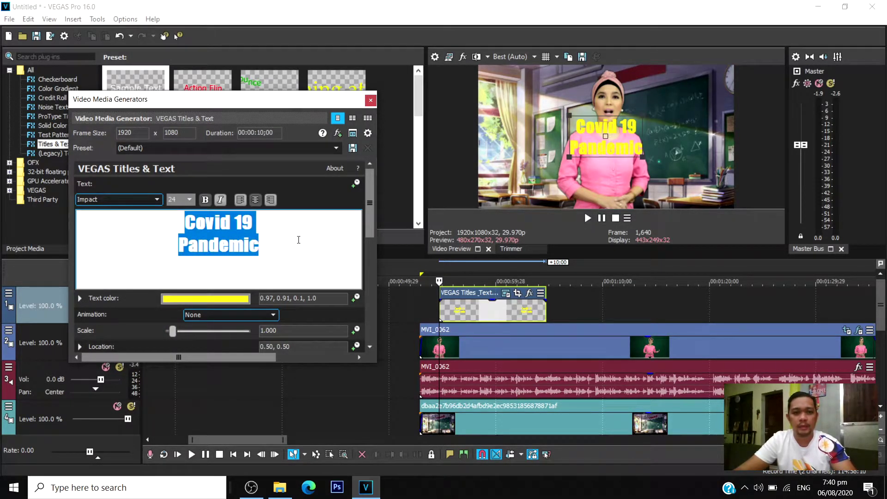
Try font size 42 for the title text and set it to 36.
left_click(189, 199)
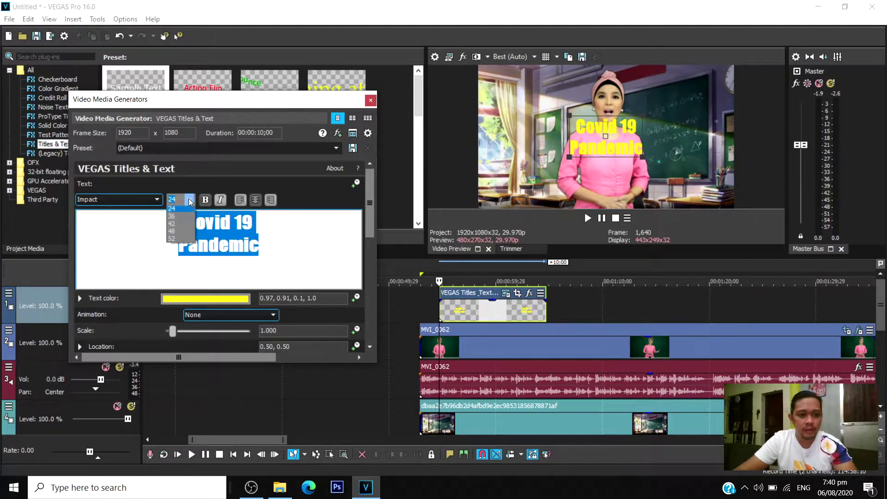
left_click(174, 286)
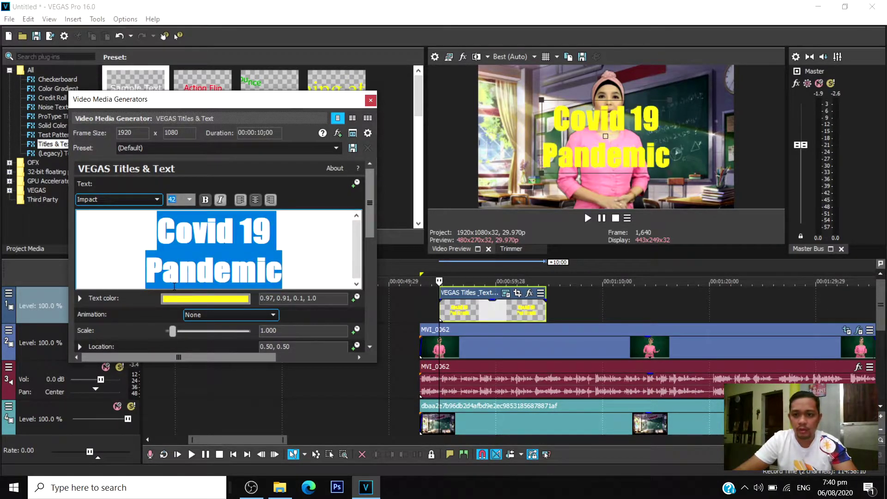
left_click(189, 200)
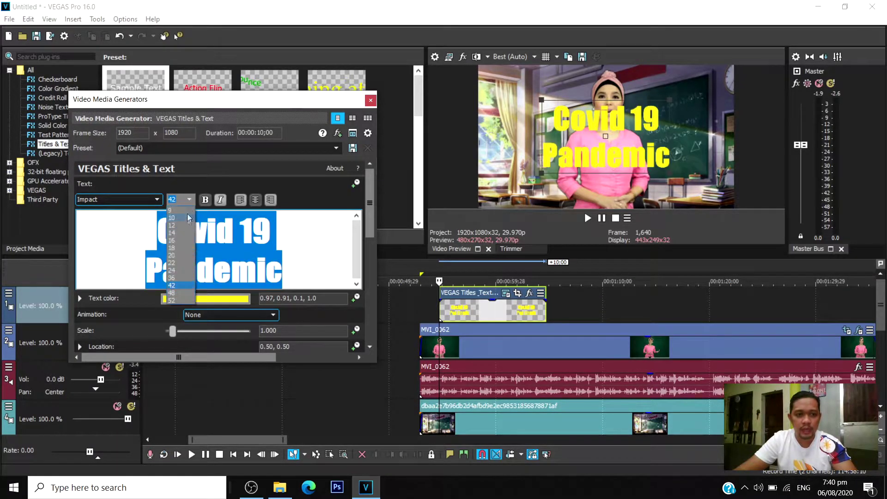
left_click(177, 276)
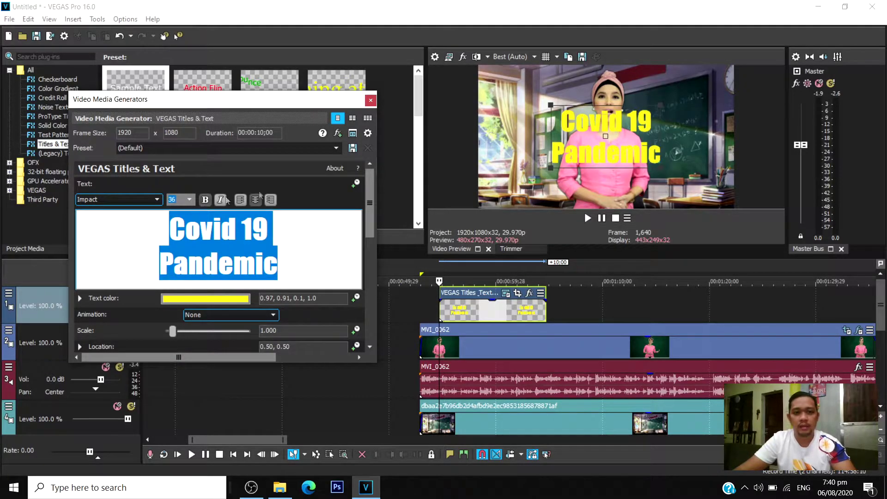
Tighten the title's line spacing to 0.782 in the Advanced settings.
left_click_drag(371, 206, 376, 295)
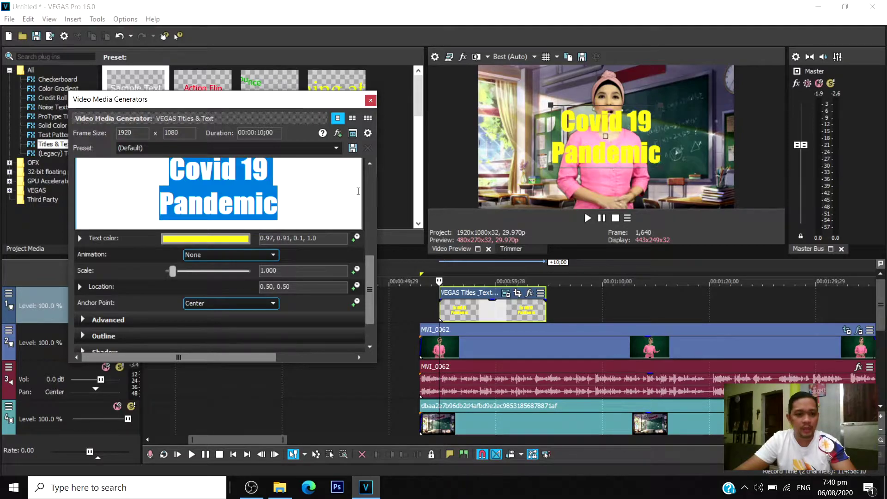
scroll(369, 279, "down", 1)
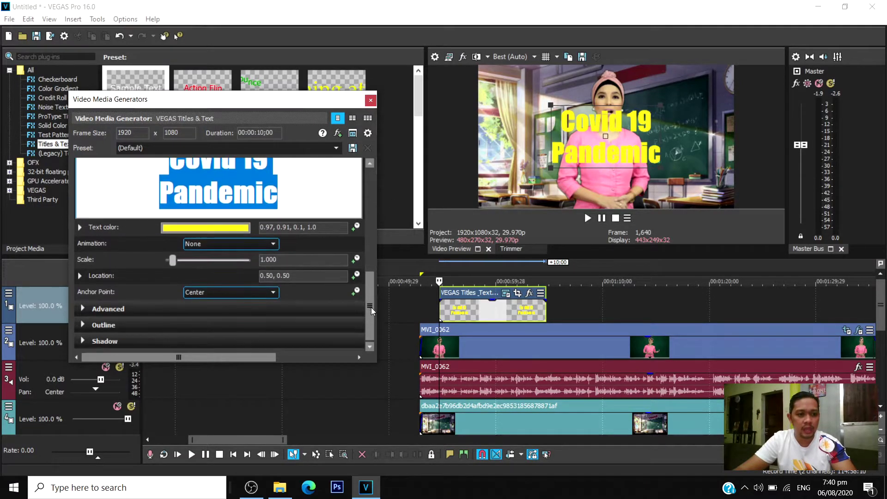
left_click(82, 308)
left_click(83, 309)
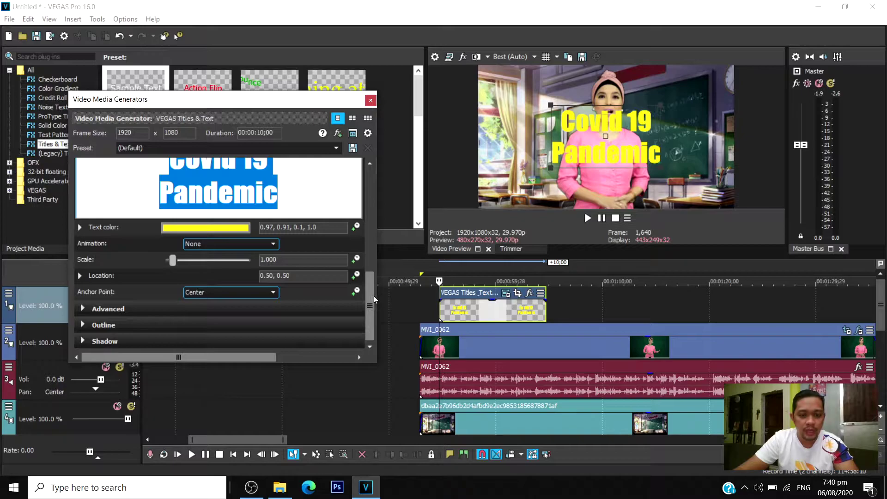
left_click(83, 309)
left_click_drag(367, 279, 336, 316)
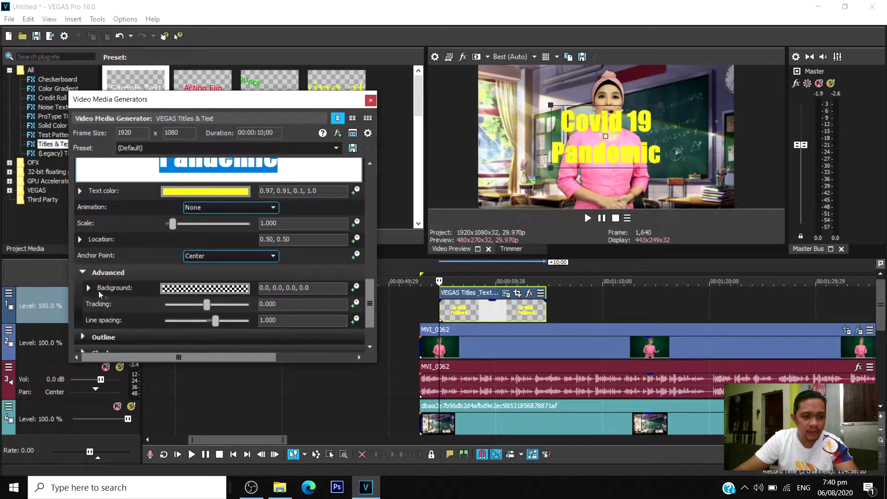
left_click(80, 271)
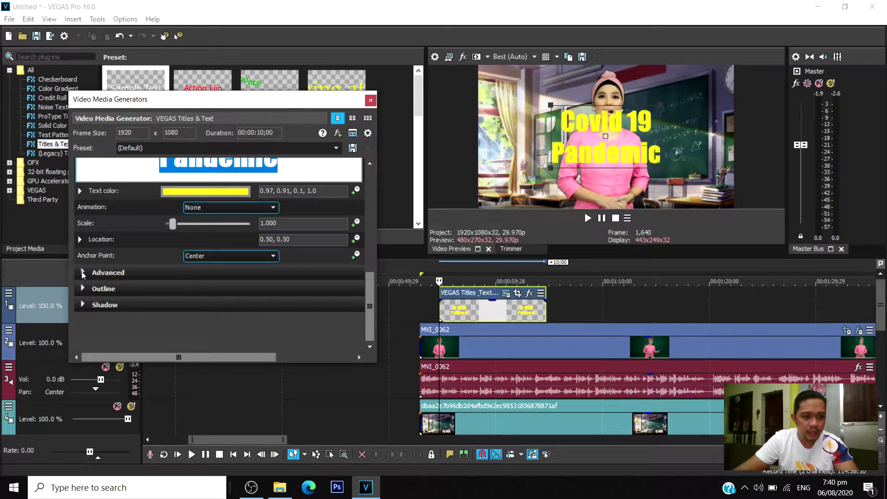
left_click(84, 272)
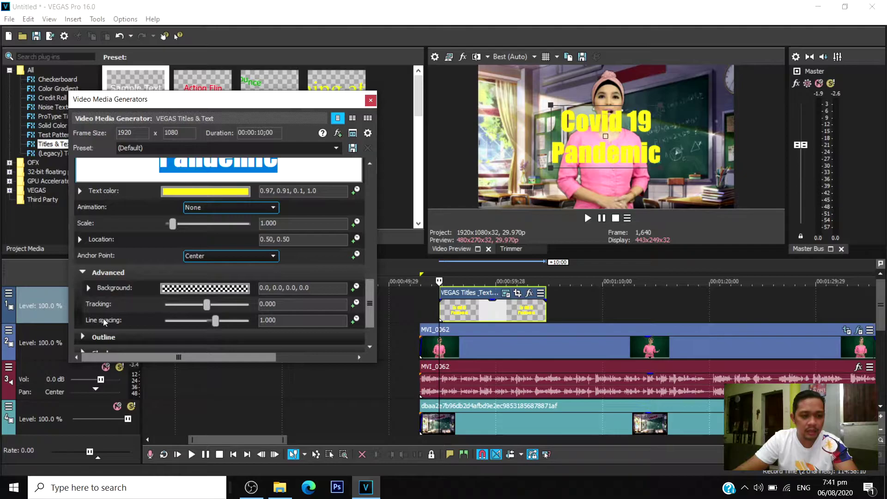
left_click_drag(216, 320, 215, 323)
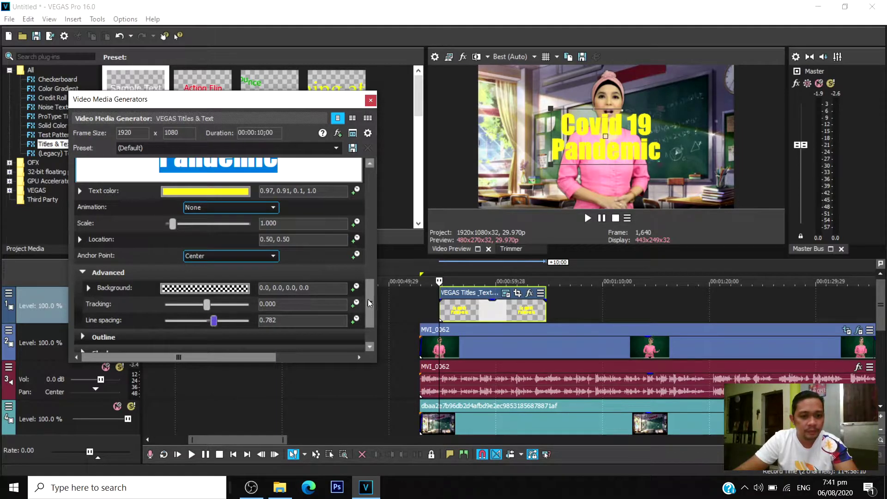
scroll(369, 302, "down", 2)
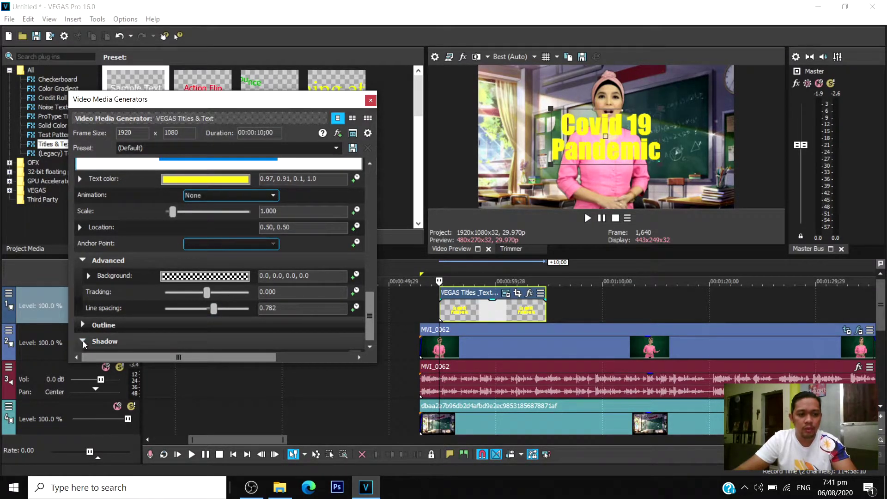
Enable the title's shadow and set its offset to 0.075 in X and 0.102 in Y.
left_click(83, 342)
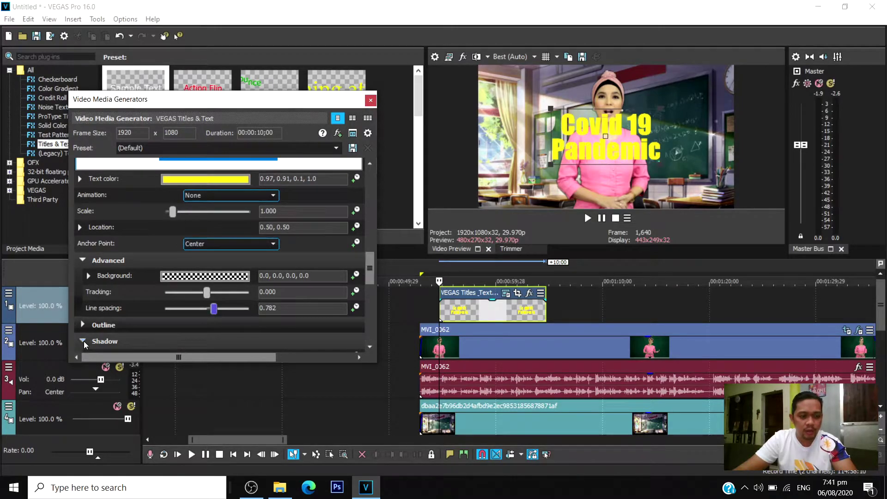
left_click_drag(375, 275, 372, 335)
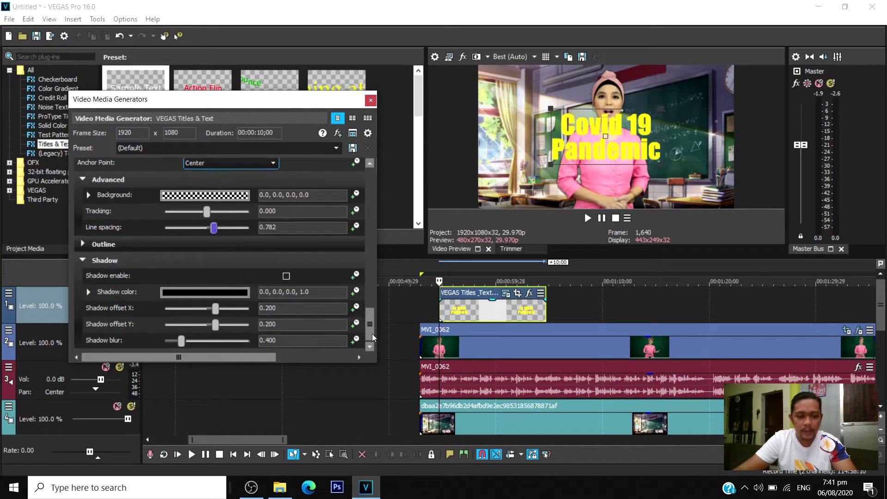
left_click(286, 276)
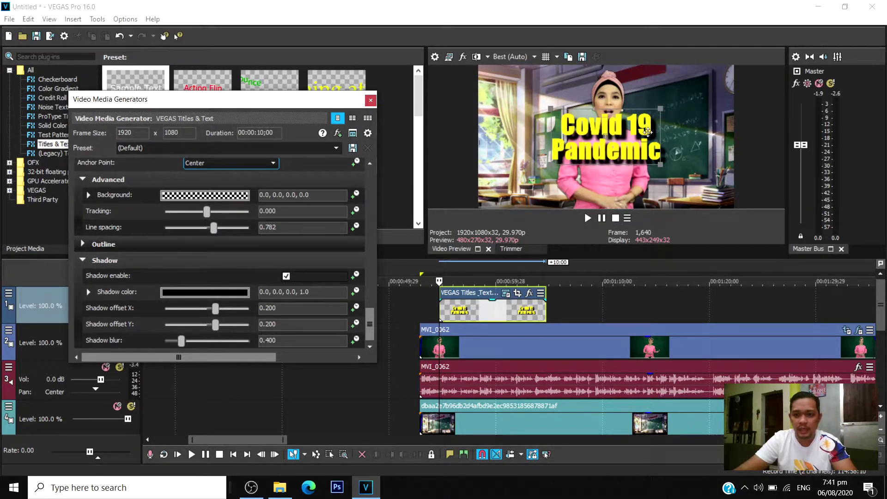
left_click_drag(215, 308, 213, 309)
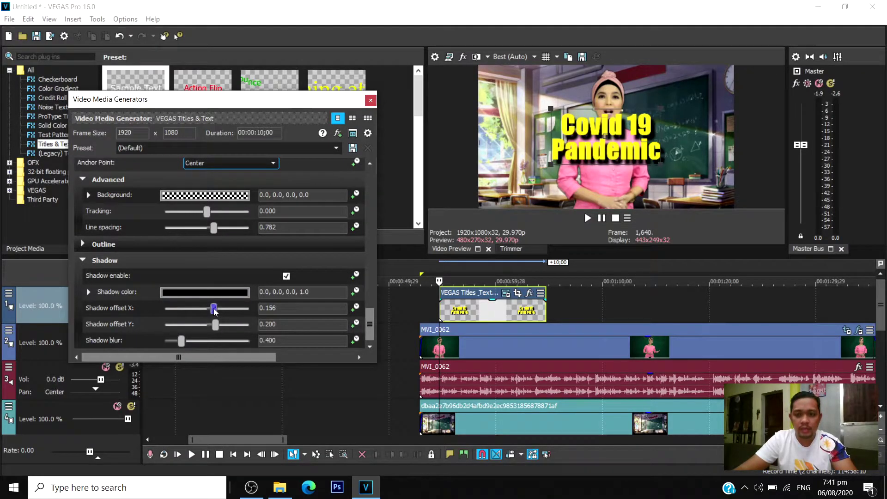
left_click_drag(213, 309, 210, 309)
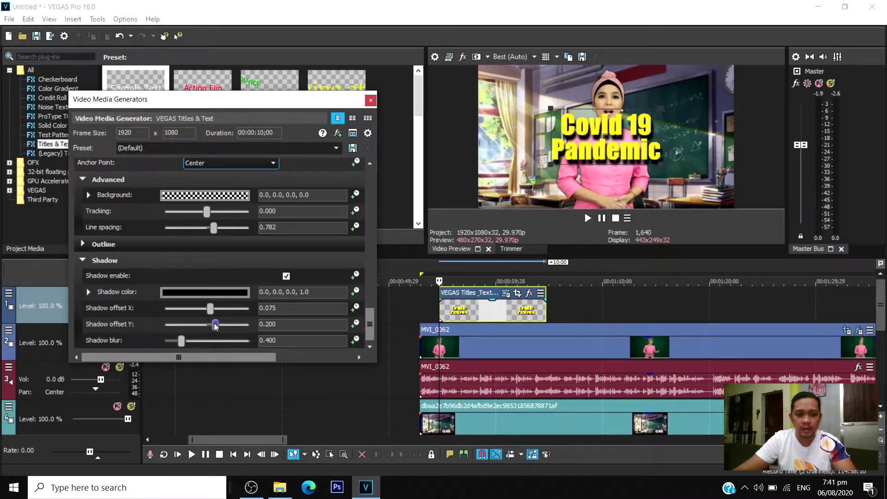
left_click_drag(208, 327, 211, 324)
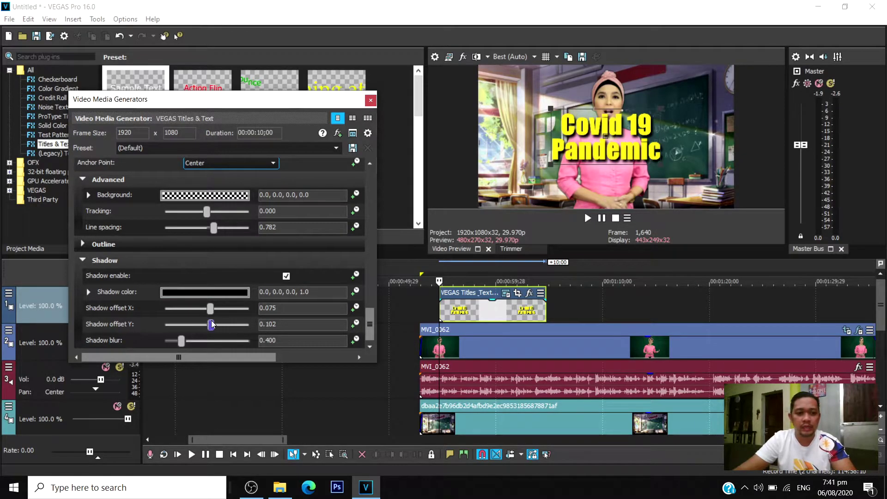
Try a shadow blur of 2.000, set it to 0.748, and close the title's text settings.
left_click_drag(166, 343, 258, 340)
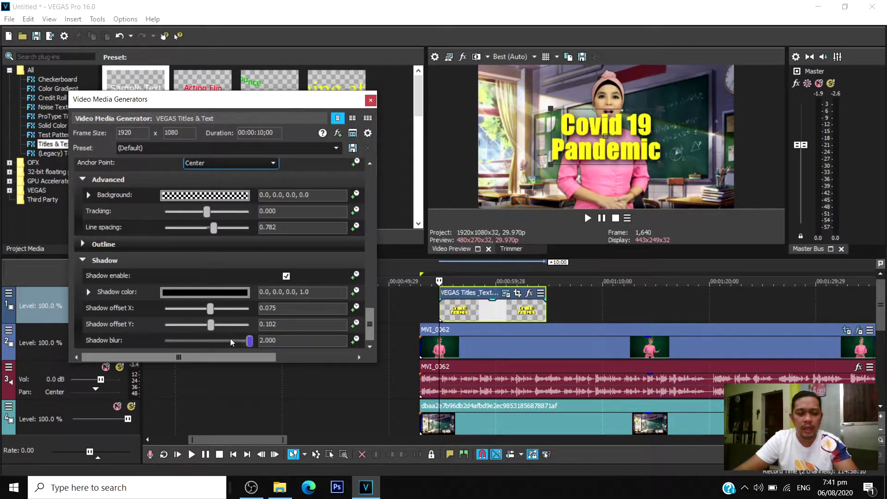
left_click(197, 342)
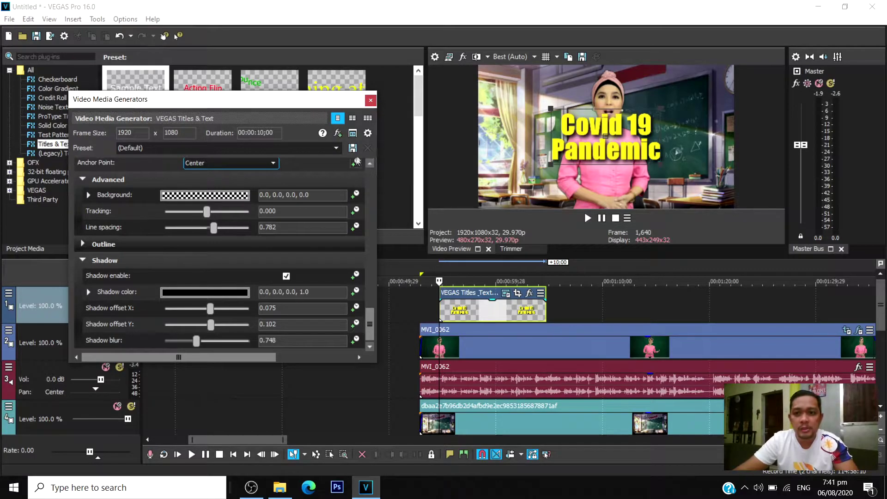
left_click(371, 101)
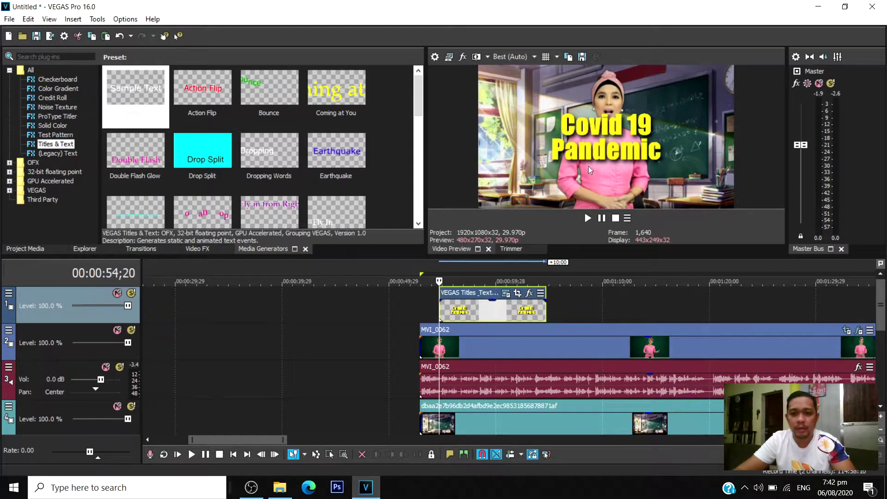
left_click(506, 294)
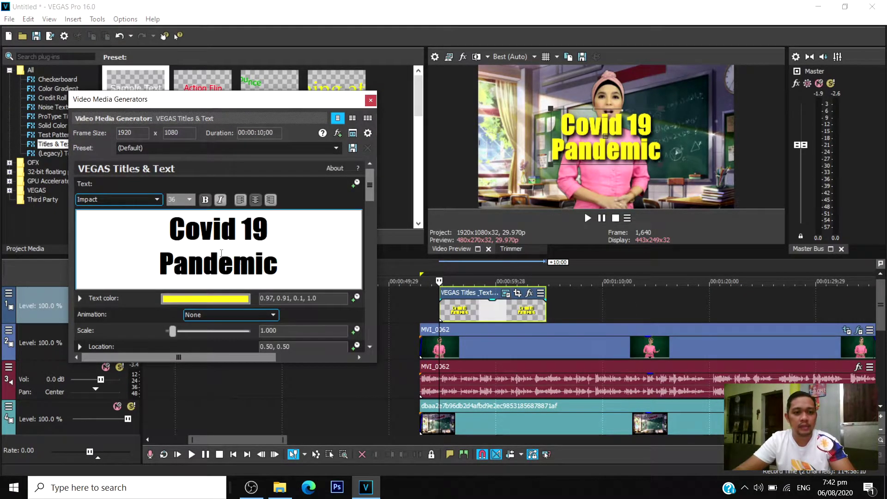
left_click(370, 100)
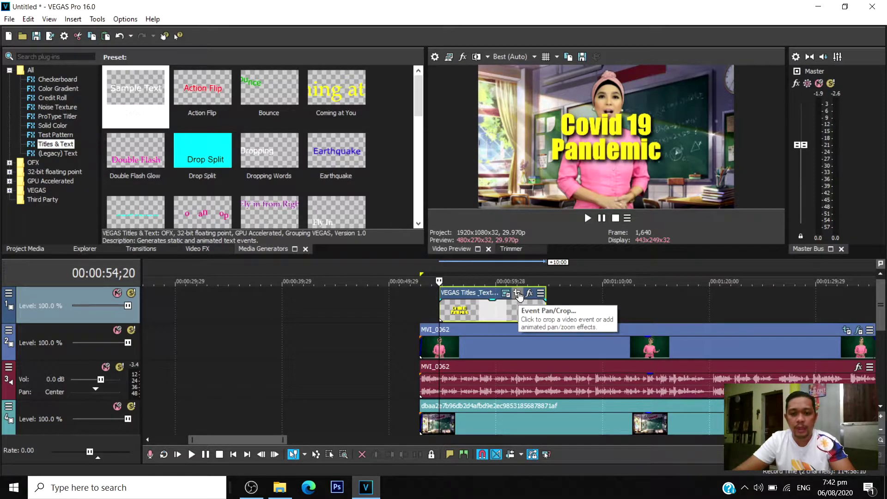
Enlarge the title's Pan/Crop frame to 2,594.5 x 1,496.0 and centre it at 1,702.0, 793.0, placing the title beside the presenter's head.
left_click(517, 293)
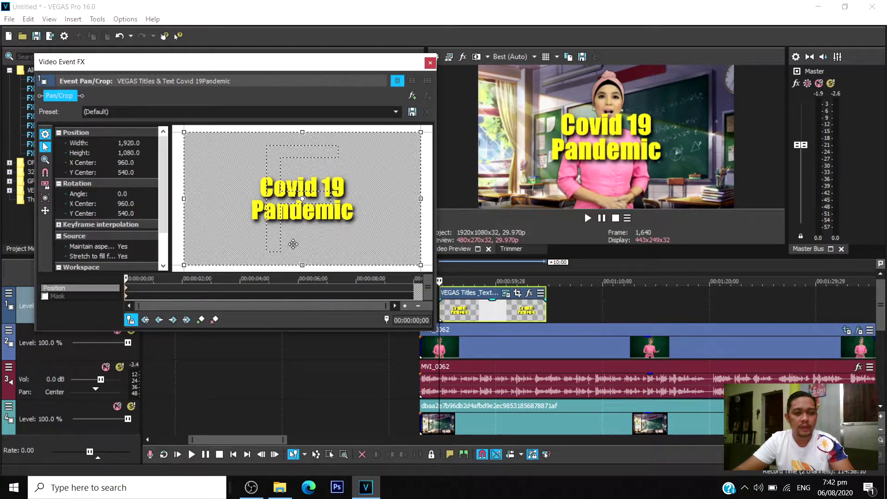
scroll(308, 223, "down", 1)
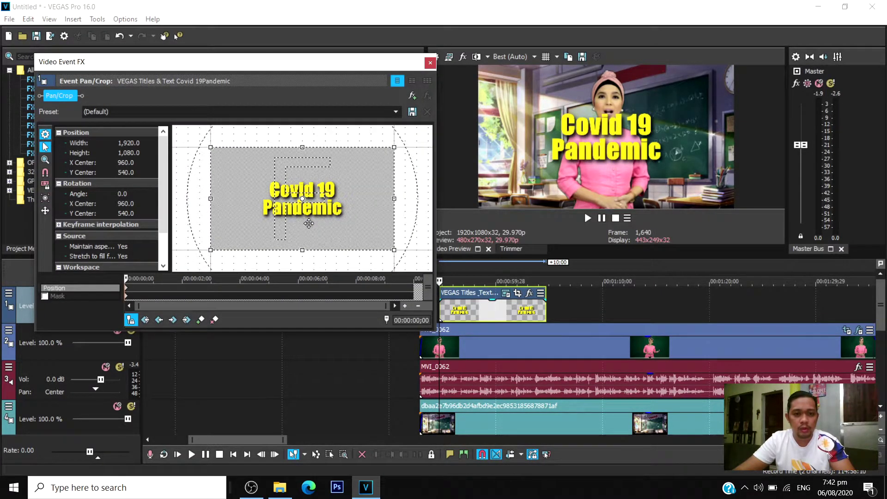
scroll(362, 170, "up", 6)
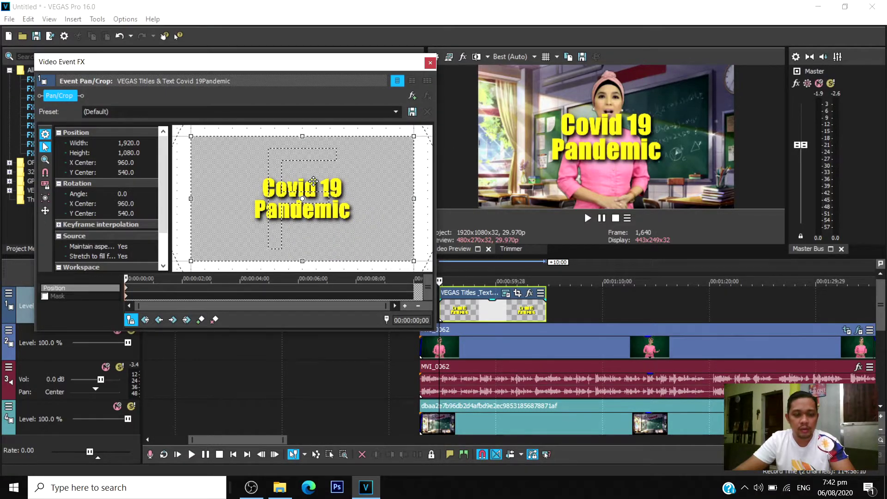
scroll(317, 181, "down", 8)
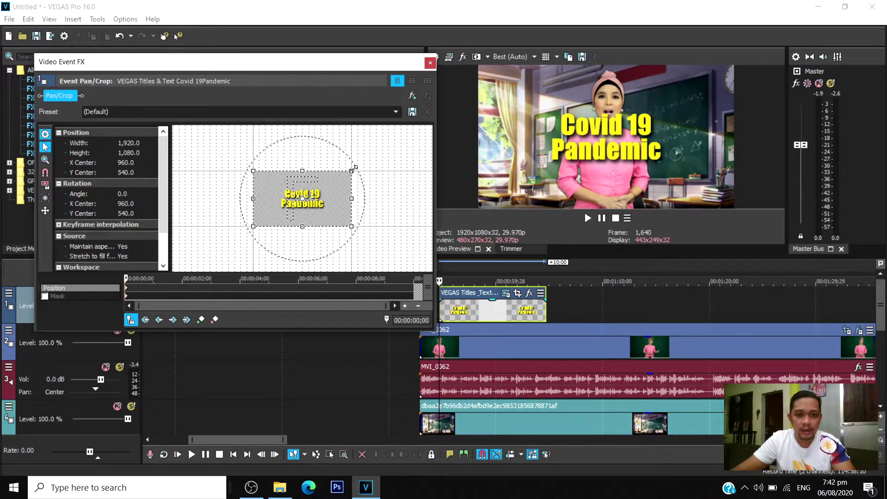
left_click_drag(351, 171, 386, 149)
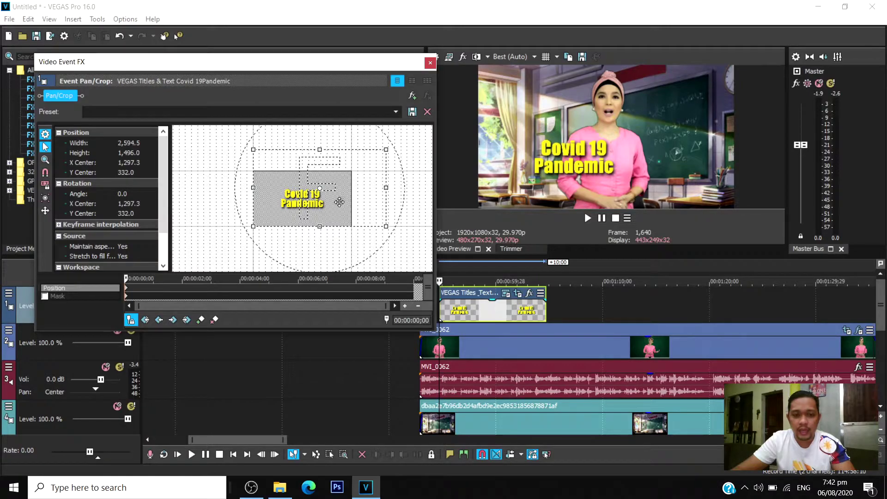
left_click_drag(324, 198, 343, 222)
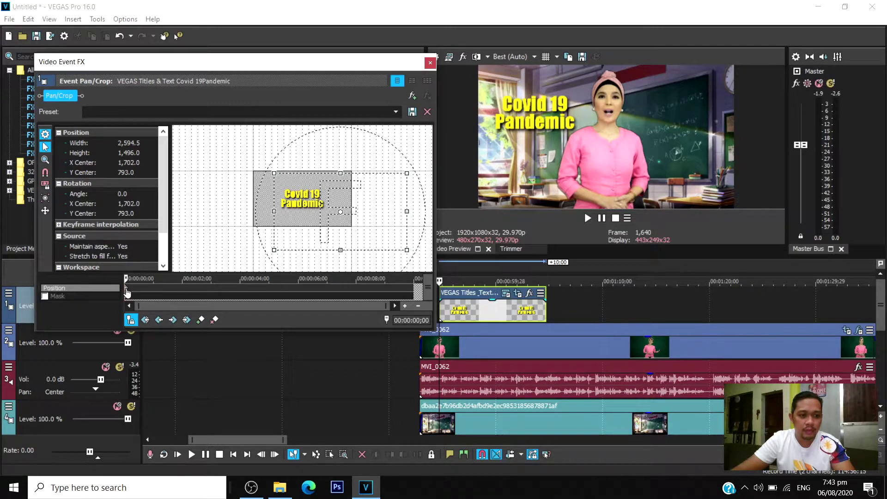
left_click(230, 288)
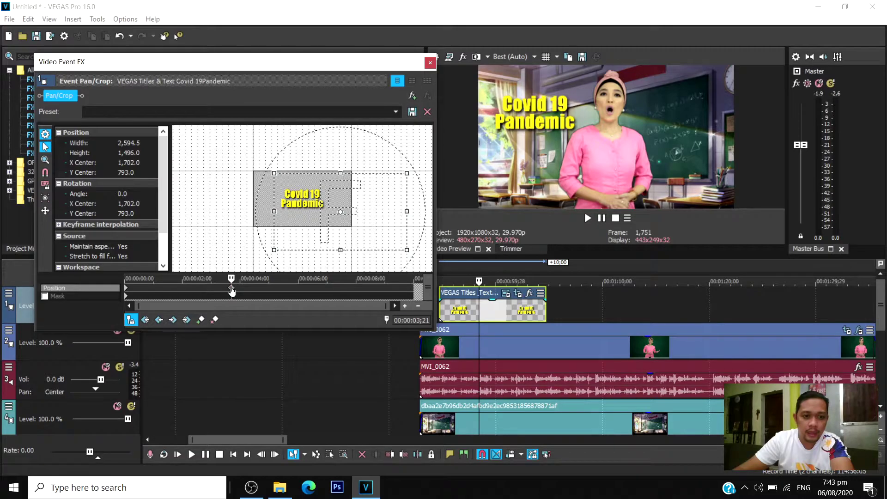
left_click(127, 290)
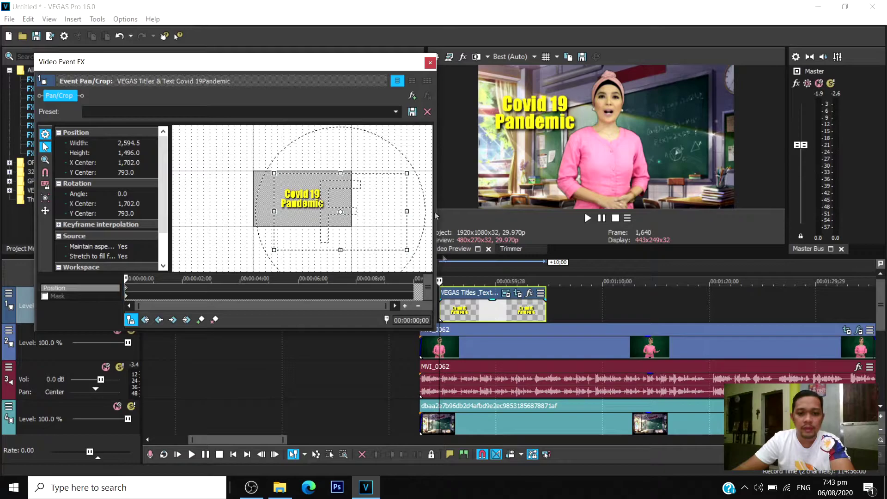
left_click(430, 63)
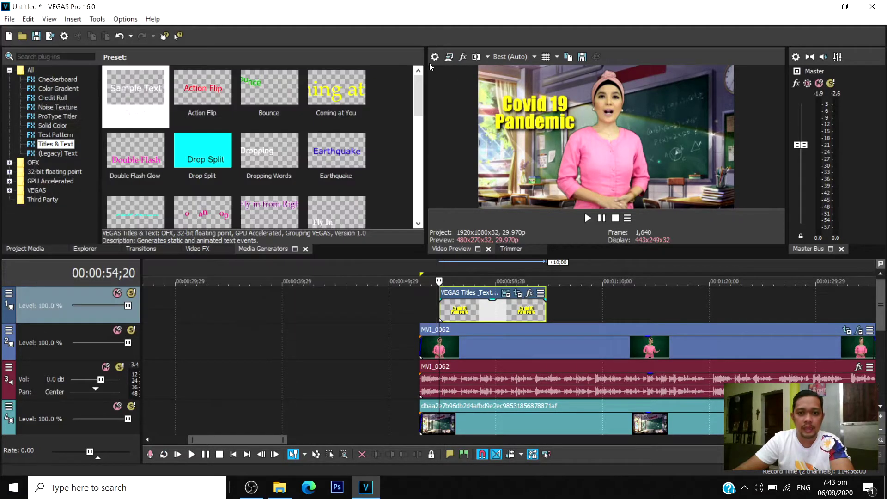
Play back the presenter's opening seconds to check when the title appears relative to the speech.
key("space")
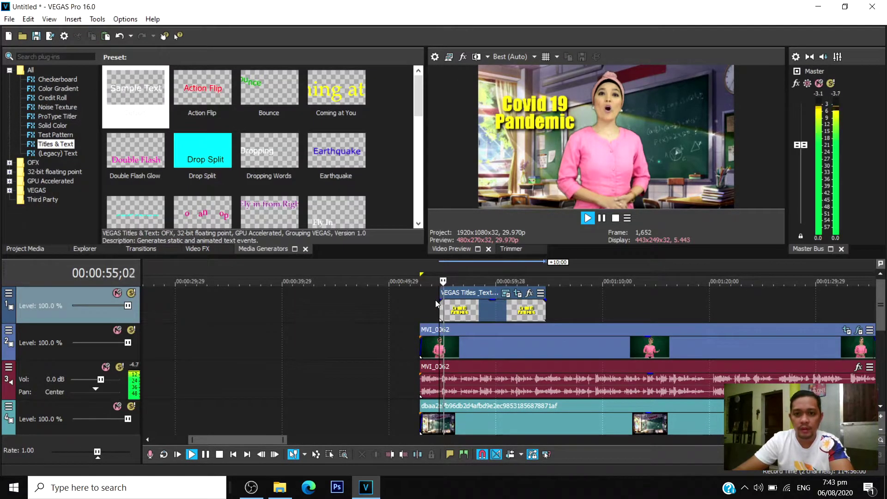
key("Return")
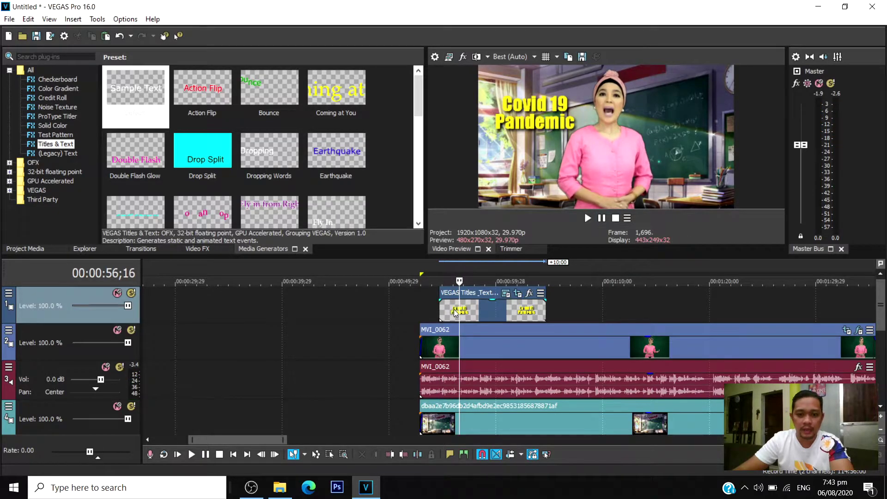
left_click(420, 303)
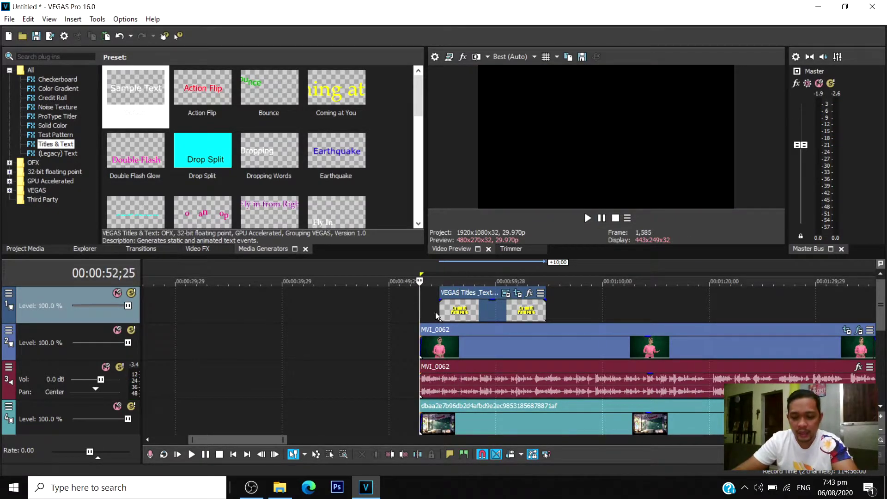
left_click(431, 309)
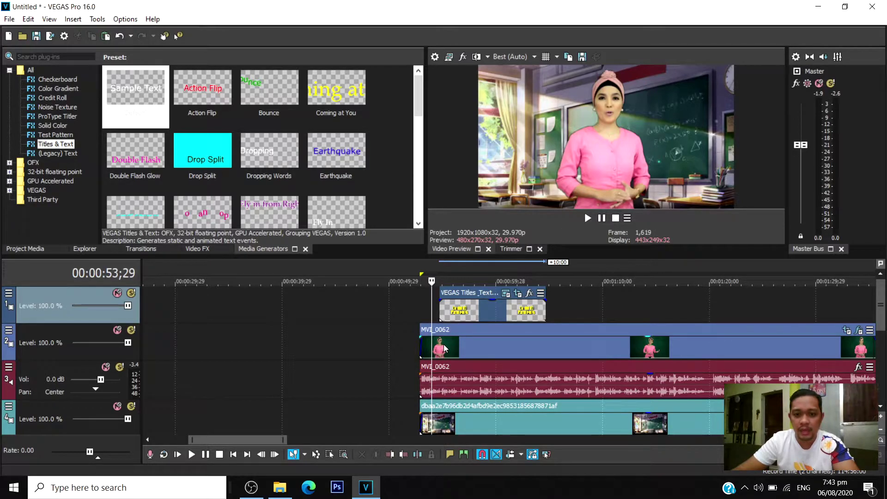
key("space")
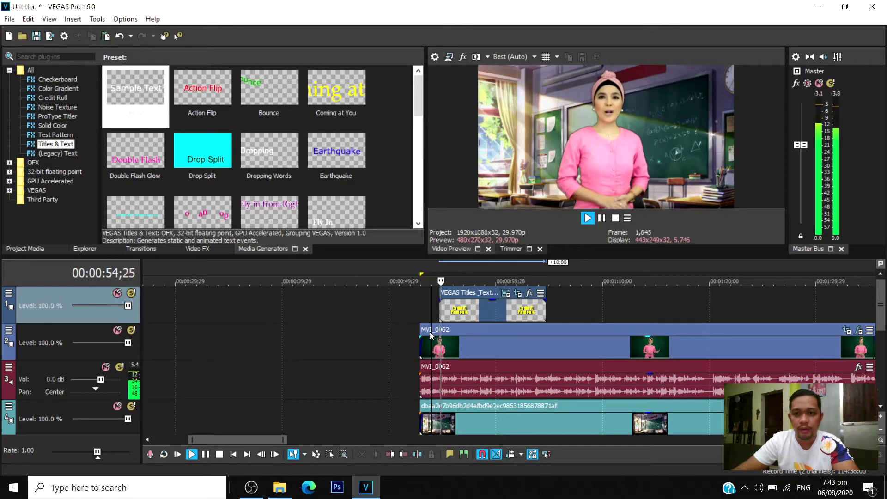
key("space")
Shift the title event away, replay the speech to find the cue, and place the event's start at 00:00:55;02.
left_click_drag(468, 296, 492, 296)
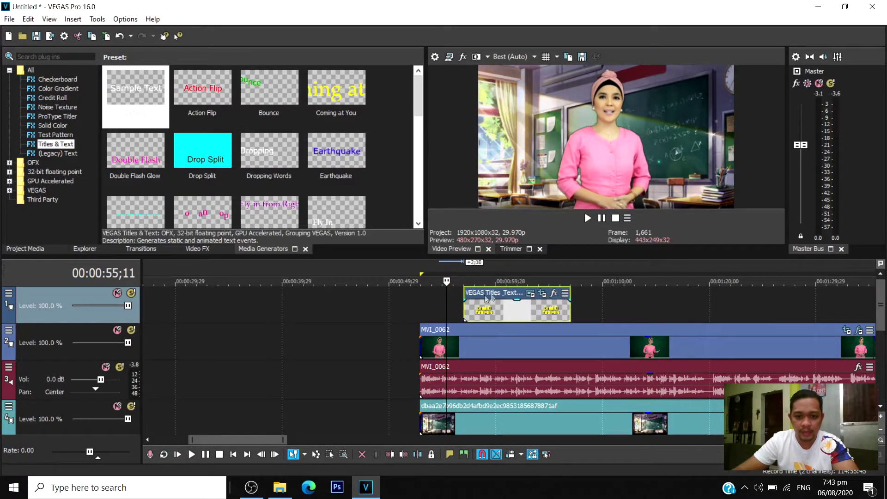
left_click(437, 304)
key("space")
key("space")
left_click(439, 303)
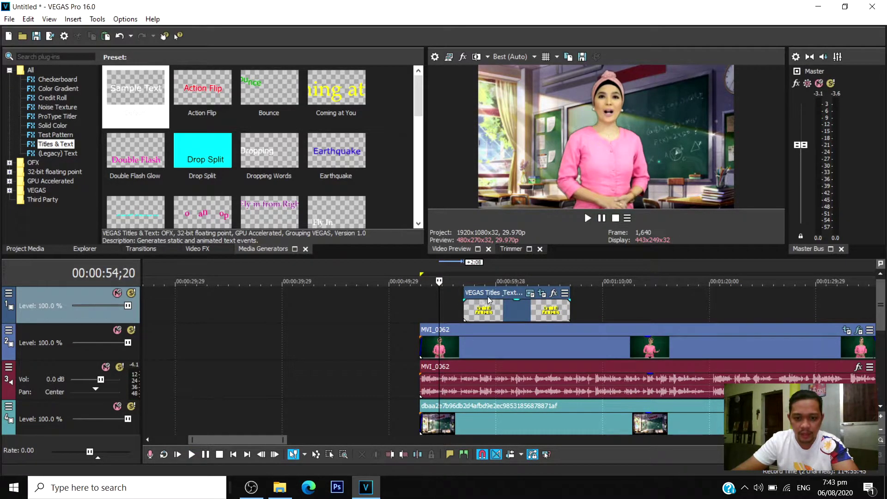
left_click(437, 309)
left_click(439, 309)
left_click(443, 306)
left_click_drag(494, 292, 474, 292)
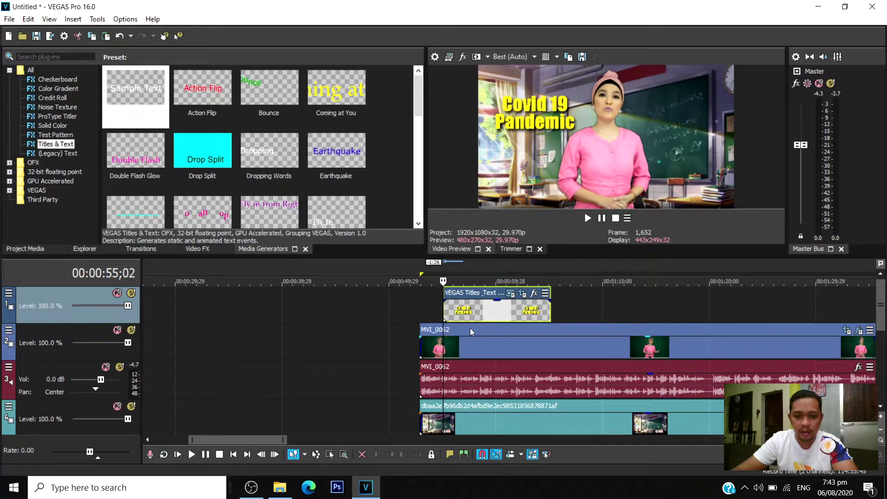
Play to the end of the spoken title and trim the title event's end to just after 00:00:56;12.
key("space")
key("Return")
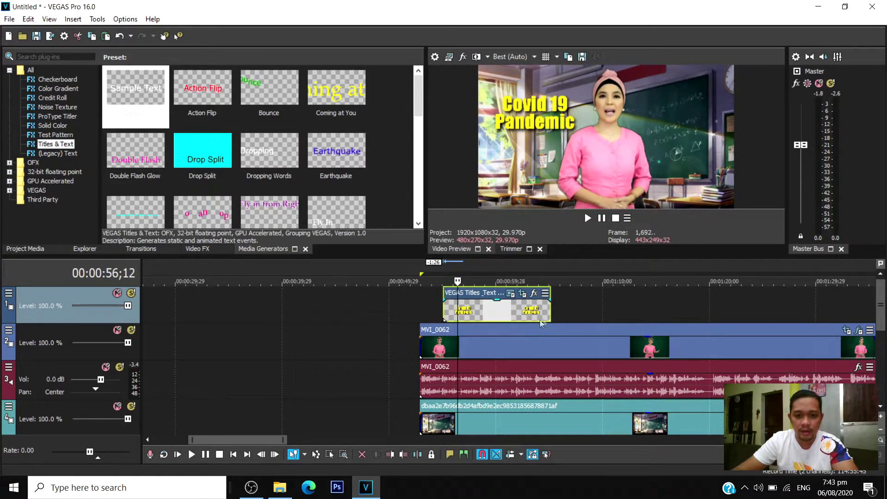
left_click_drag(548, 312, 464, 318)
scroll(462, 342, "up", 4)
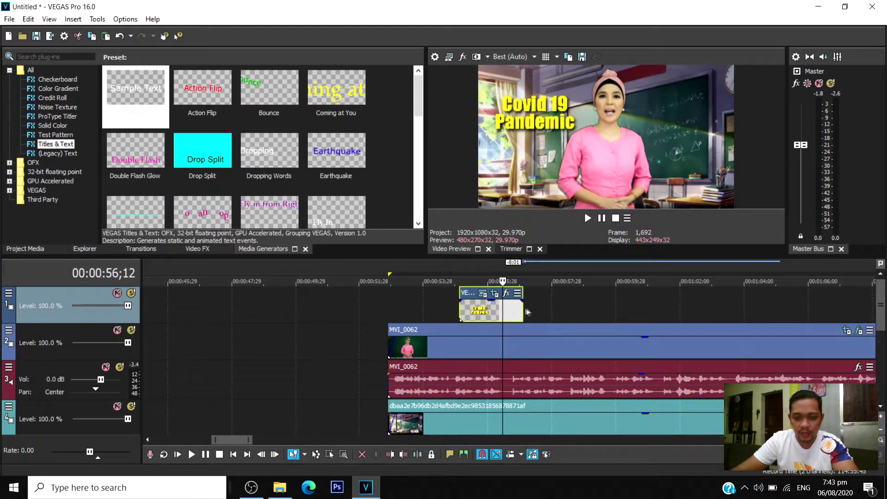
left_click_drag(522, 308, 508, 308)
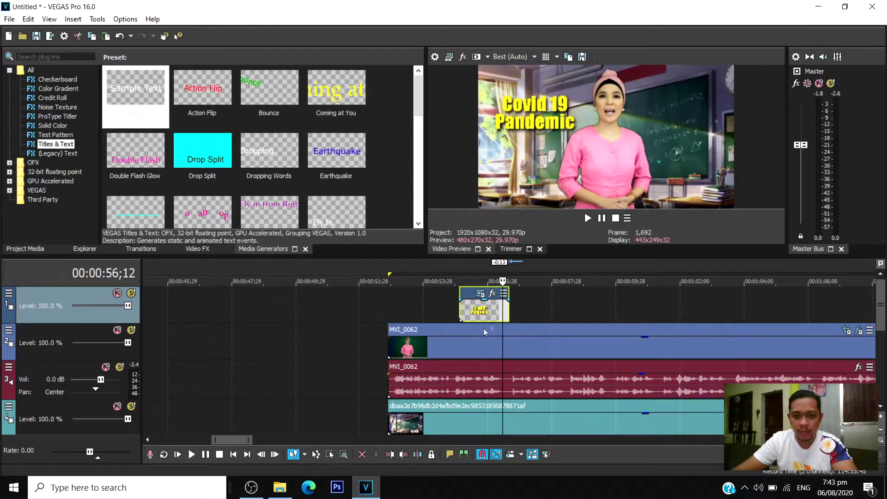
Replay the title section and extend the title event's start slightly earlier, to about 00:00:54;25.
left_click(442, 304)
key("space")
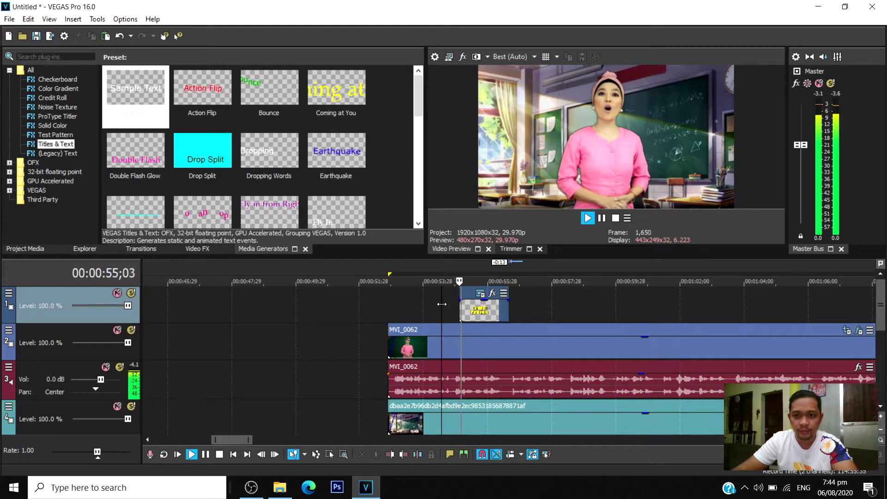
key("space")
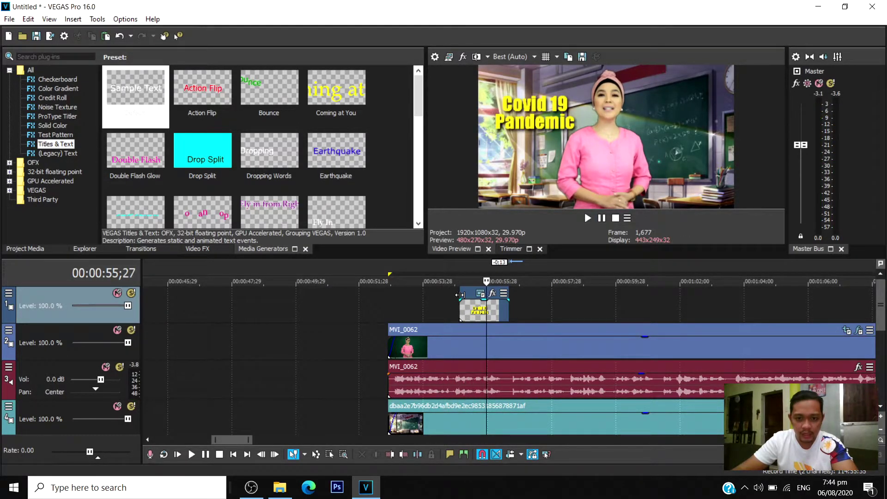
left_click(462, 293)
left_click_drag(462, 293, 489, 292)
scroll(462, 293, "up", 3)
key("space")
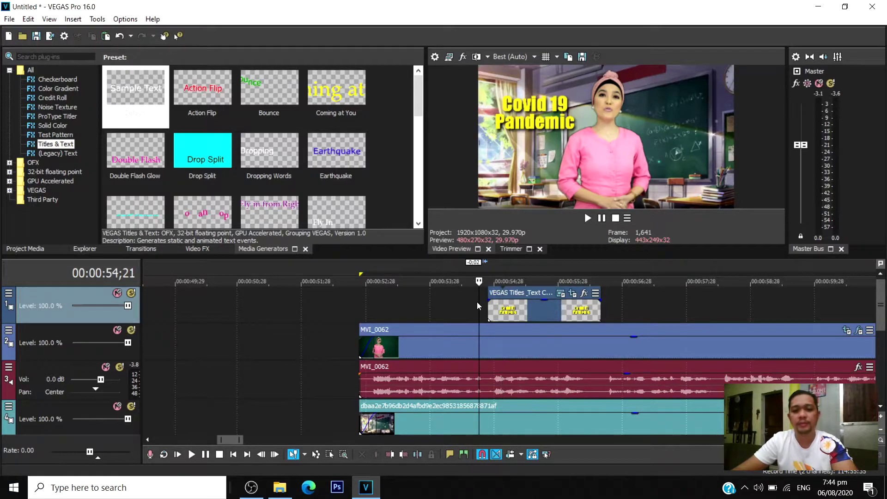
key("space")
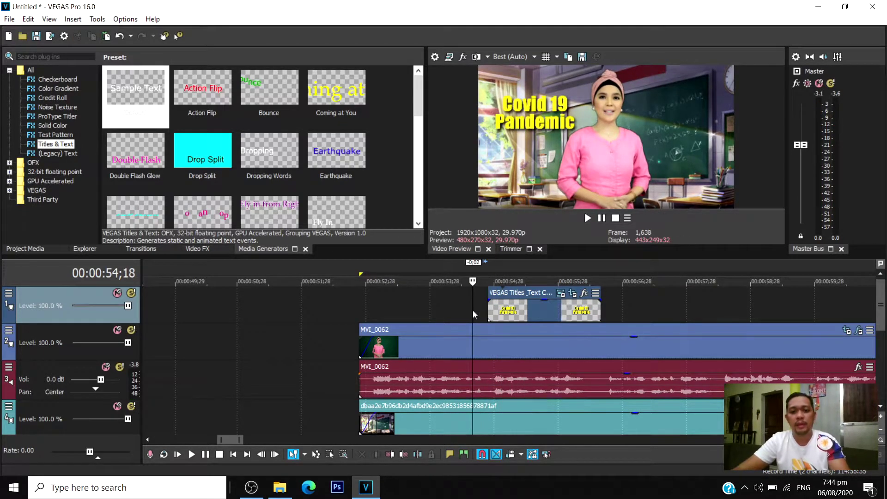
Replay the title section from 00:00:54;18 to check the title's timing against the presenter's speech.
key("space")
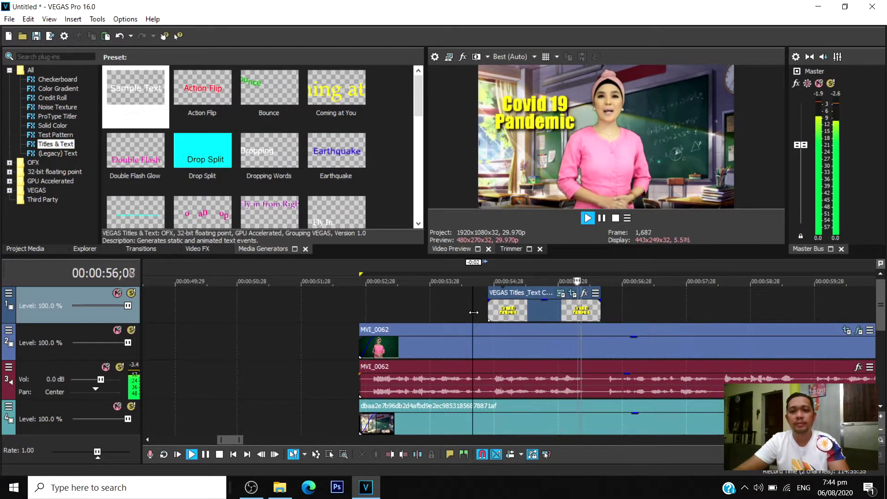
key("space")
key("space")
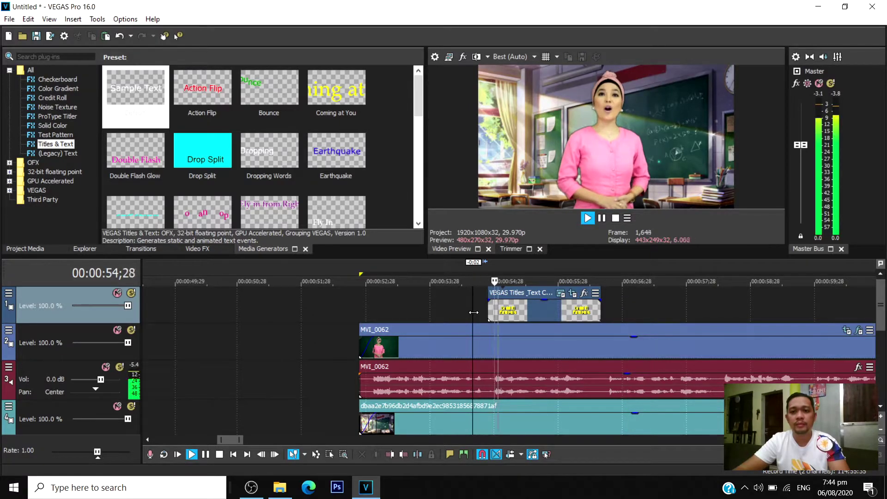
scroll(478, 312, "down", 5)
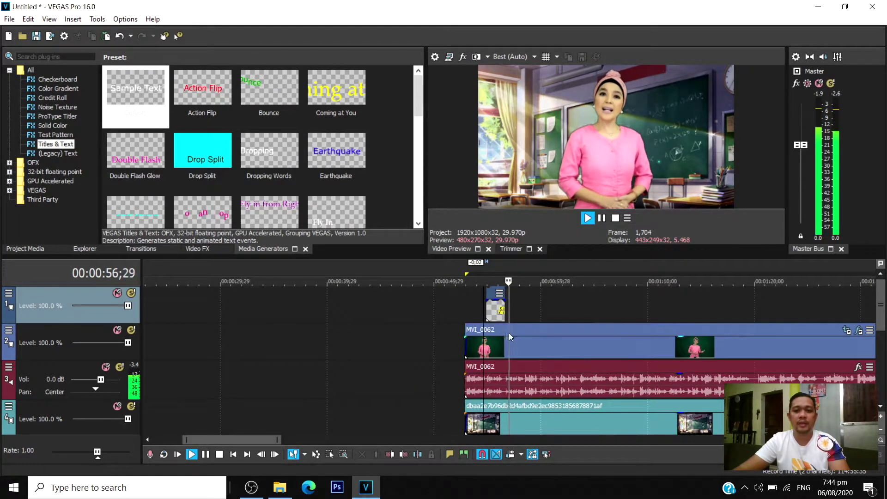
scroll(531, 318, "down", 3)
key("space")
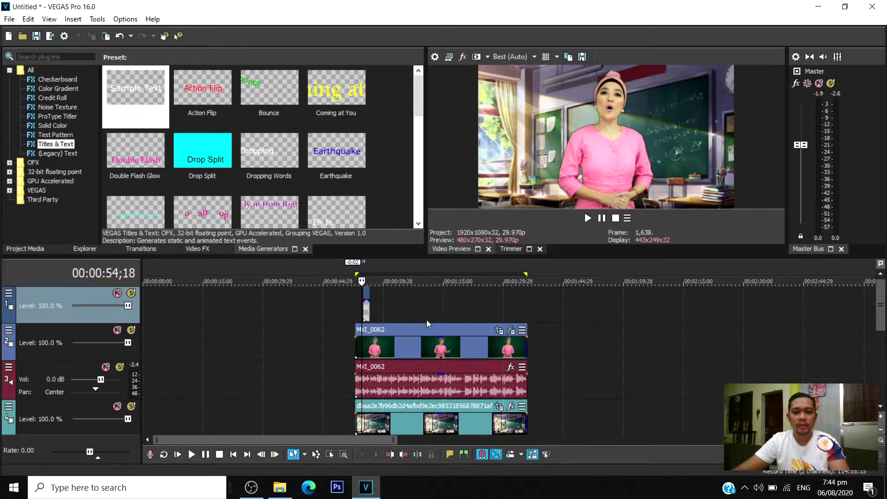
scroll(462, 324, "up", 2)
key("space")
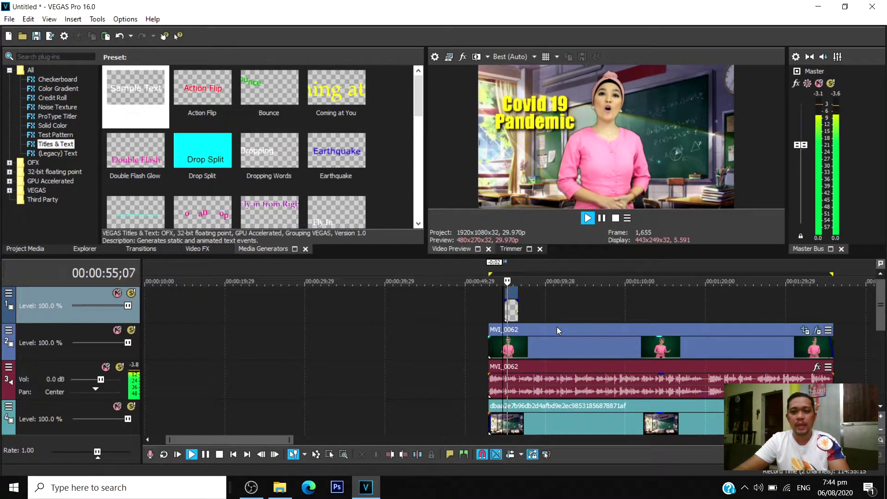
key("space")
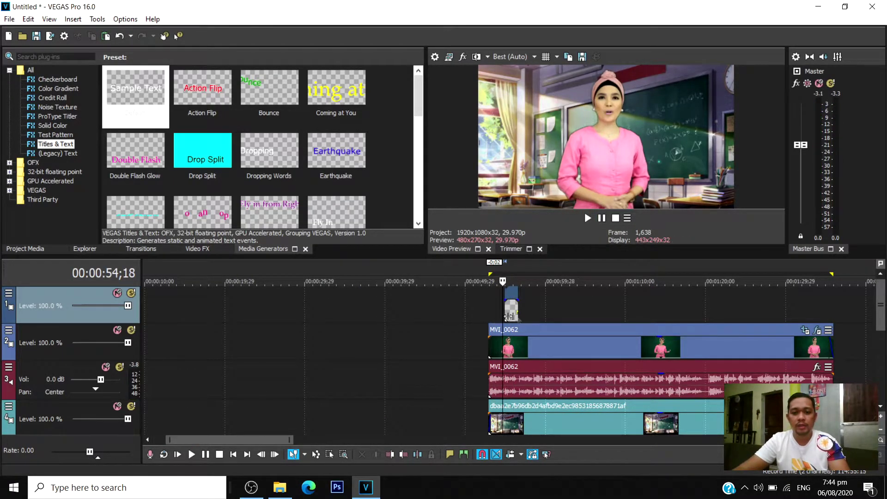
Recolour the "Covid 19 Pandemic" title text to red, with colour values 0.97, 0.09, 0.22, 1.0.
scroll(536, 313, "up", 2)
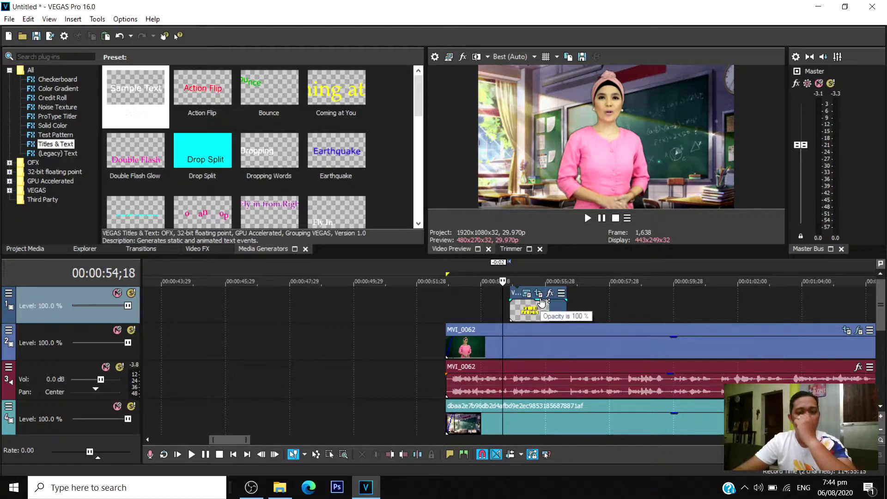
left_click(521, 300)
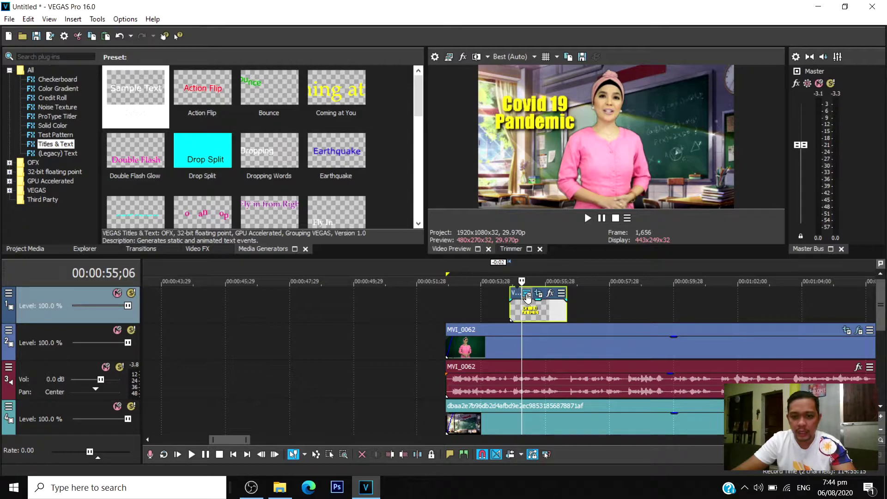
left_click(526, 294)
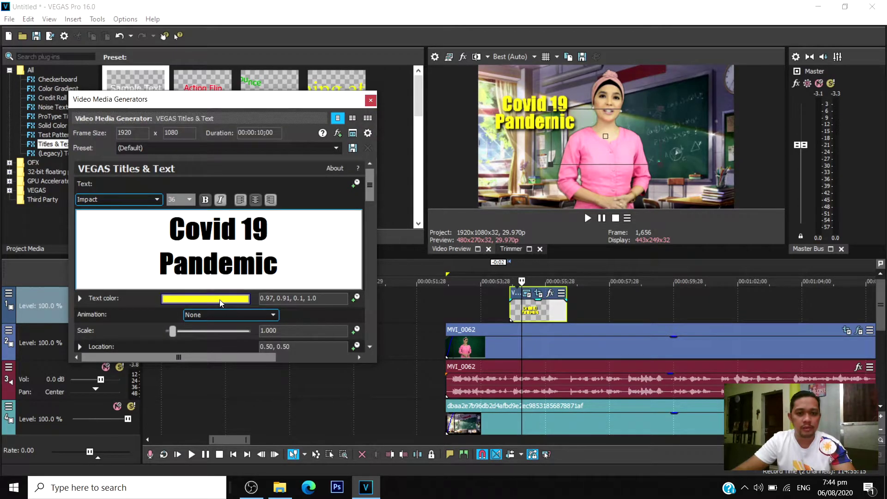
left_click(220, 300)
left_click(122, 414)
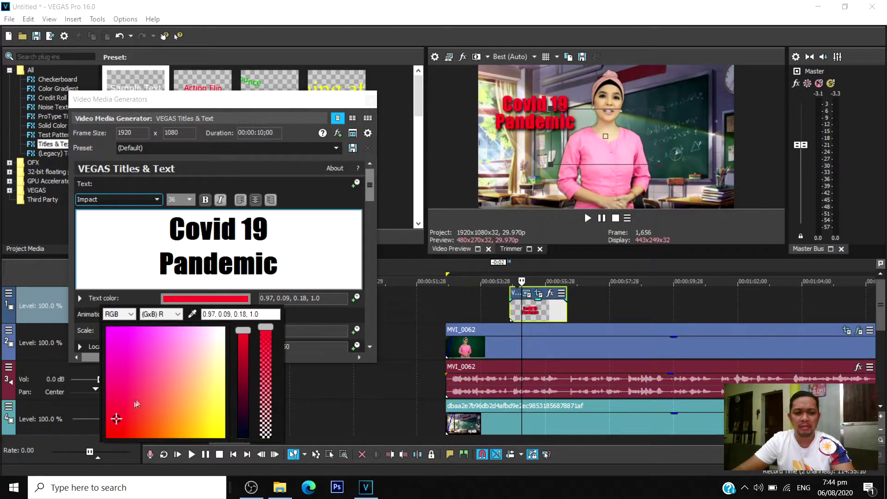
left_click(115, 415)
left_click(117, 426)
left_click(115, 413)
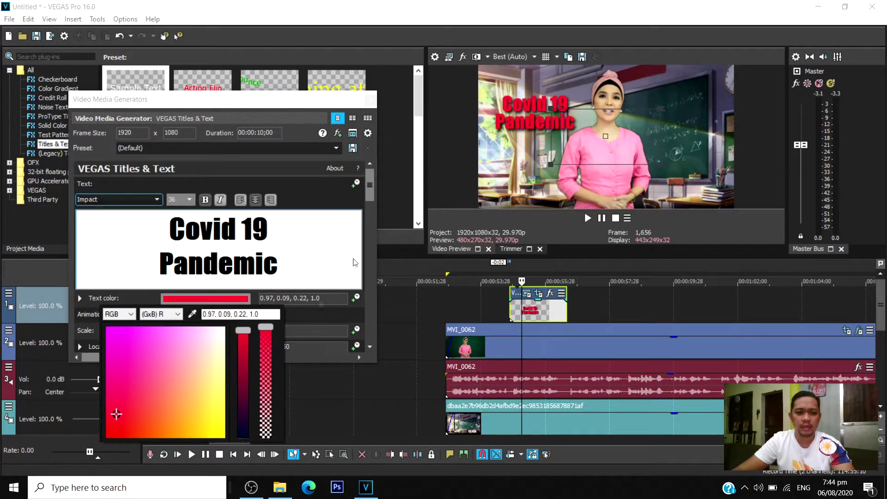
left_click(368, 111)
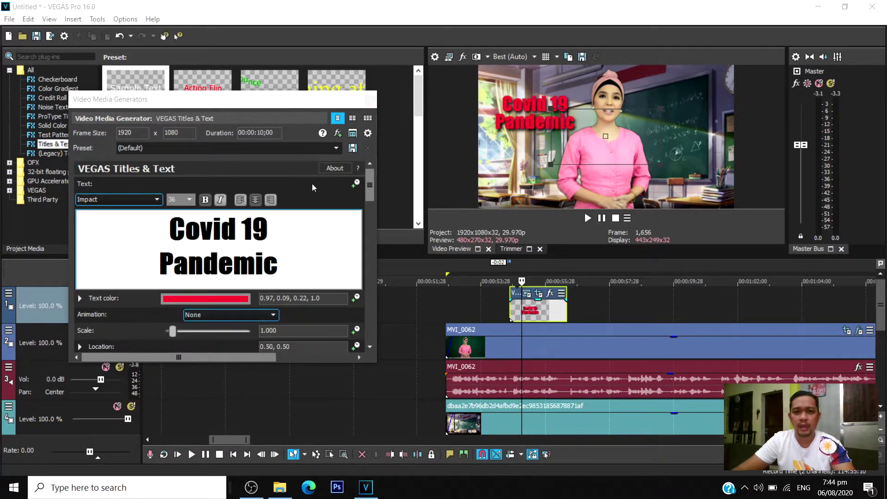
Set the title's vertical shadow offset to 0.048 and its shadow blur to 0.122, and close the title settings.
left_click_drag(370, 184, 365, 327)
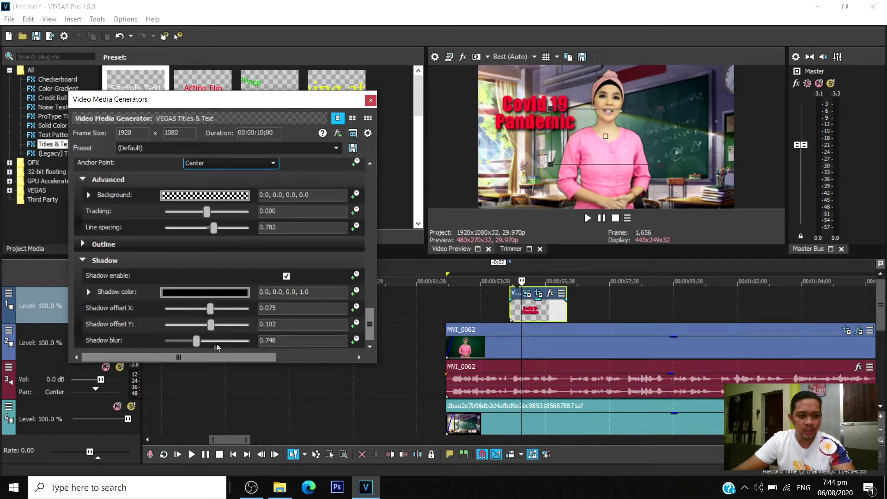
left_click(204, 324)
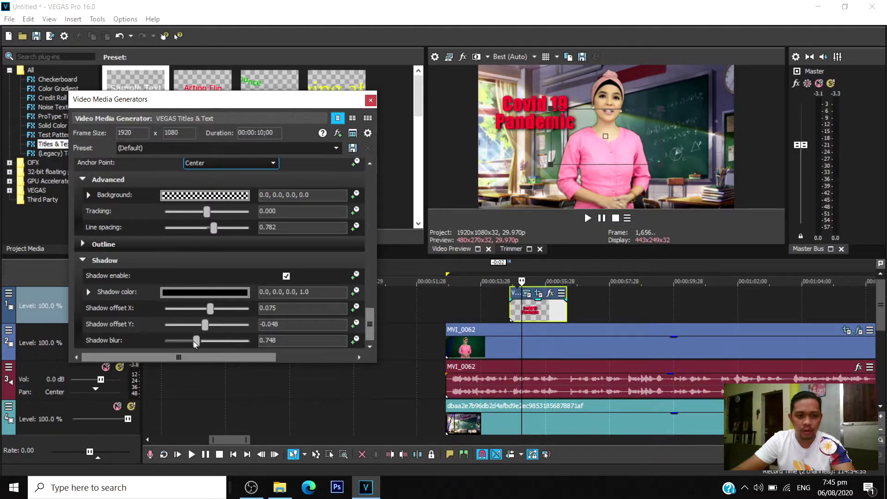
left_click_drag(178, 342, 183, 344)
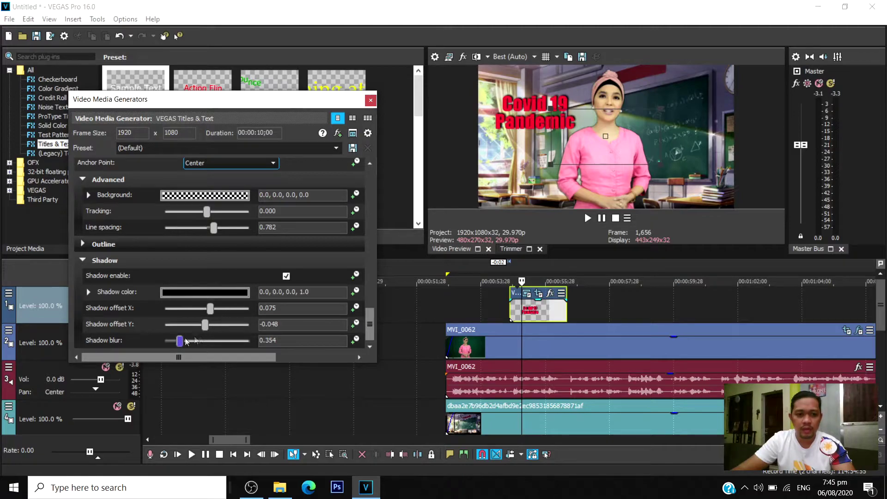
left_click(169, 342)
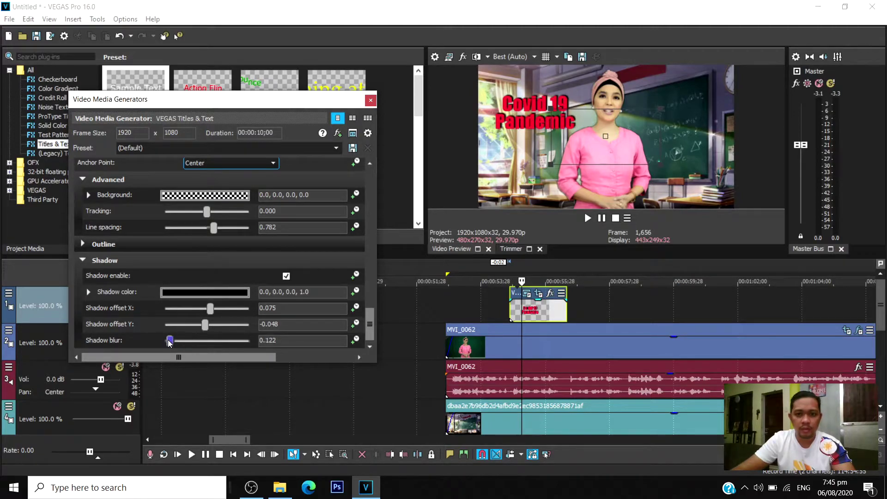
left_click(210, 326)
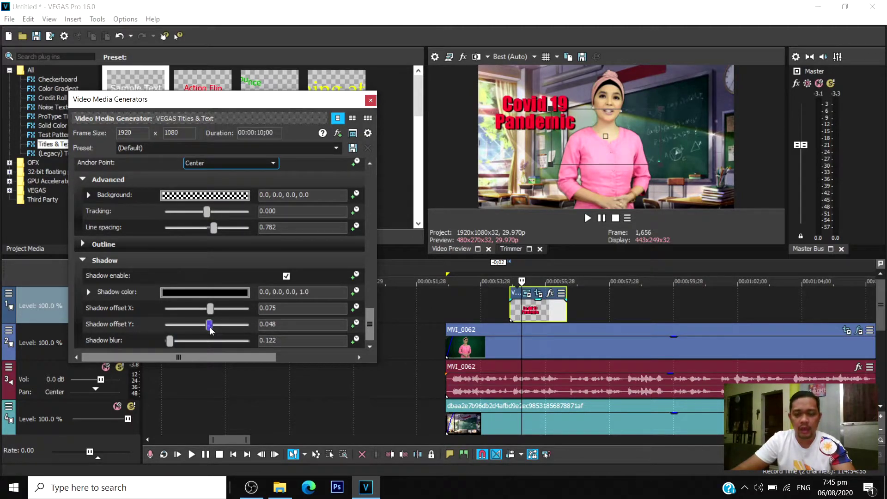
left_click(370, 100)
Play back the restyled title section from 00:00:54;25 to check the title over the presenter's footage.
left_click(506, 301)
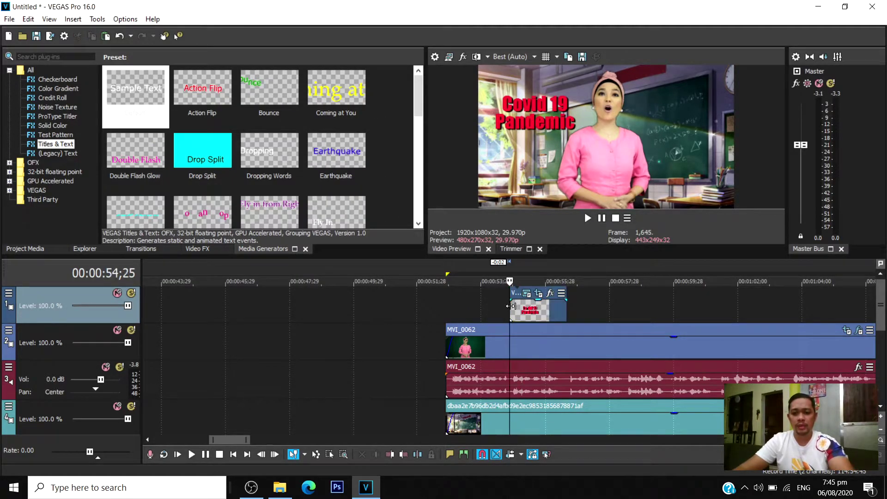
key("space")
scroll(562, 312, "down", 4)
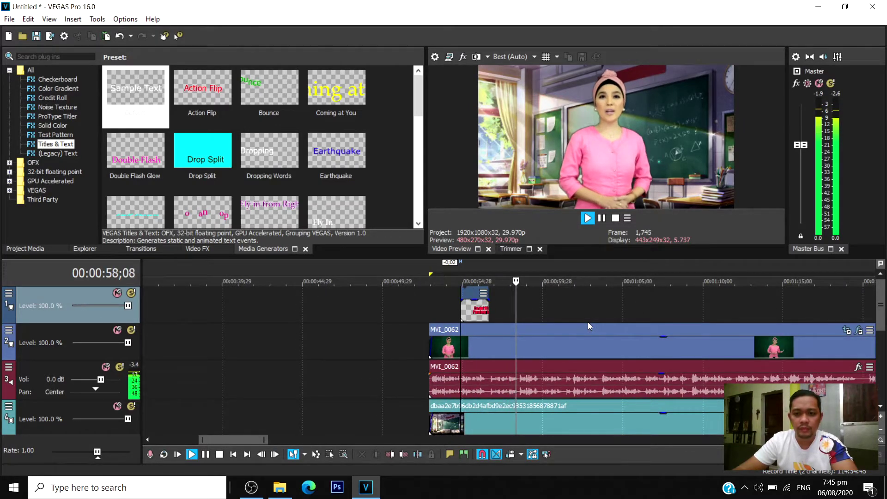
scroll(588, 323, "down", 2)
key("Return")
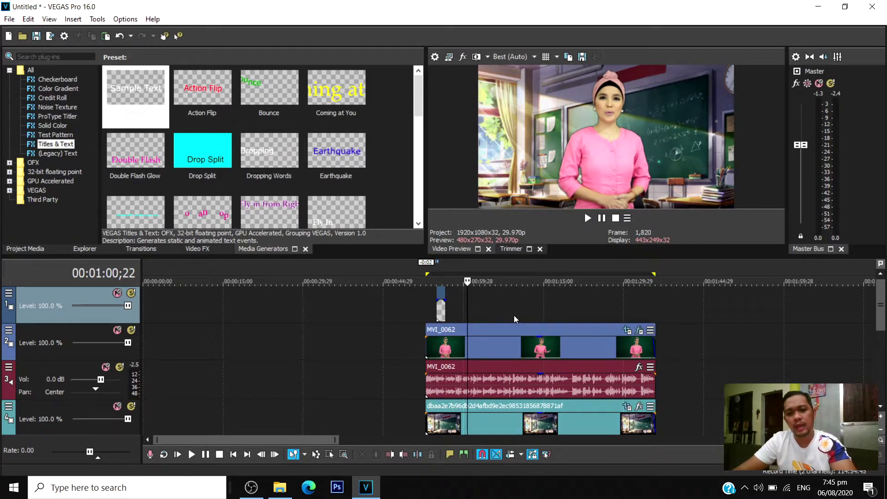
Play and replay the speech from about 00:01:12 to 00:01:16 to find the next phrase that needs a title.
left_click(561, 323)
left_click(515, 302)
left_click(530, 306)
key("Return")
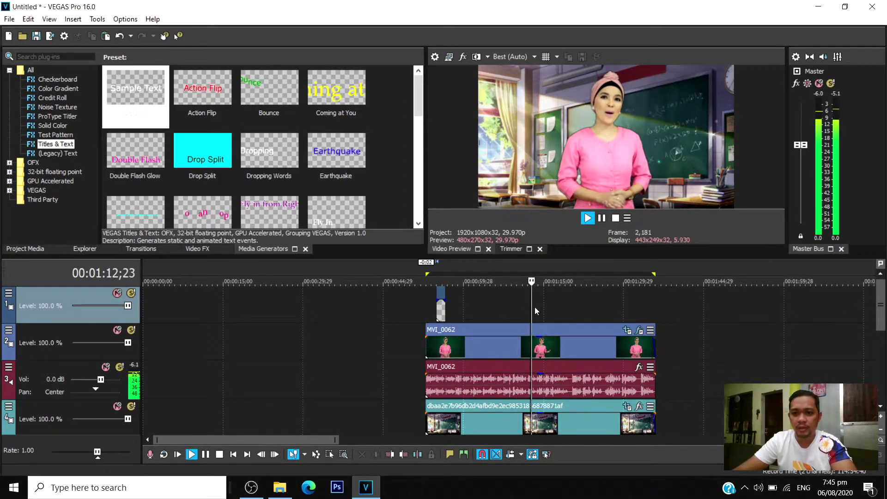
scroll(564, 321, "up", 4)
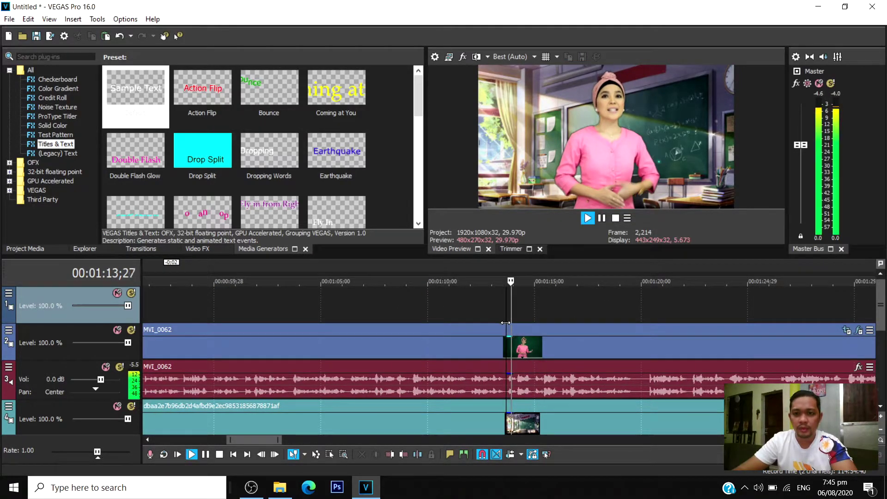
key("Return")
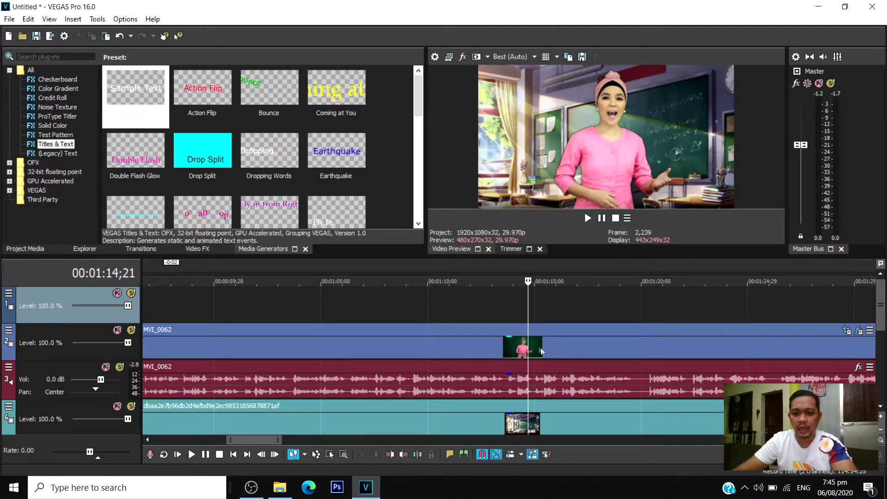
left_click(514, 309)
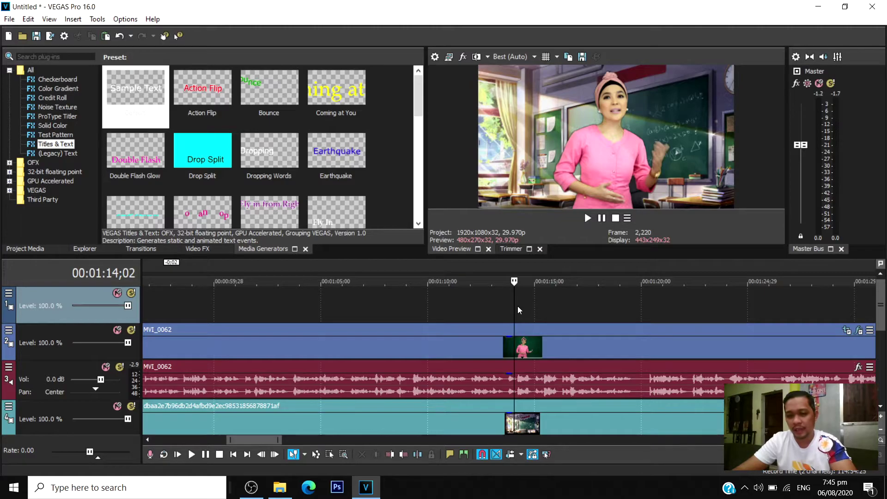
left_click(518, 306)
key("Return")
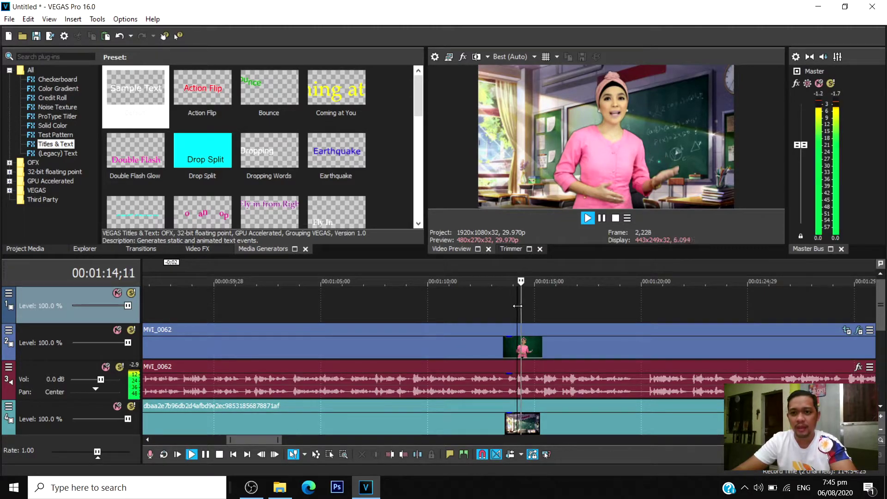
key("Return")
key("Return")
key("Return")
scroll(511, 386, "down", 4)
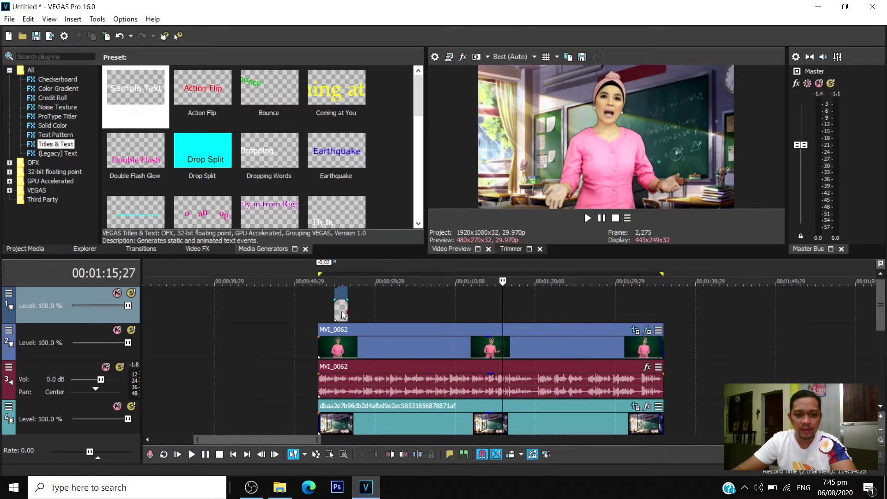
Duplicate the title event at 00:01:13;24 on the title track as a new copy of the source media.
left_click(337, 295)
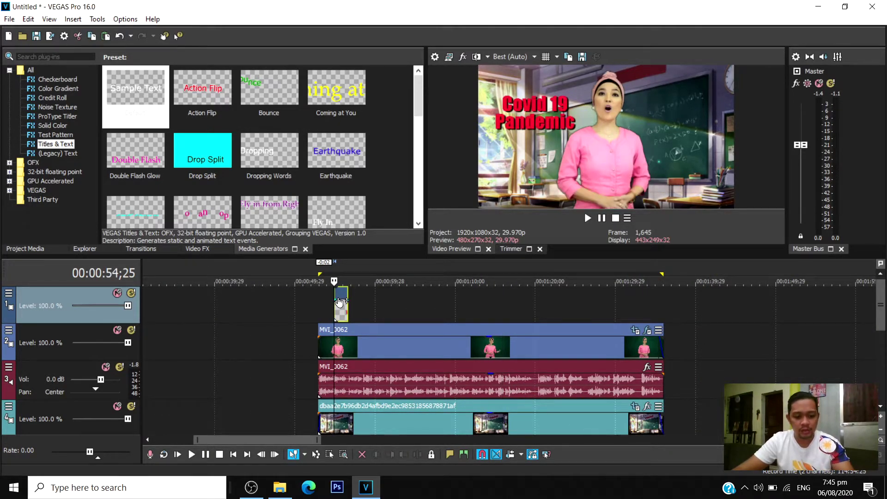
left_click(502, 307)
scroll(503, 311, "up", 4)
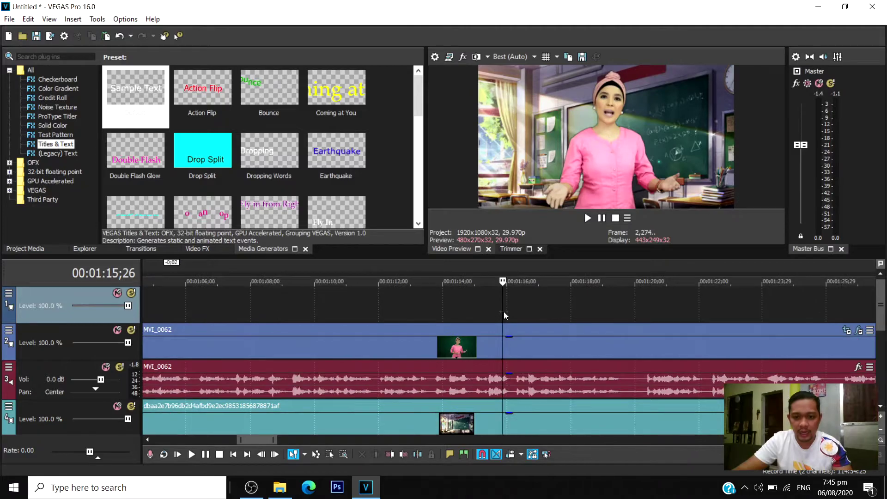
left_click(468, 304)
key("space")
left_click(435, 306)
left_click(430, 305)
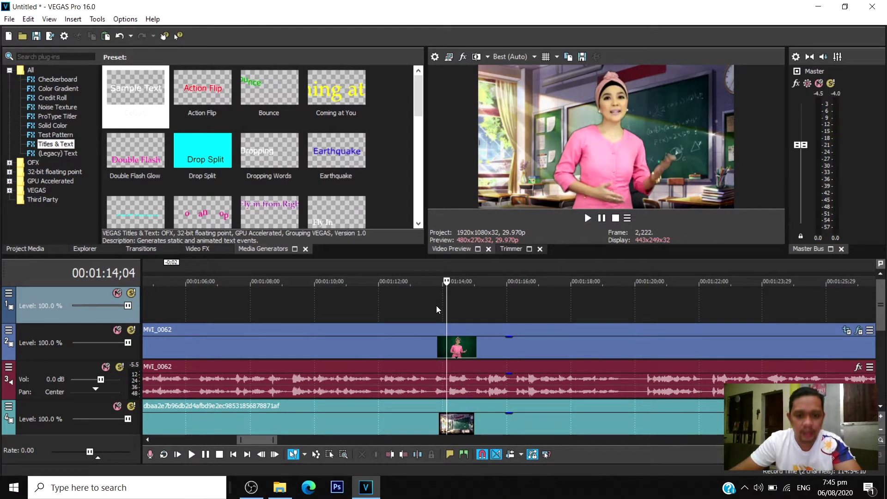
left_click(436, 306)
key("space")
key("ctrl+v")
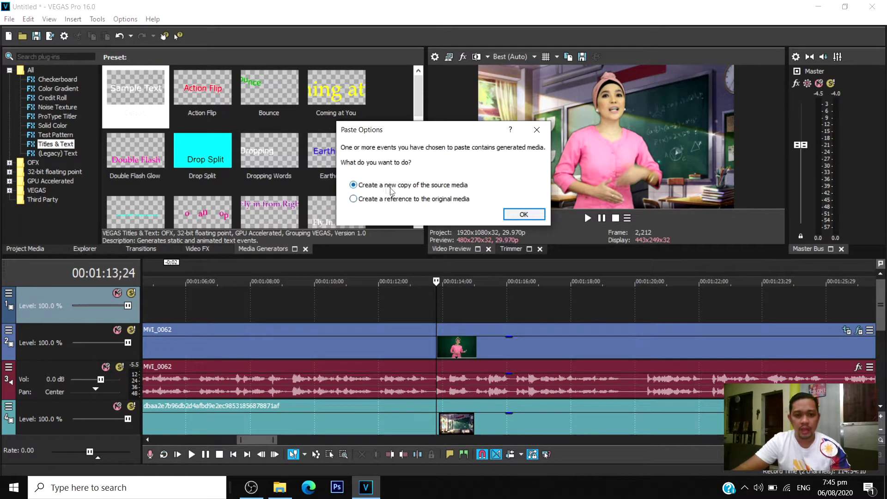
left_click(524, 214)
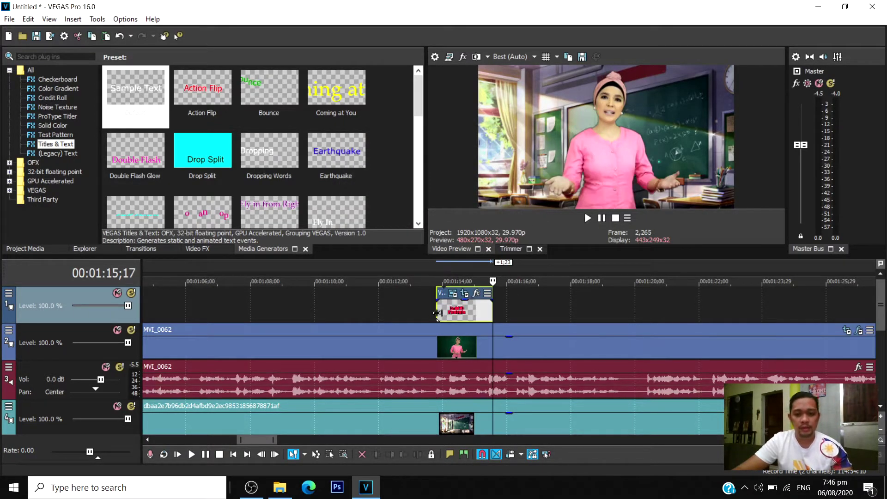
Play the pasted title from its start to check its timing against the speech.
left_click(437, 313)
key("Return")
key("Return")
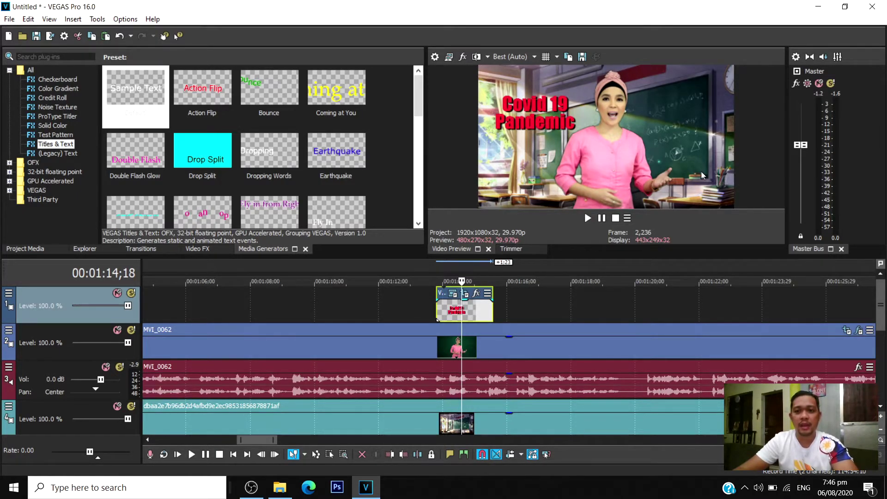
Replace the text of the copied title at 00:01:13;24 with "Elementarya".
left_click(453, 294)
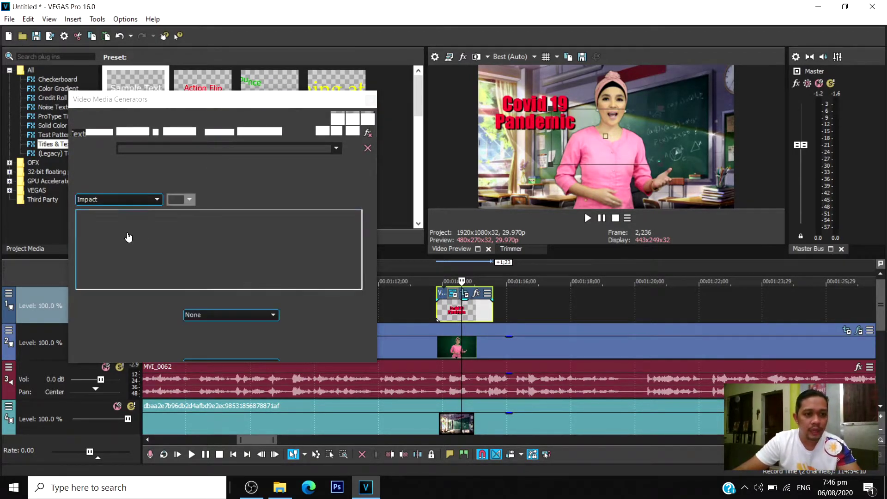
key("ctrl+a")
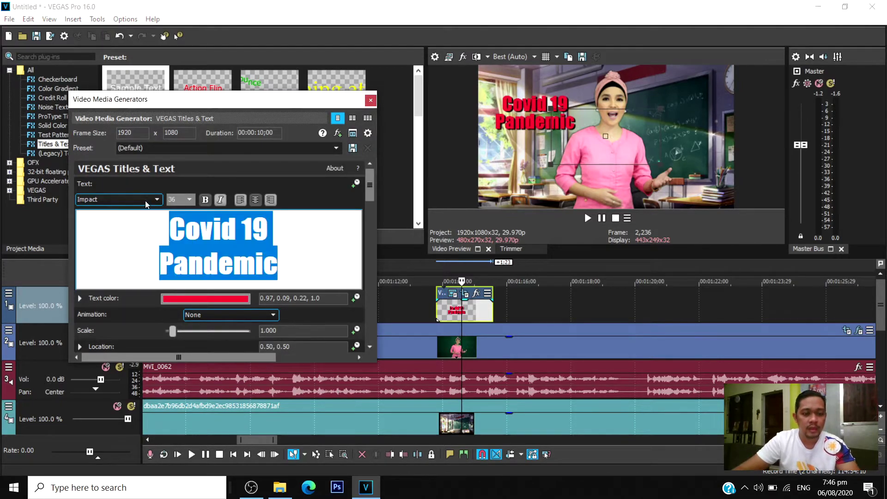
type("El")
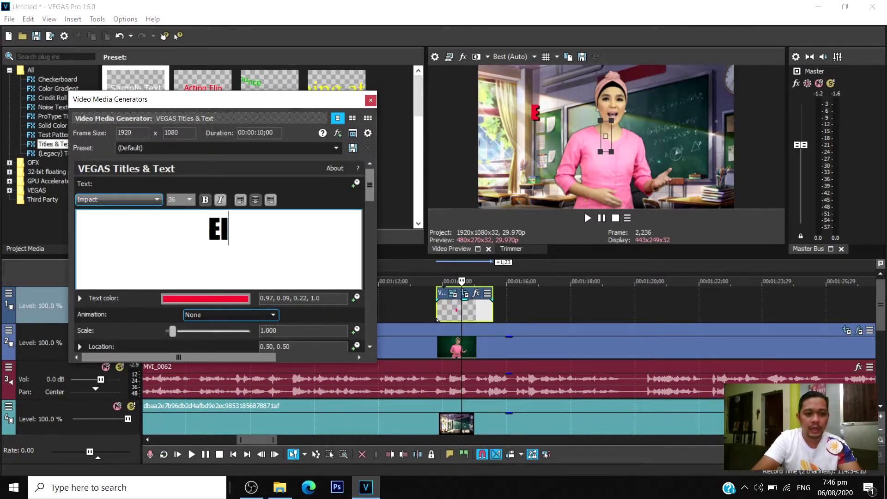
type("ementarya")
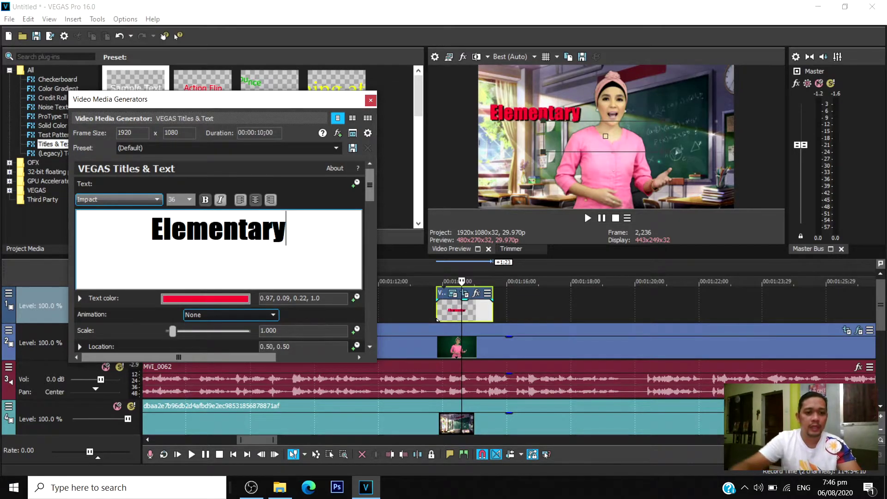
left_click(369, 101)
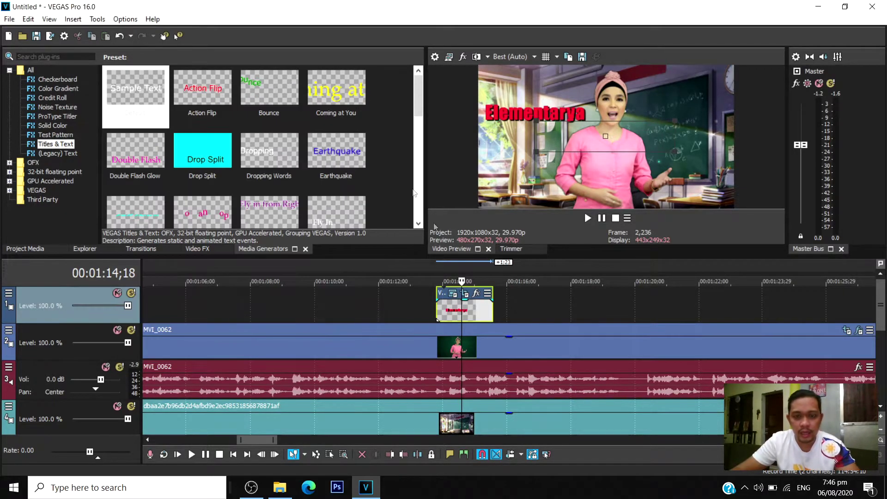
Move the "Elementarya" title to the opposite side of the presenter with Pan/Crop, centred at X 428.2 and Y 338.7 from the first keyframe.
scroll(454, 296, "up", 3)
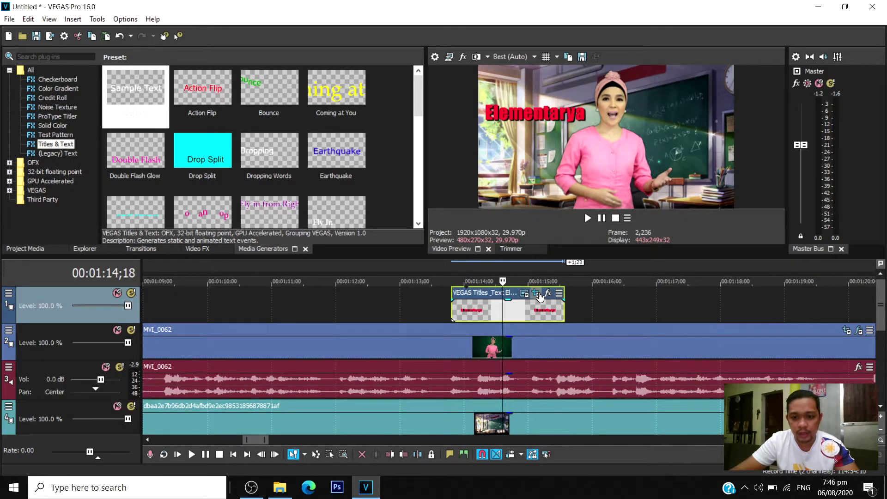
scroll(536, 298, "down", 4)
scroll(533, 298, "up", 1)
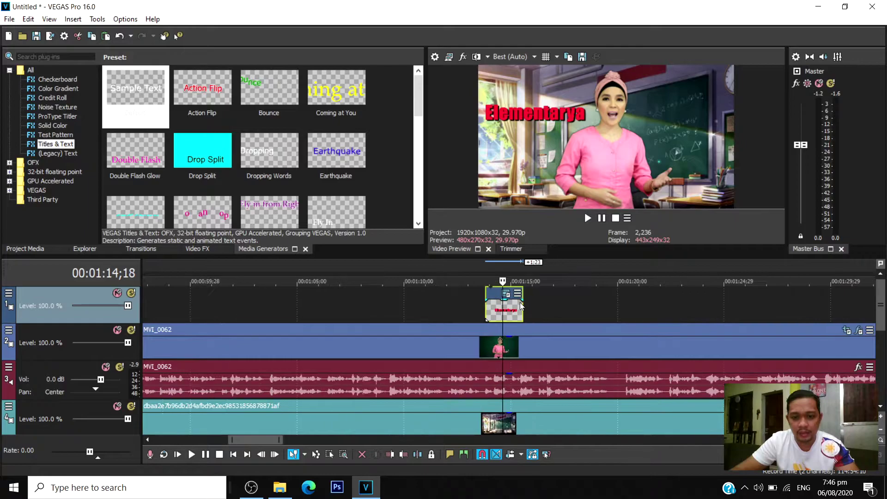
scroll(513, 300, "up", 3)
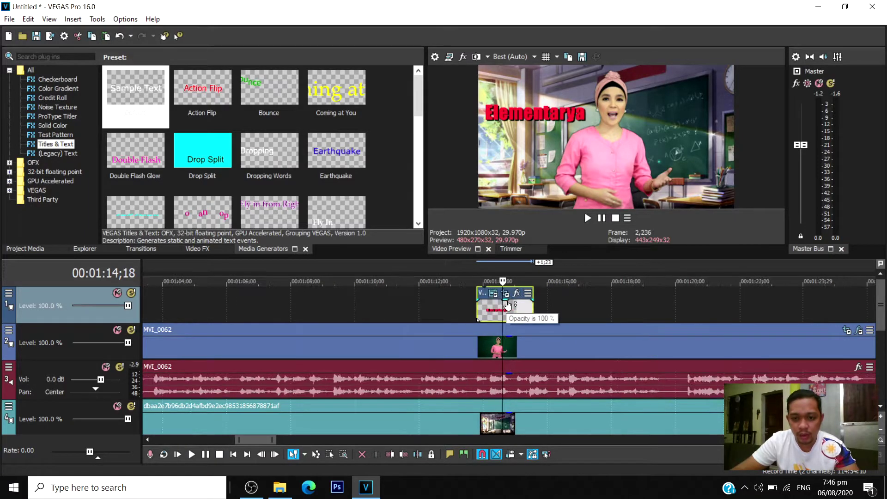
left_click(536, 294)
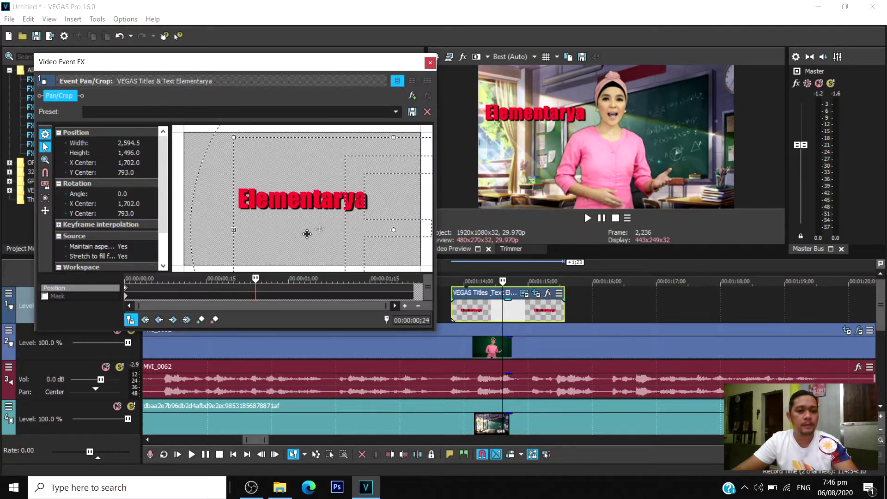
left_click_drag(338, 200, 256, 196)
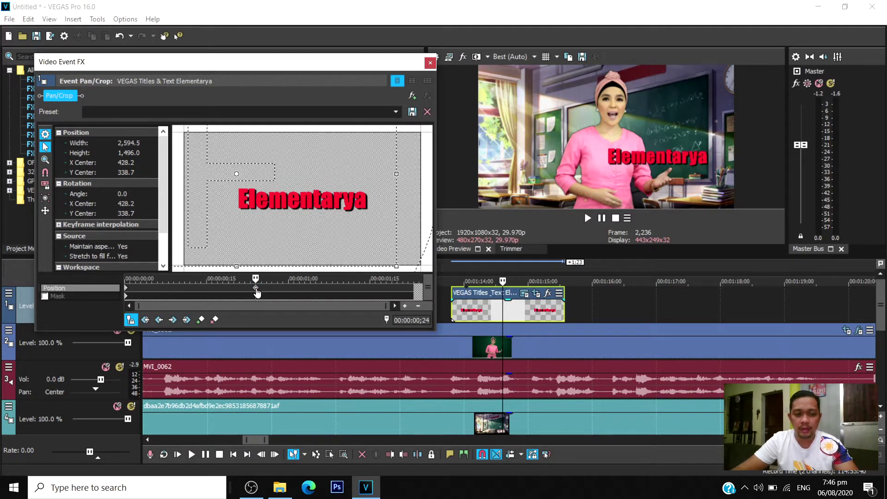
left_click(126, 293)
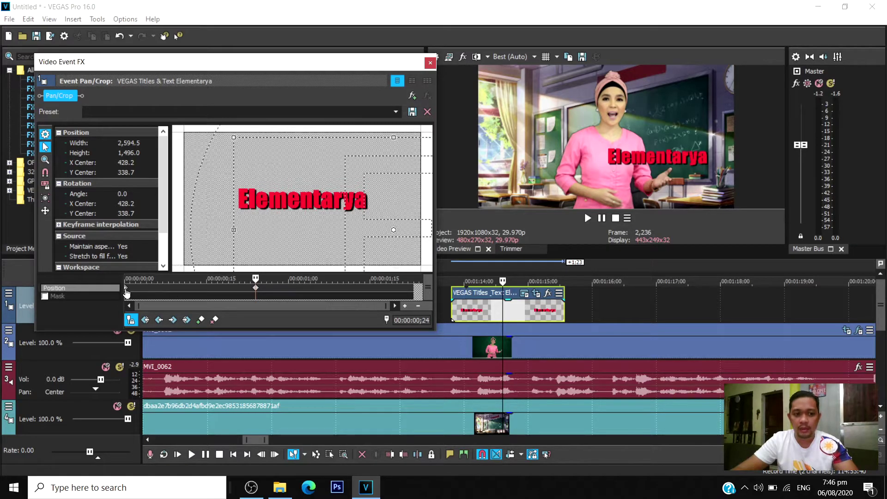
left_click(132, 291)
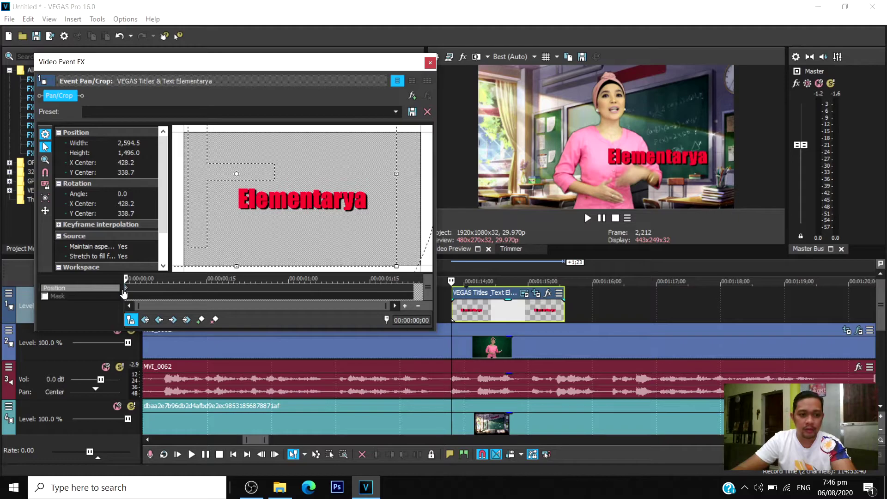
Play and replay the section from just before the "Elementarya" title to check when it appears against the speech.
left_click(447, 303)
key("space")
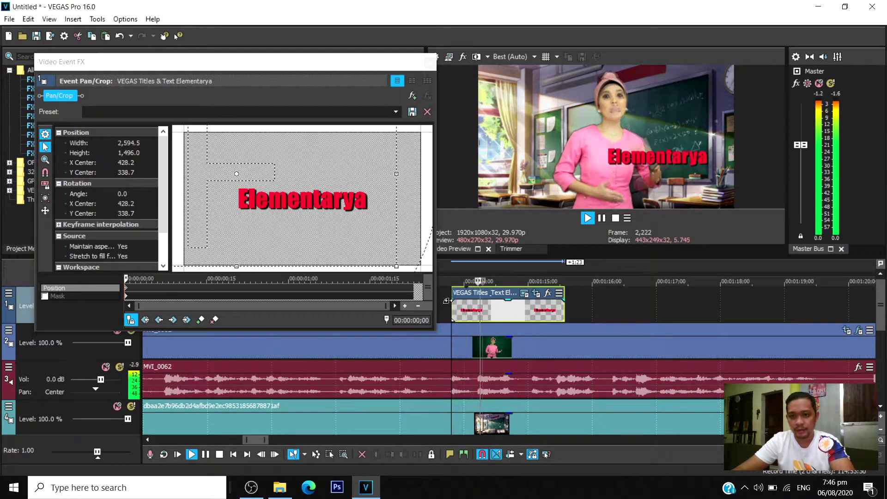
left_click_drag(362, 61, 301, 55)
left_click(435, 304)
left_click(419, 308)
key("space")
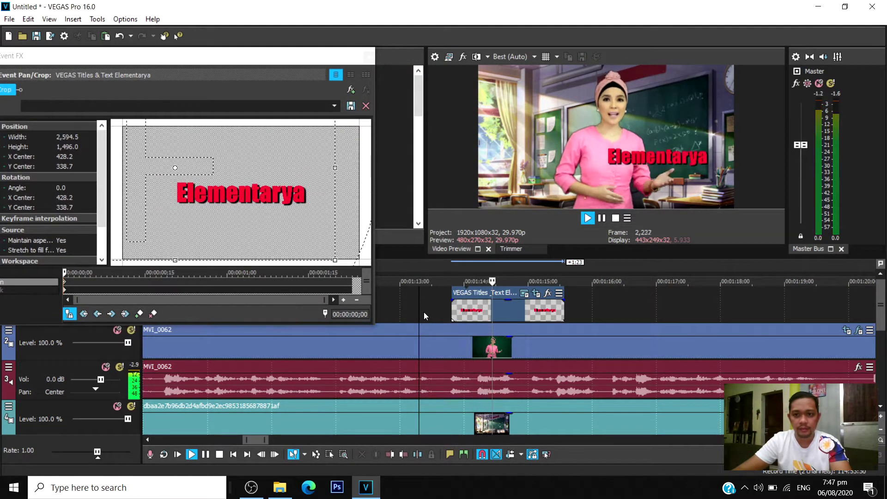
key("space")
key("space")
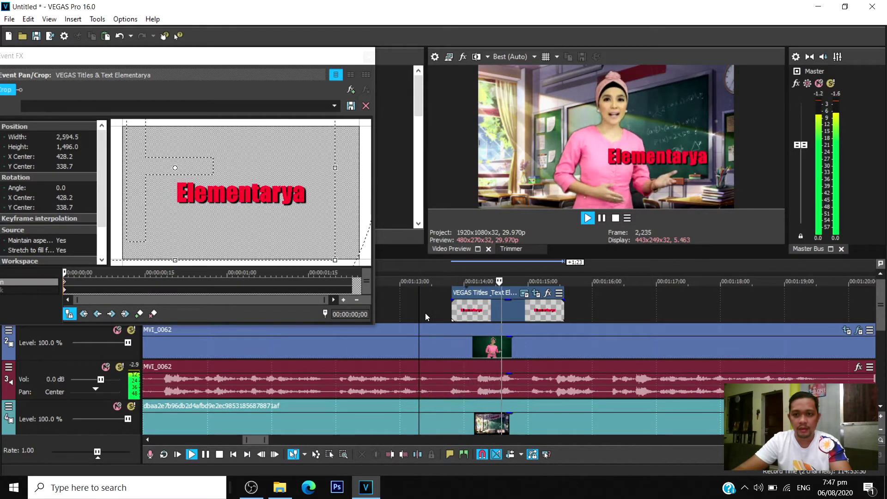
key("space")
key("space")
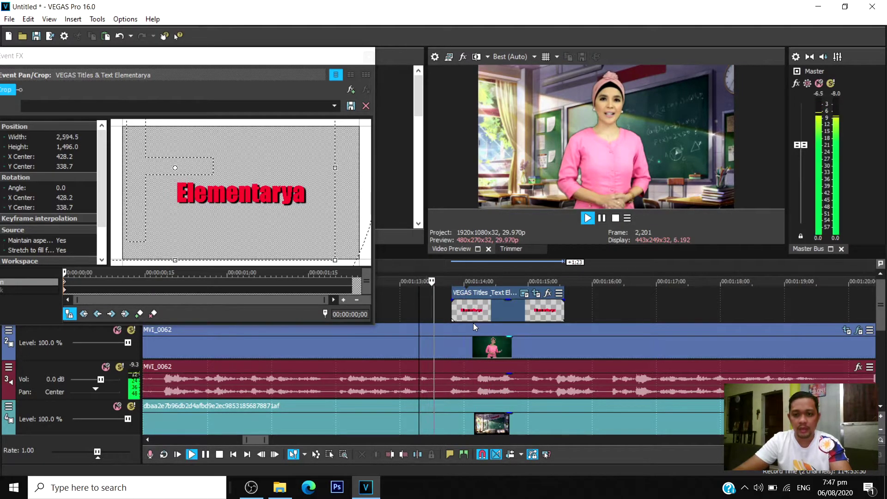
Trim 10 frames off the start of the "Elementarya" title and replay it against the speech.
left_click_drag(452, 293, 473, 293)
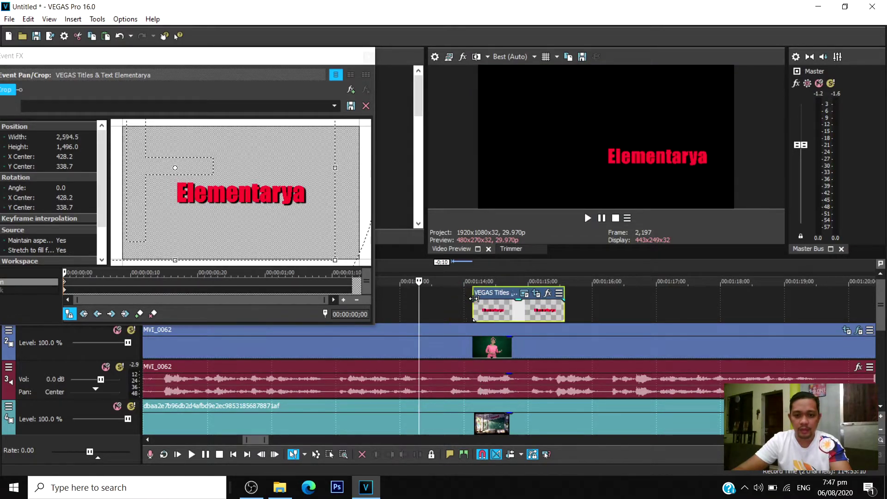
key("space")
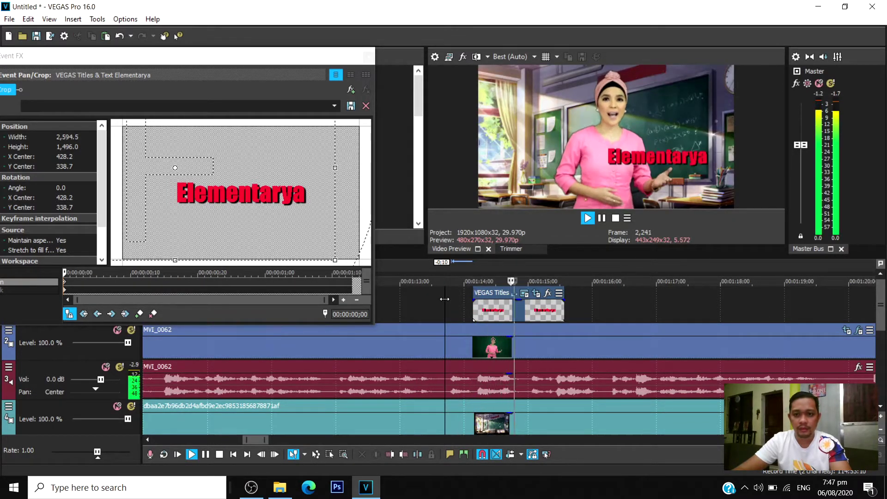
key("space")
key("space")
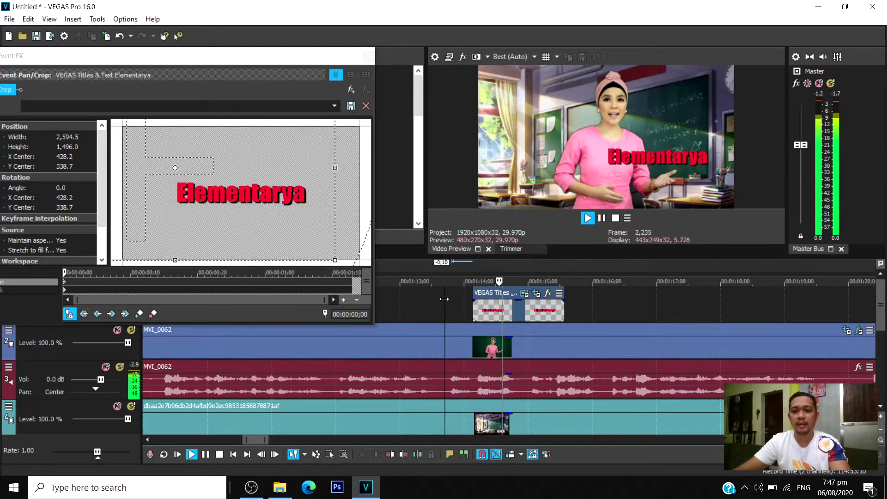
key("space")
key("space")
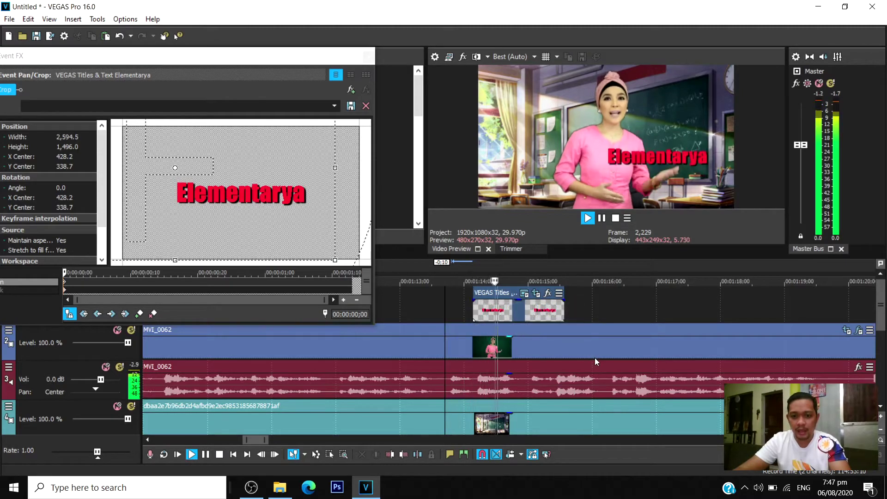
key("space")
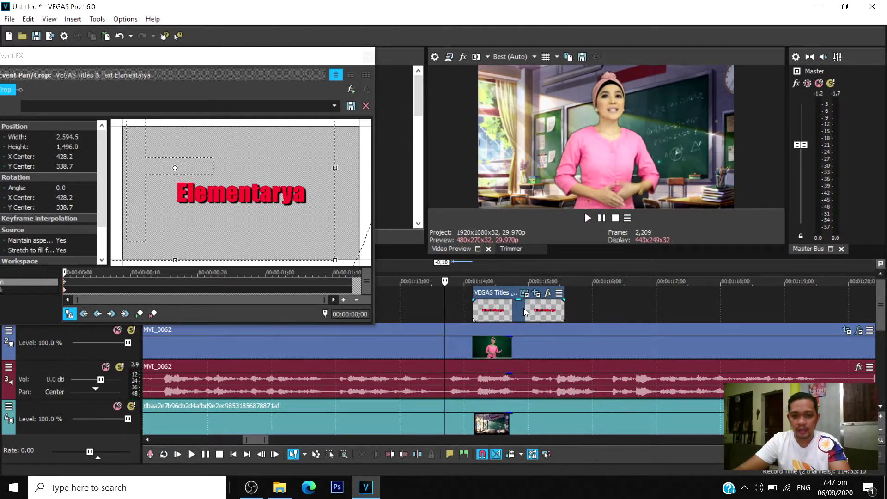
Trim the end of the "Elementarya" title by 19 frames, play it back, and close its Pan/Crop settings.
left_click(523, 309)
key("alt+bracketright")
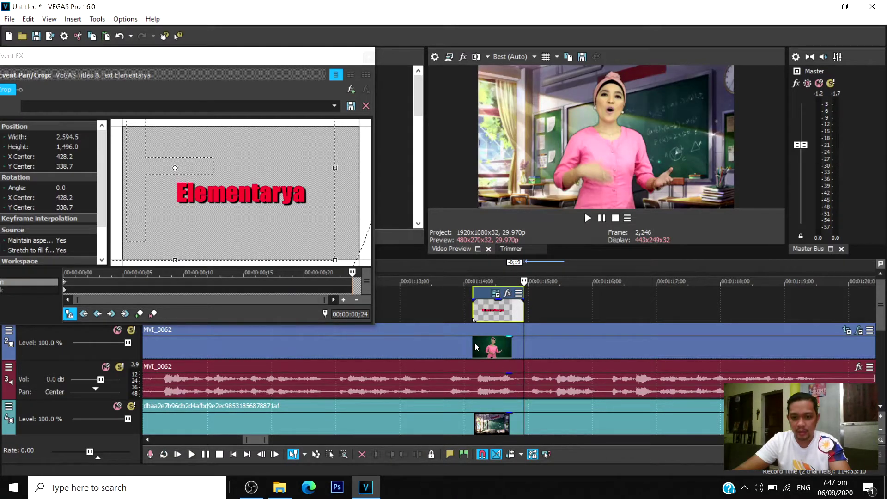
left_click(466, 309)
key("space")
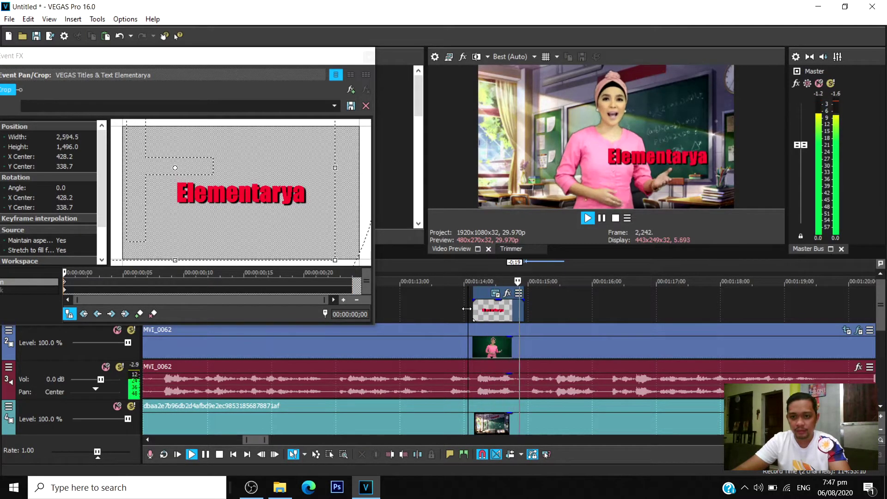
key("space")
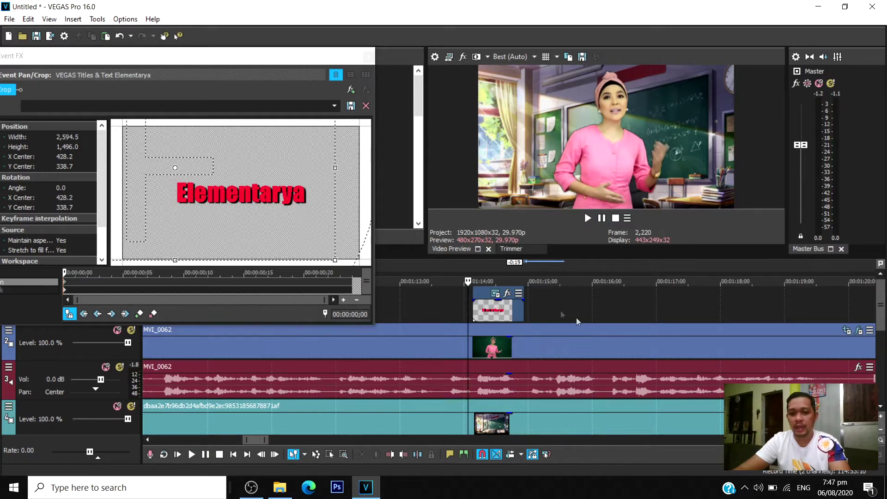
left_click(368, 56)
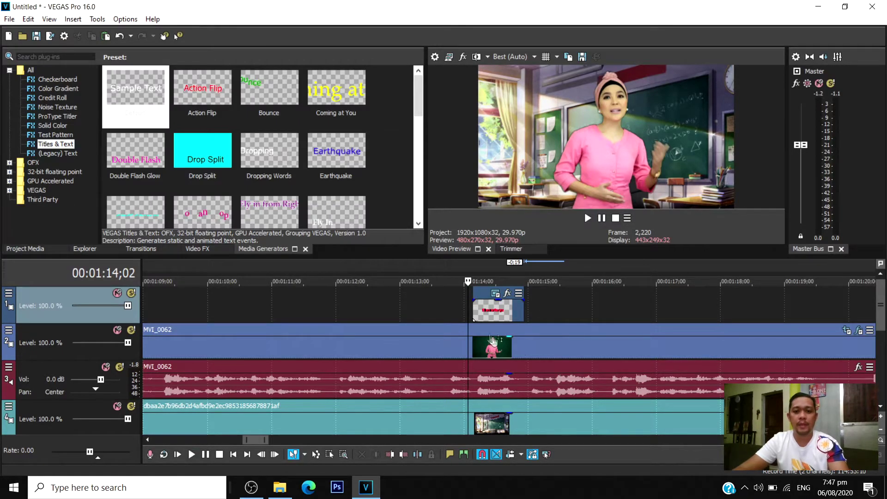
Duplicate the "Elementarya" title at 00:01:15;08 on the title track as a new copy of the source media.
left_click(484, 295)
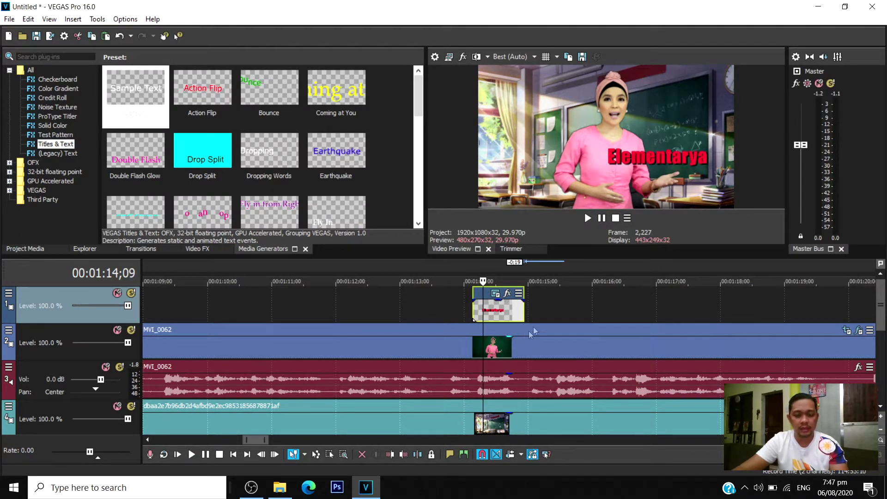
left_click(534, 306)
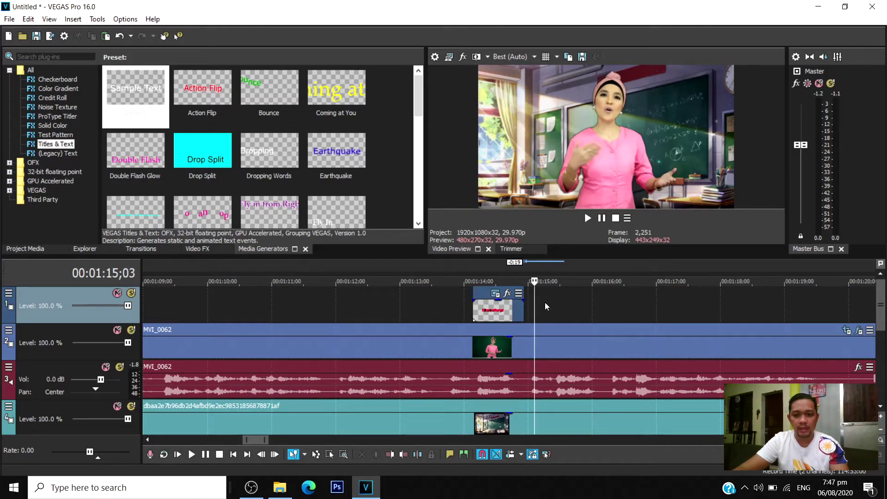
left_click(545, 302)
key("ctrl+v")
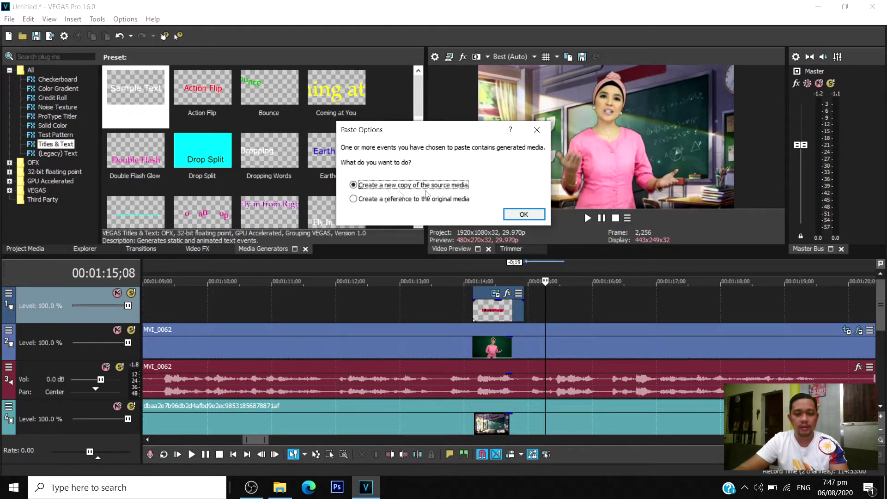
left_click(524, 220)
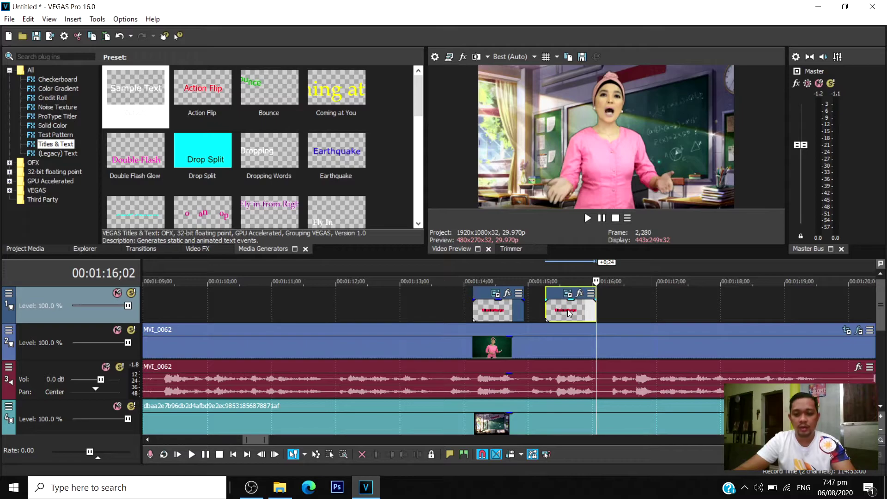
Change the text of the title copy at 00:01:15;08 to "Sekondarya" and preview it over the presenter.
left_click(567, 294)
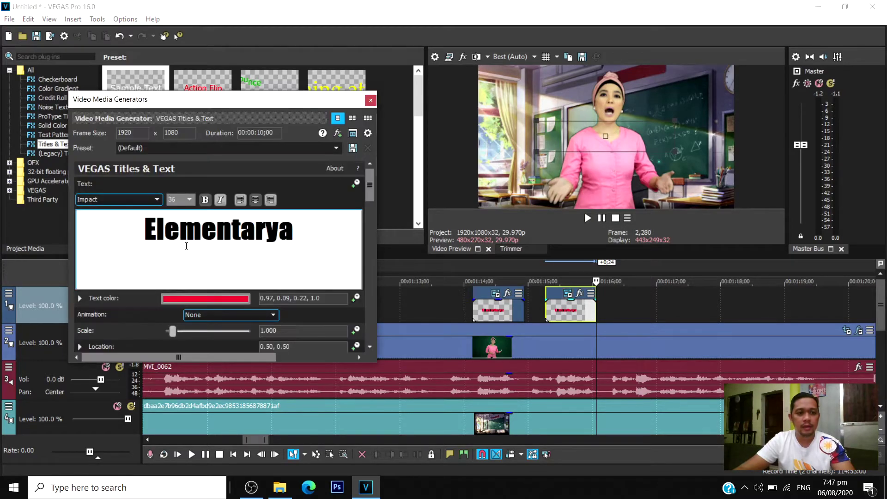
left_click_drag(241, 230, 89, 229)
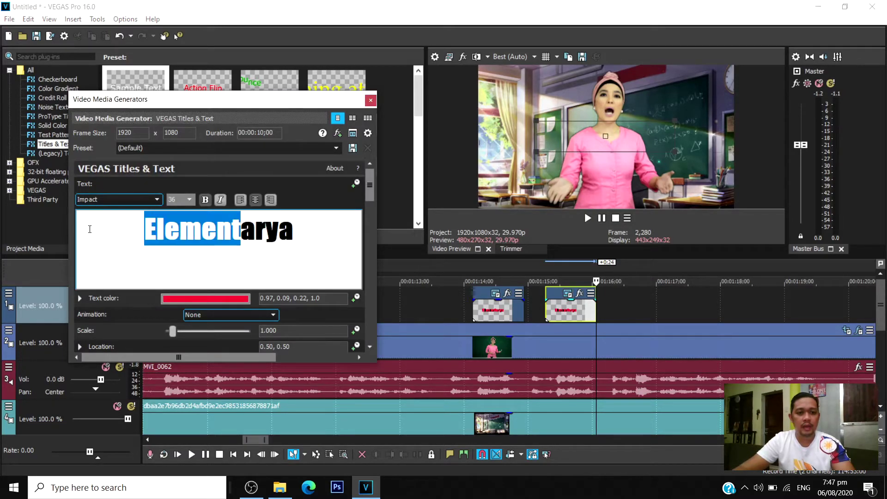
type("Sekond")
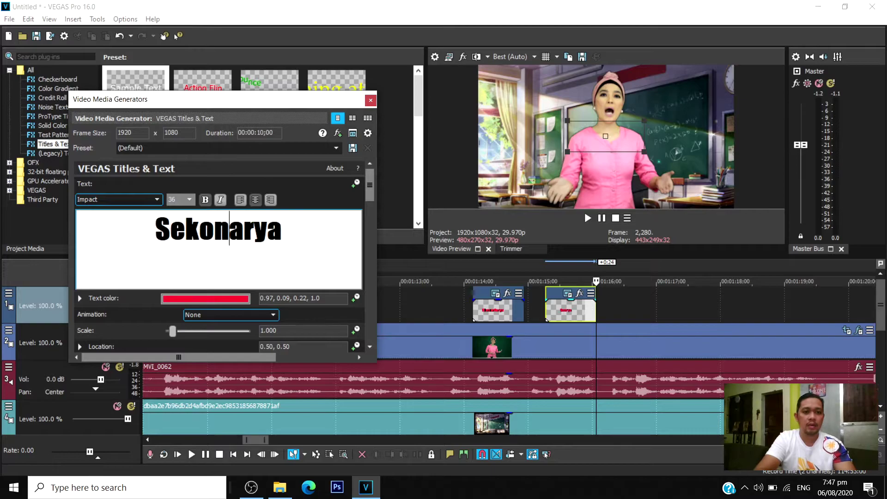
type("a")
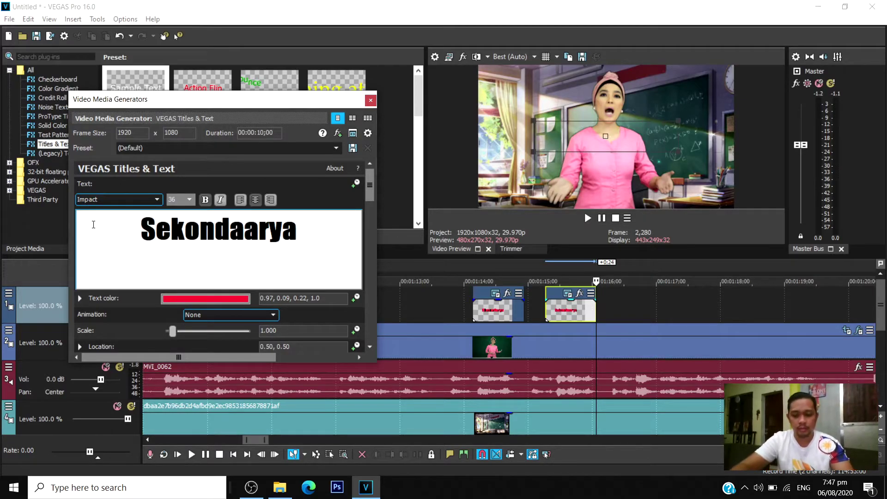
key("BackSpace")
left_click(370, 100)
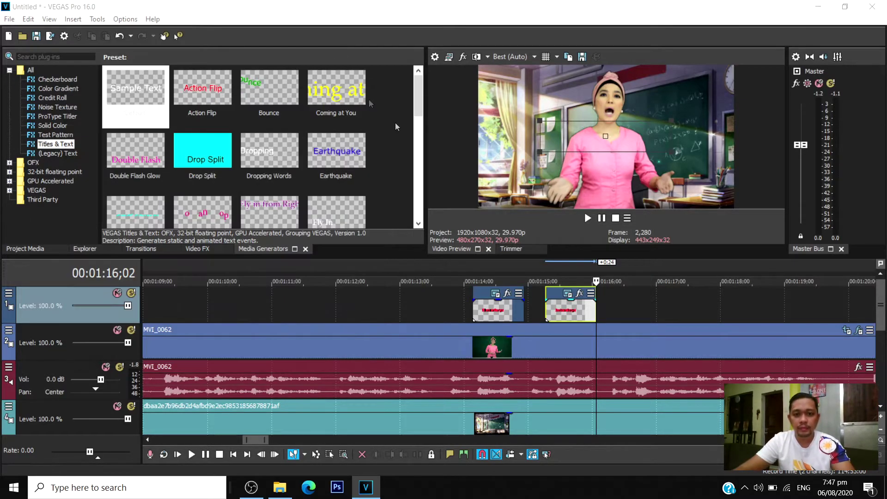
left_click(554, 294)
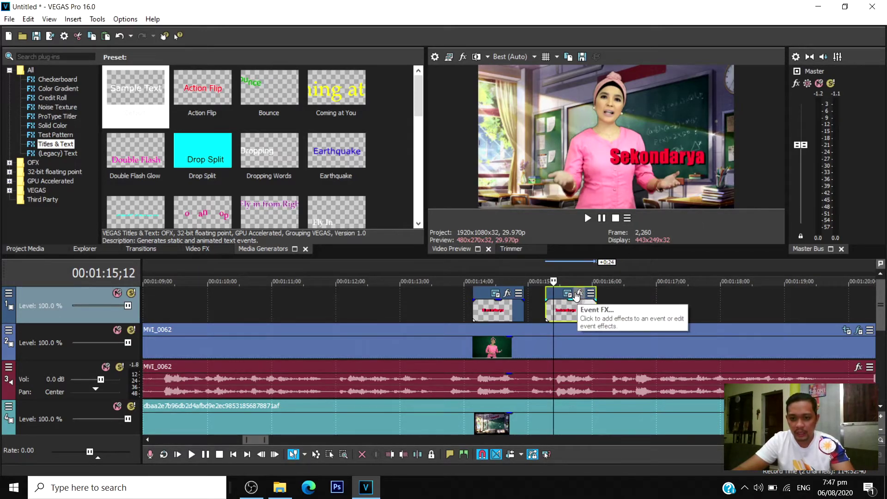
Move the "Sekondarya" title to the presenter's other side in Pan/Crop, at centre 1,514.7 by 385.5, and remove the initial position keyframe.
scroll(580, 299, "up", 2)
scroll(557, 300, "up", 2)
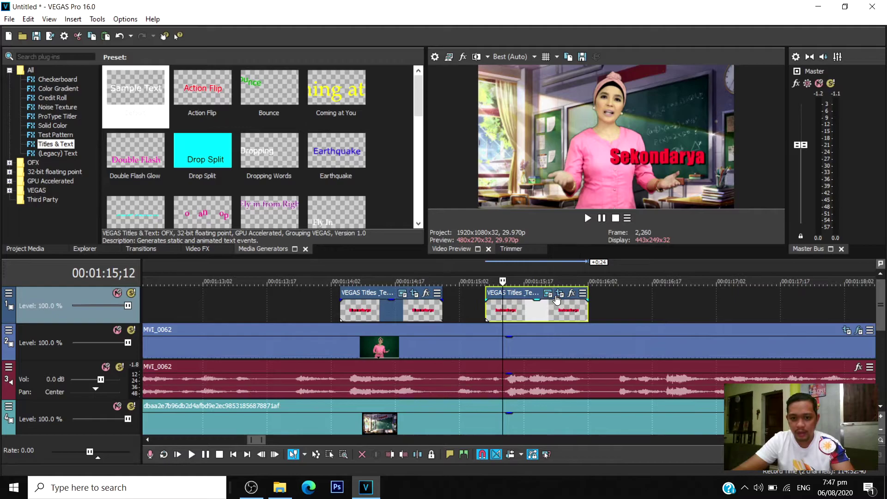
left_click(560, 295)
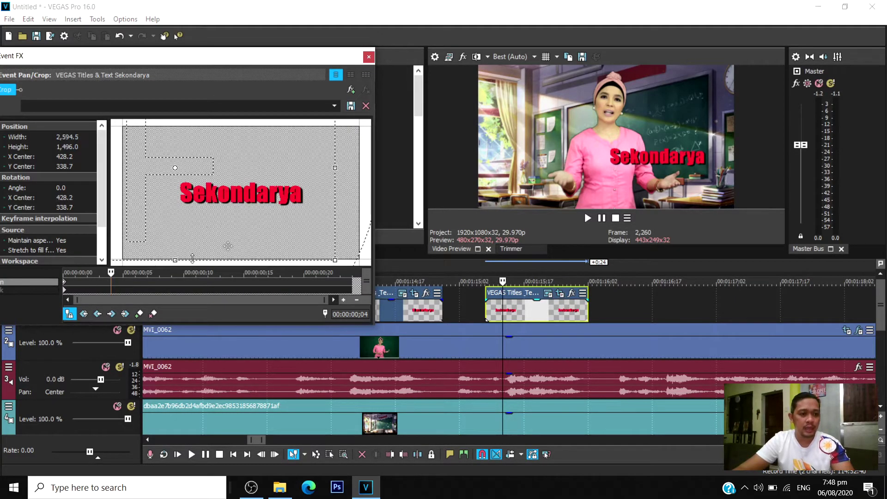
left_click_drag(212, 204, 347, 210)
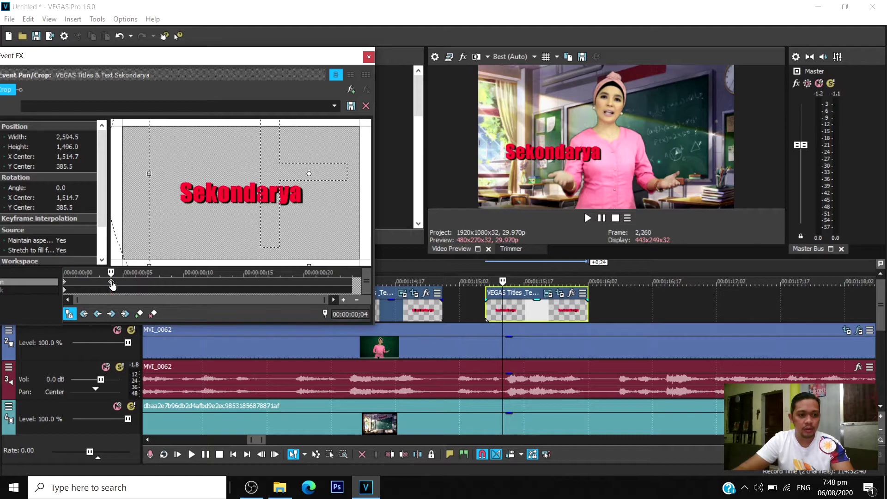
left_click(66, 286)
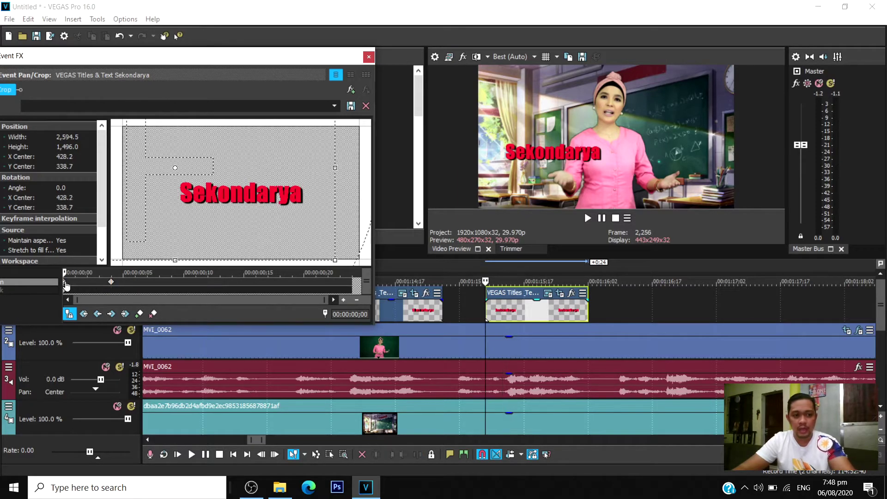
key("Delete")
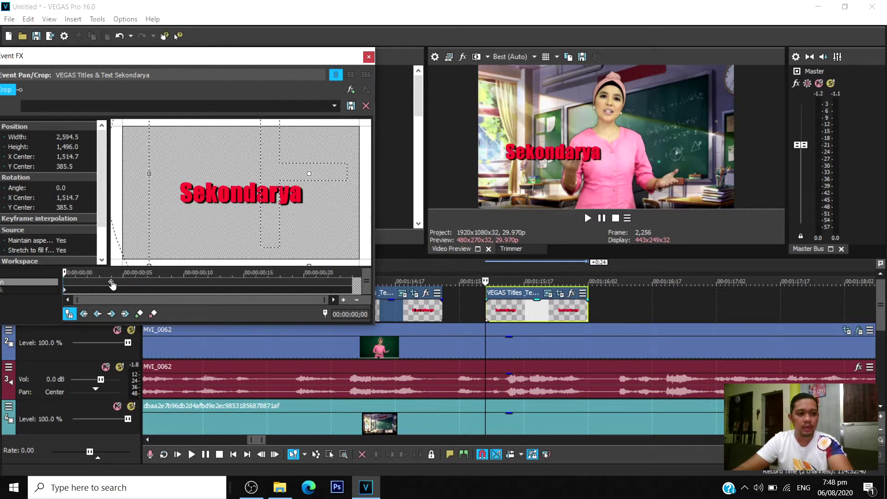
left_click(369, 57)
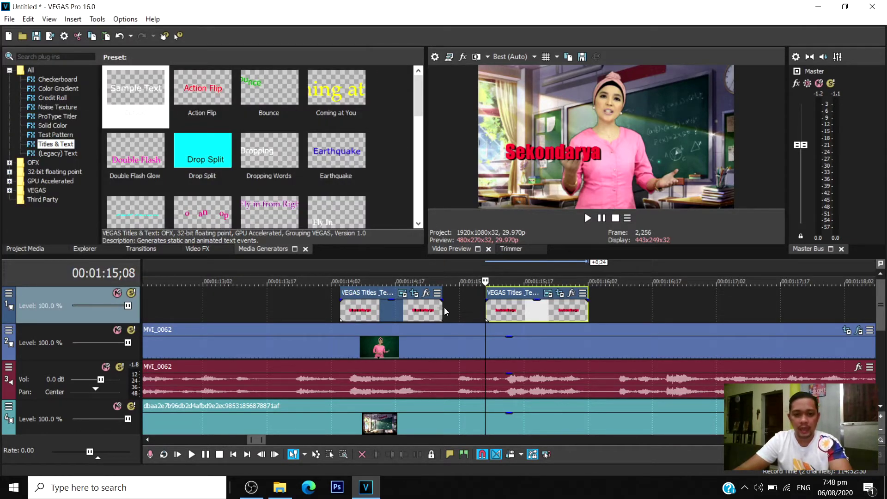
Play back the "Elementarya" and "Sekondarya" titles against the presenter's speech.
left_click(334, 306)
key("space")
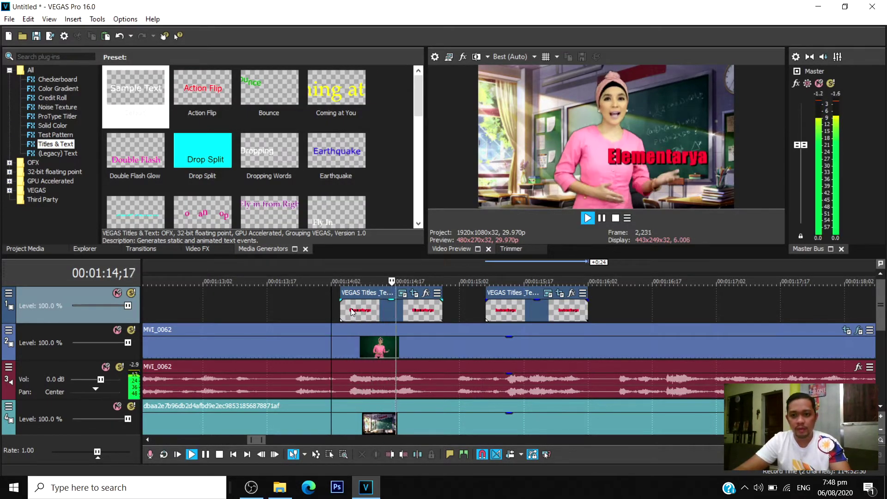
key("space")
key("space")
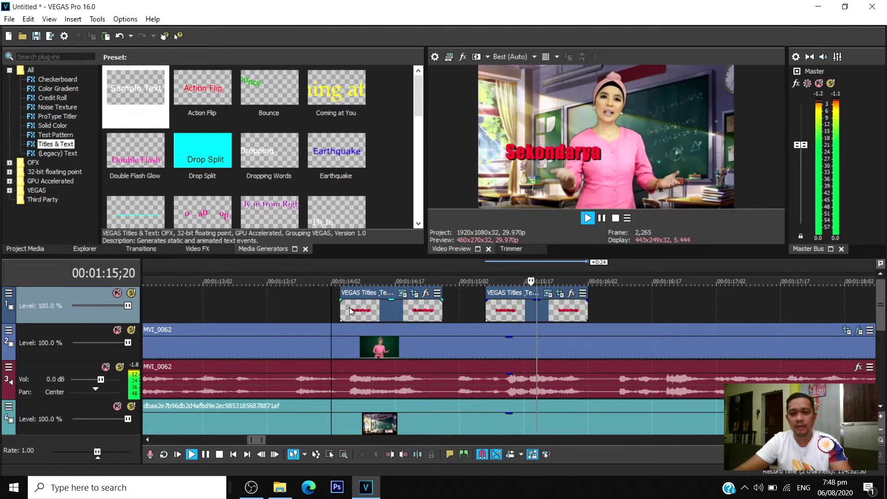
key("Return")
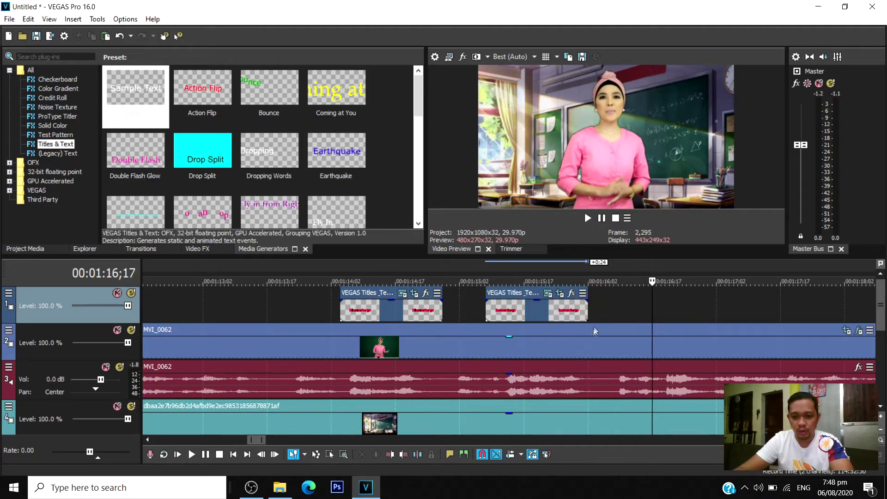
key("space")
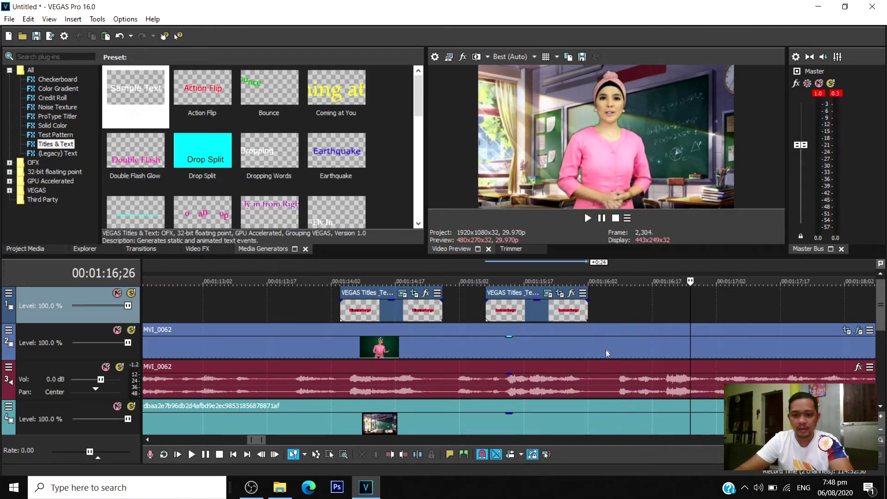
key("Return")
Extend the end of the "Sekondarya" title by 2 frames and replay from just before the "Elementarya" title.
left_click(600, 341)
left_click_drag(587, 309, 596, 309)
left_click(320, 309)
key("space")
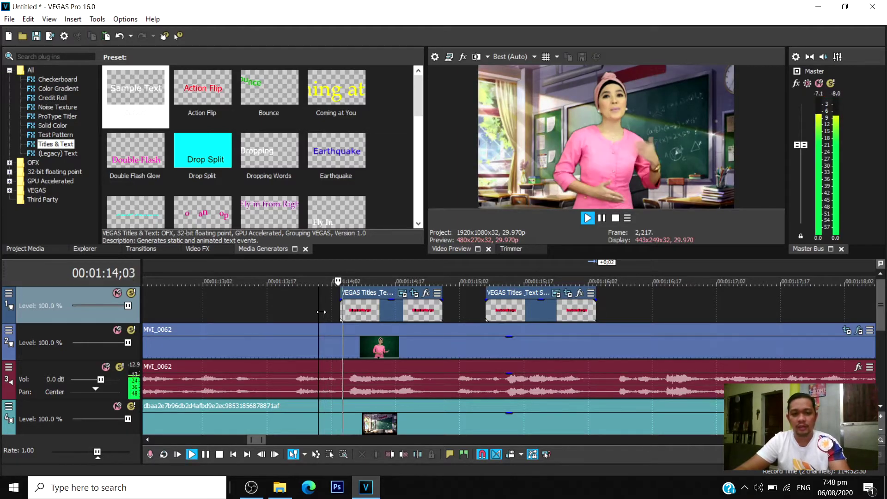
scroll(413, 330, "down", 4)
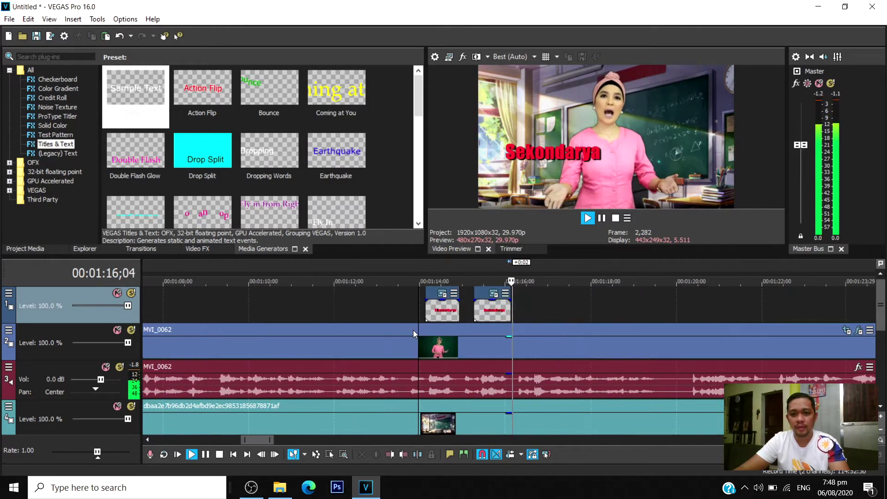
scroll(413, 328, "down", 3)
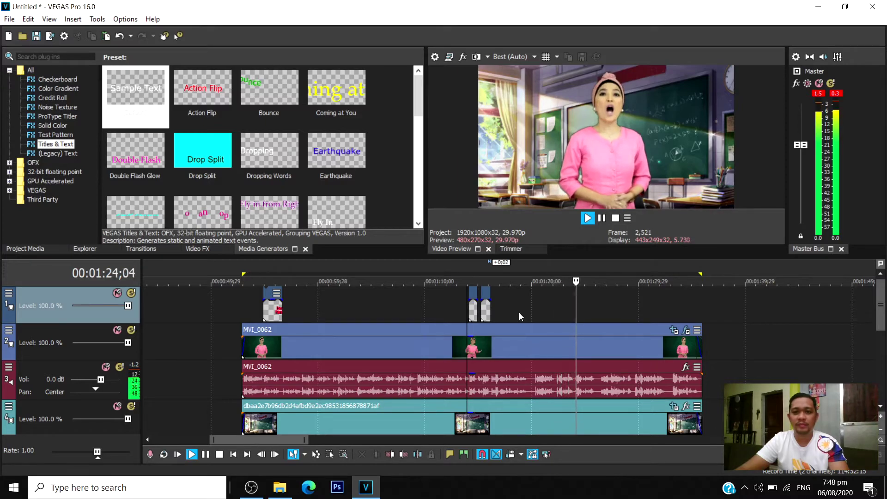
key("space")
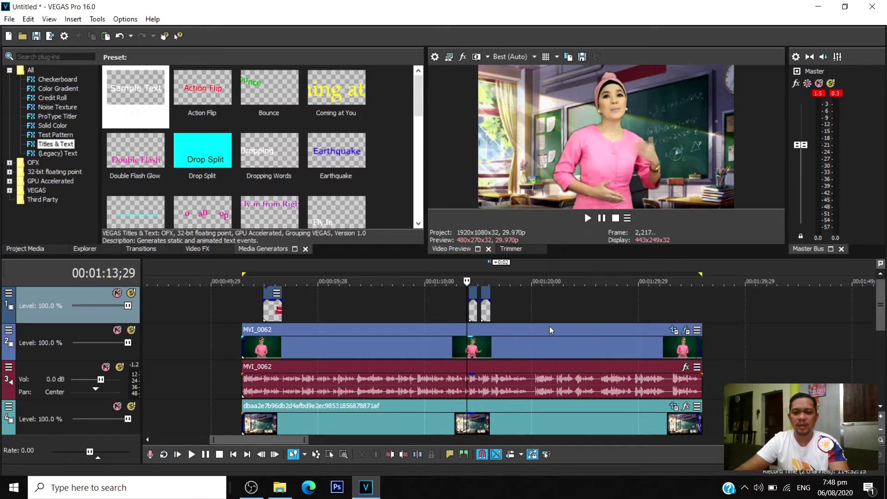
Split the presenter clip MVI_0062 with its audio at 00:01:19;27 and delete the part after the split.
left_click(530, 331)
left_click(531, 331)
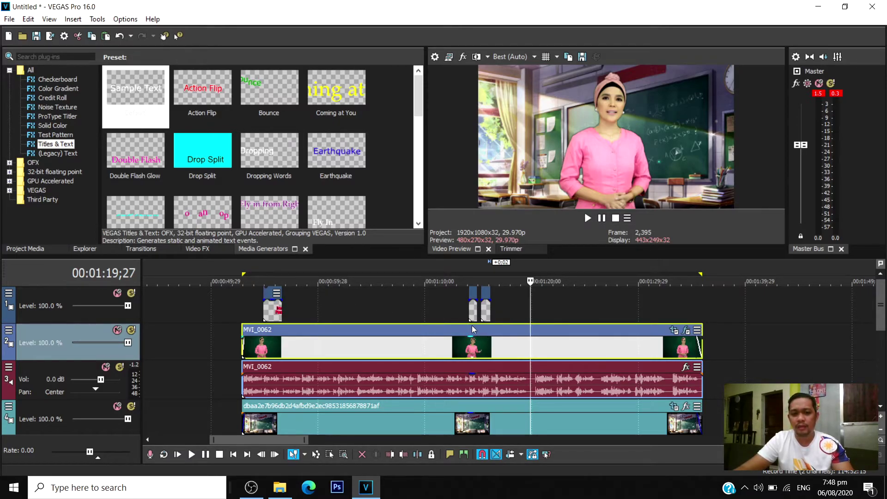
key("s")
left_click(565, 345)
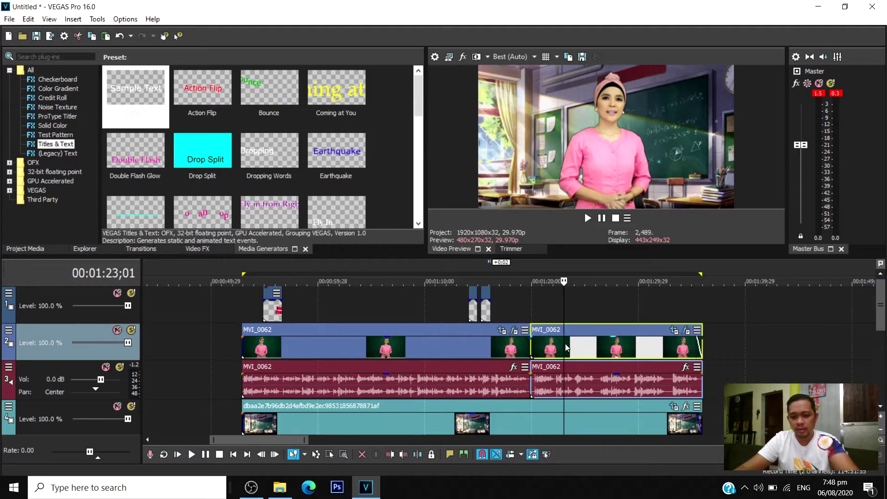
key("Delete")
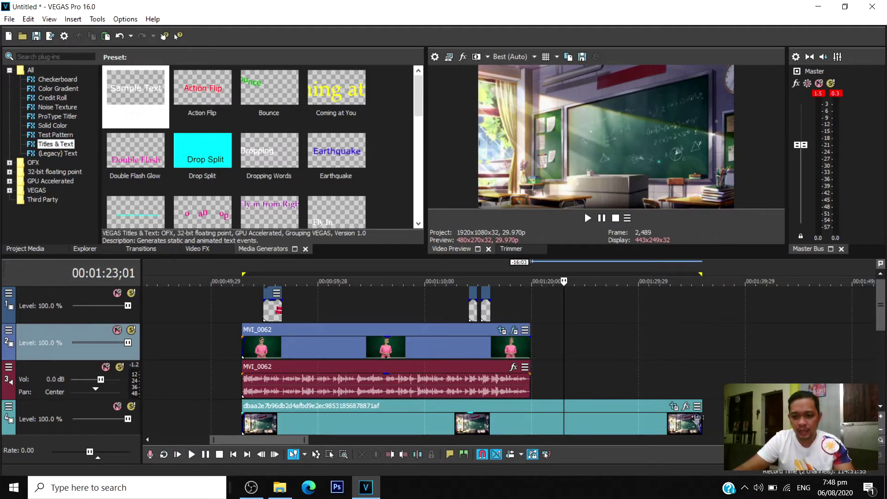
Trim the classroom background to end with the shortened presenter clip and add a short fade-out to the presenter clip.
left_click_drag(700, 418, 530, 417)
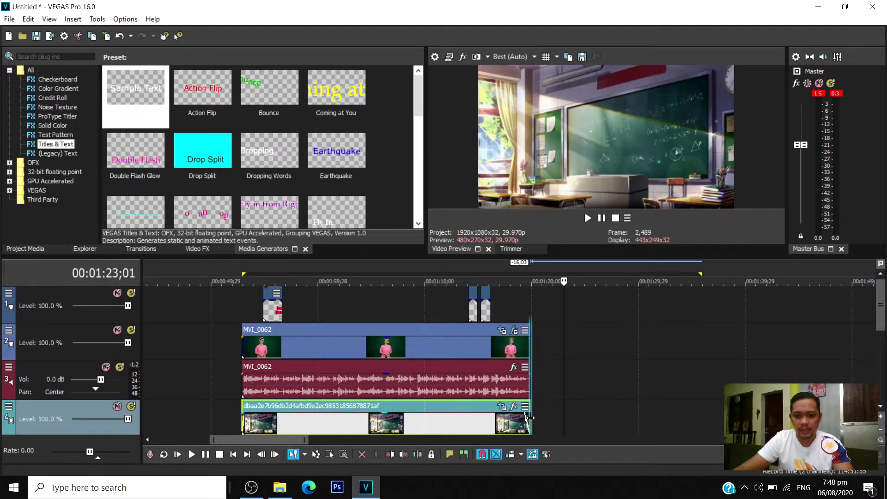
scroll(477, 358, "up", 2)
left_click_drag(436, 338, 426, 337)
scroll(455, 369, "down", 4)
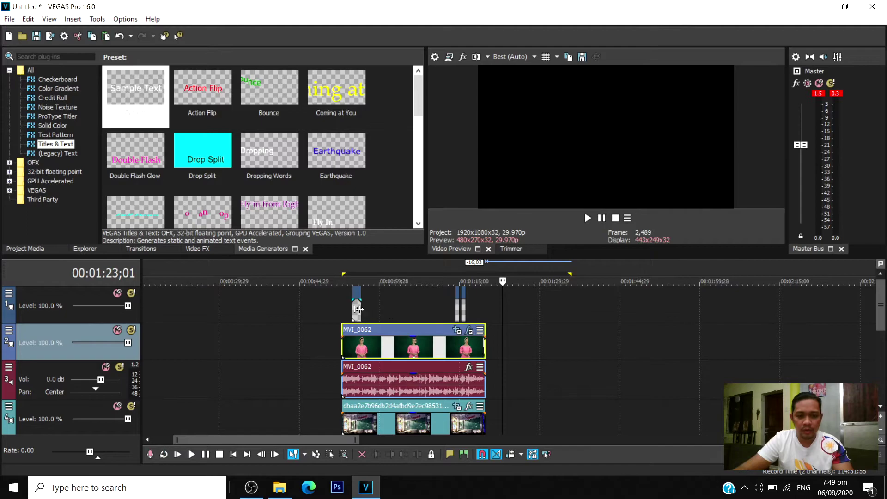
scroll(442, 317, "up", 3)
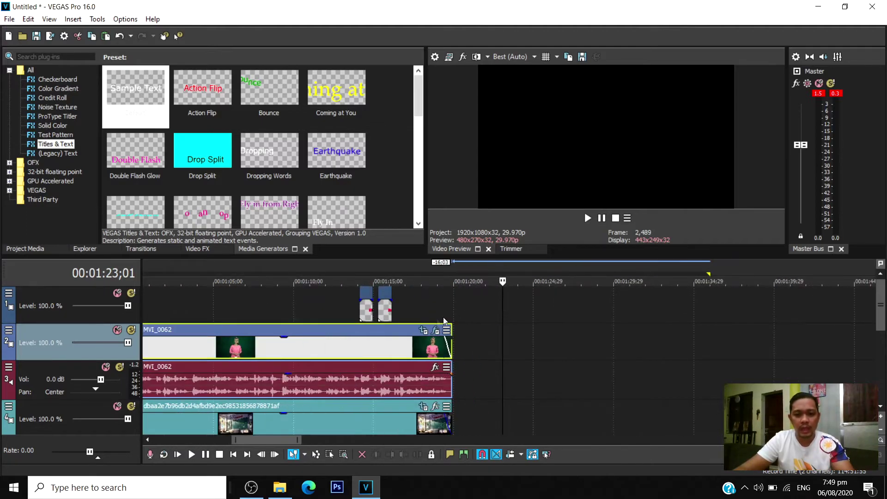
Play back the ending of the shortened presenter clip, then preview the "Covid 19 Pandemic" title.
left_click(431, 303)
key("space")
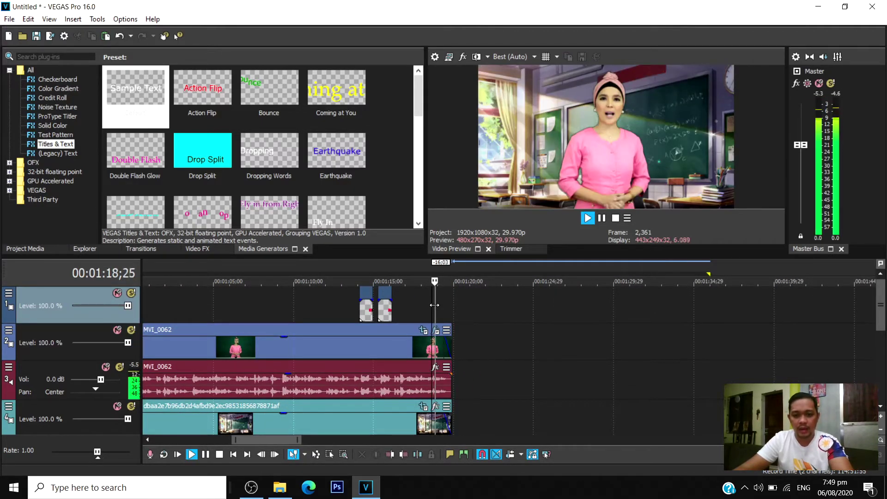
scroll(475, 315, "down", 4)
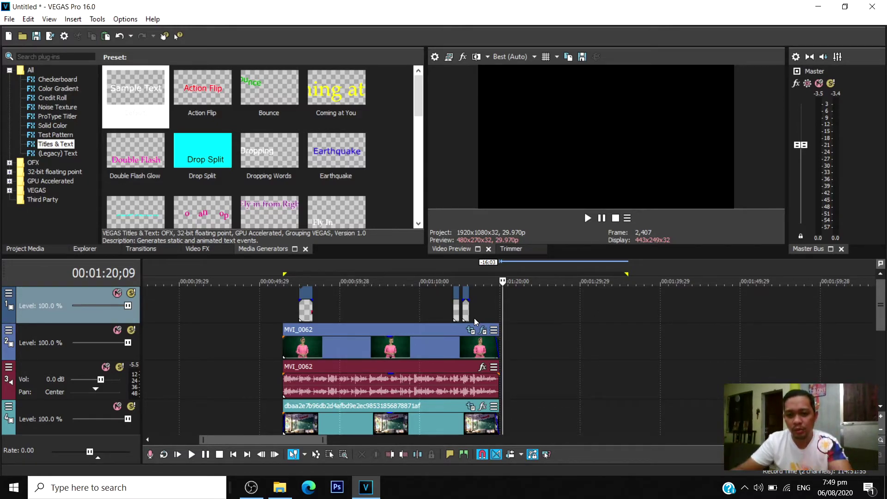
left_click_drag(879, 322, 886, 292)
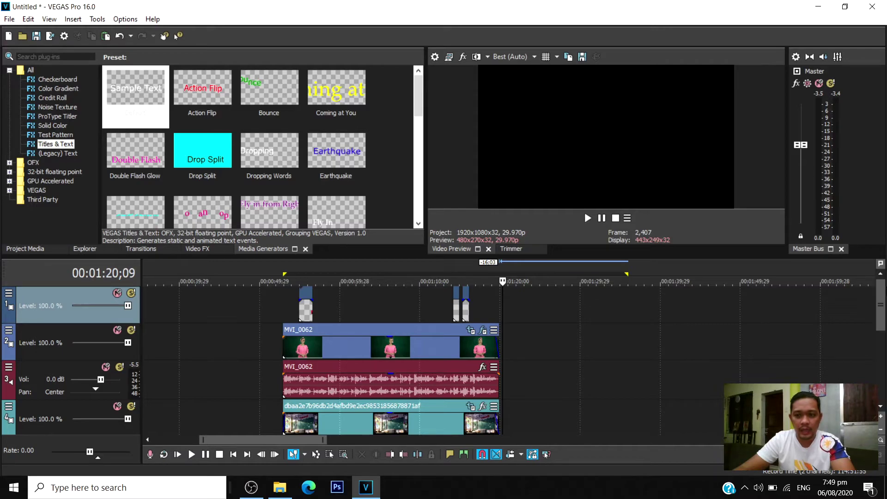
left_click(300, 296)
key("space")
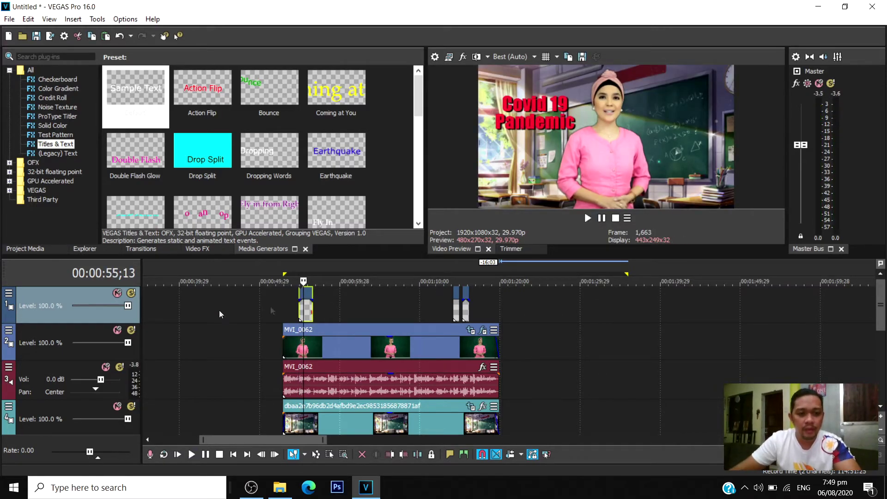
Delete the empty audio track 7 below the sound effect track.
left_click_drag(880, 328, 126, 388)
left_click(156, 386)
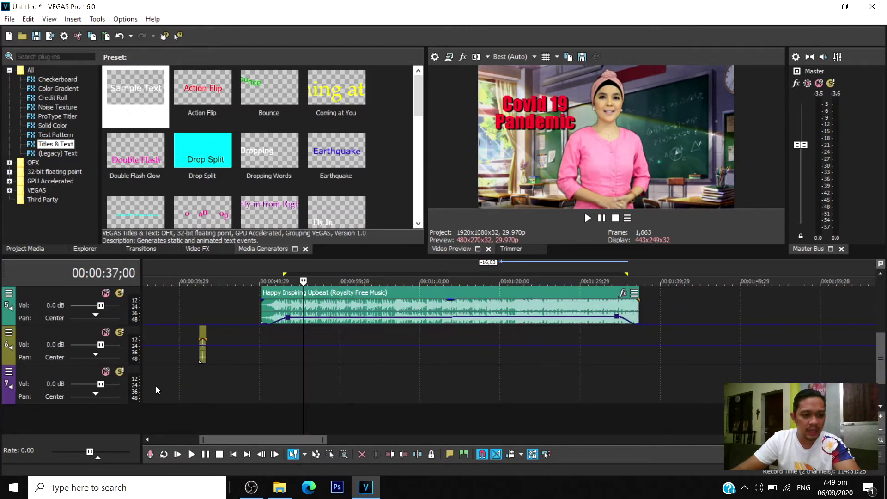
right_click(156, 386)
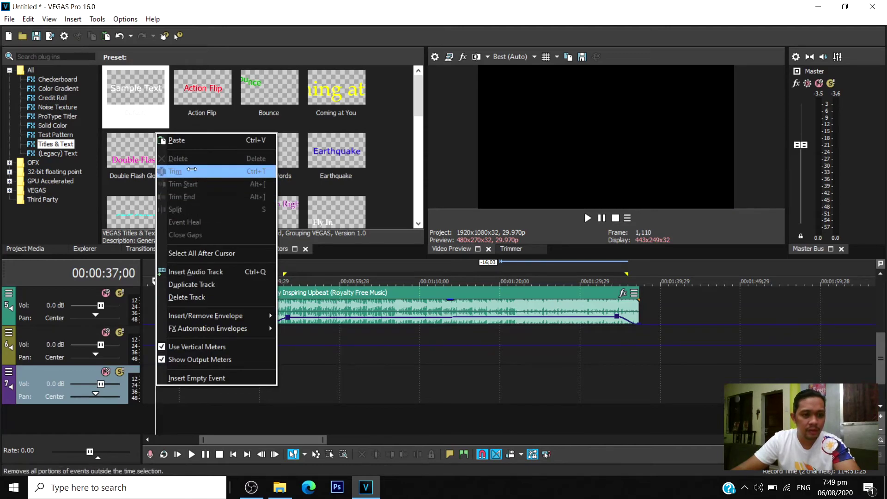
left_click(64, 373)
right_click(64, 372)
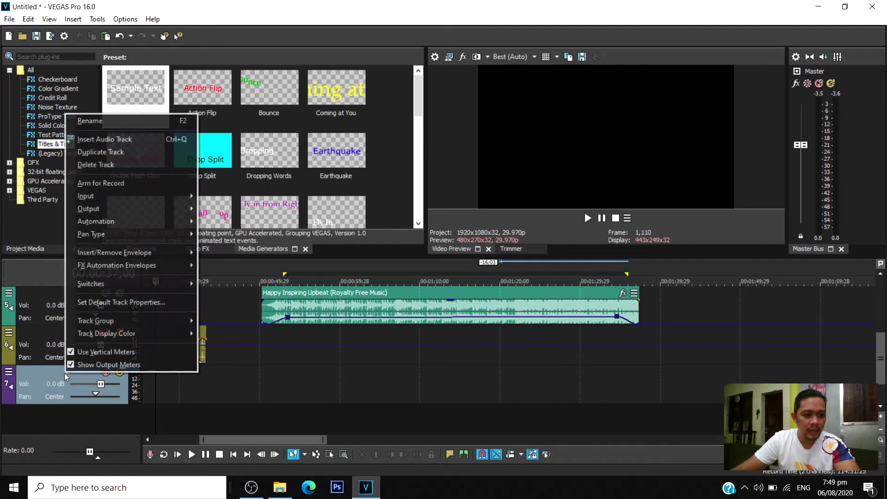
left_click(106, 165)
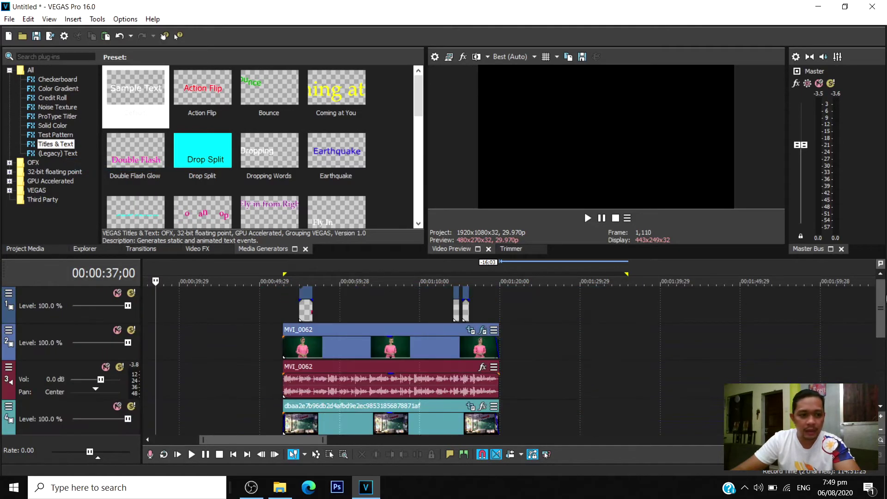
Insert a new audio track and move it above the title track as track 1.
right_click(25, 368)
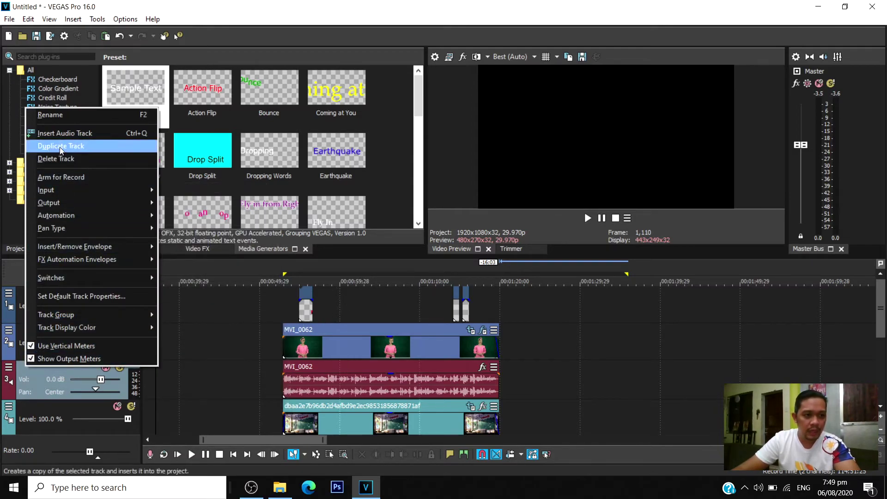
left_click(69, 135)
left_click_drag(57, 367, 59, 288)
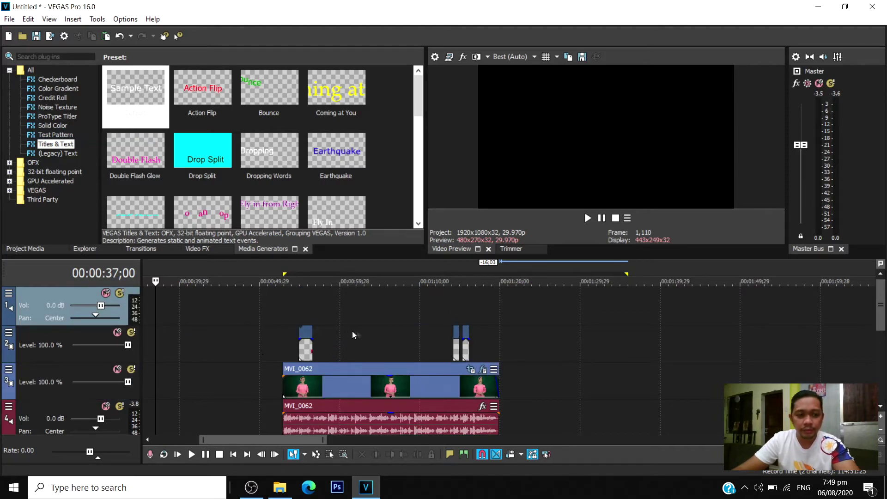
Move the Water Drops sound effect to audio track 1, aligned with the presenter clip's start, and place the playhead at 00:00:53;07.
left_click(314, 305)
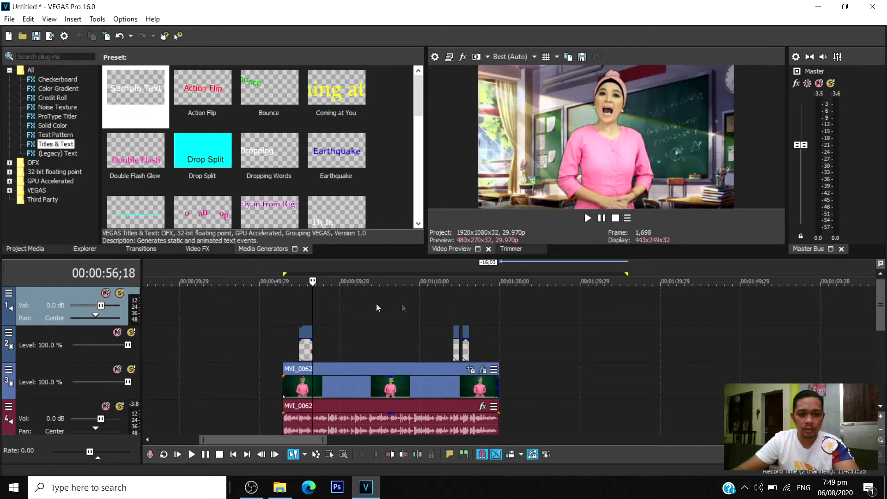
left_click_drag(880, 305, 878, 350)
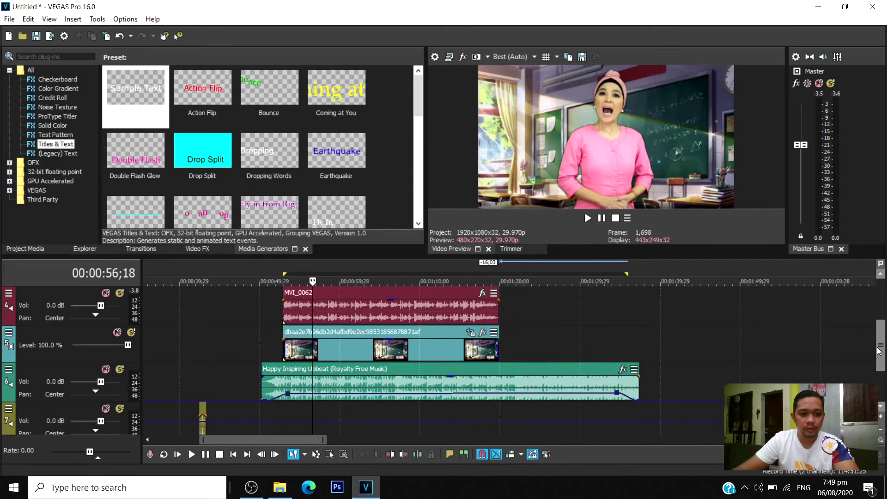
left_click_drag(204, 414, 288, 314)
scroll(376, 334, "up", 3)
scroll(469, 305, "up", 5)
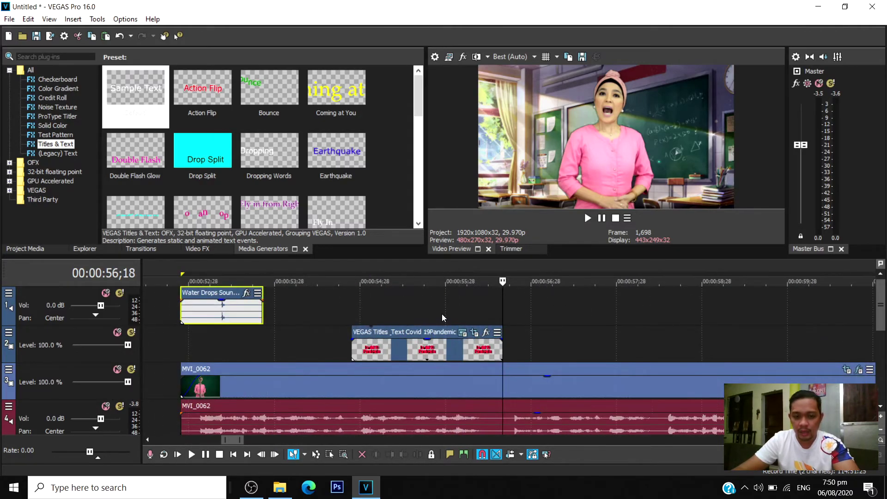
scroll(430, 318, "down", 3)
scroll(390, 316, "up", 2)
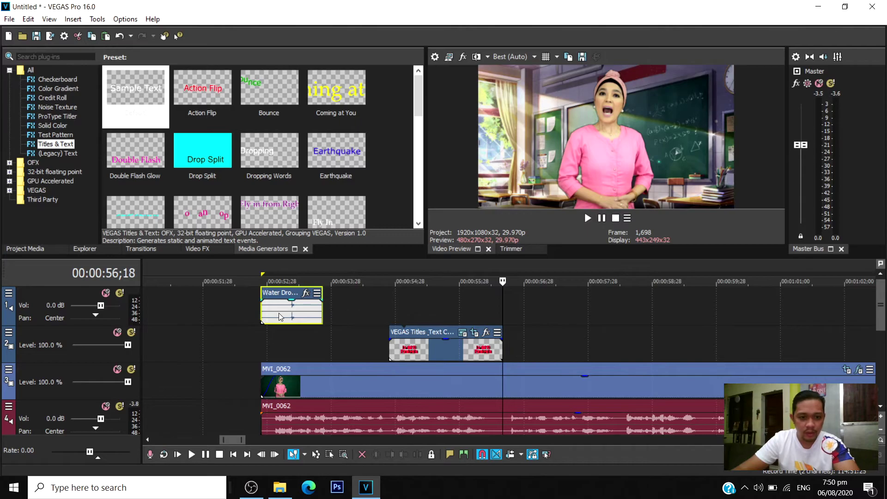
left_click(285, 312)
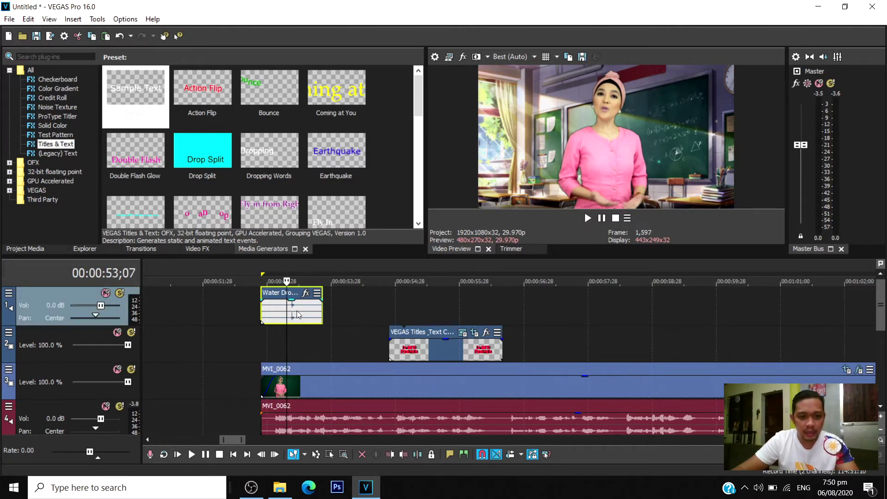
Move the Water Drops sound effect to end where the presenter clip starts and play it on its own.
key("space")
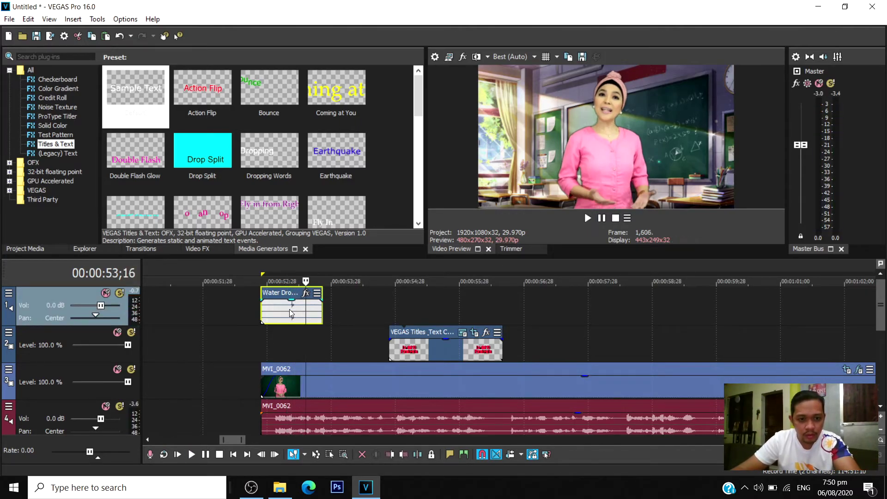
left_click_drag(285, 306, 219, 300)
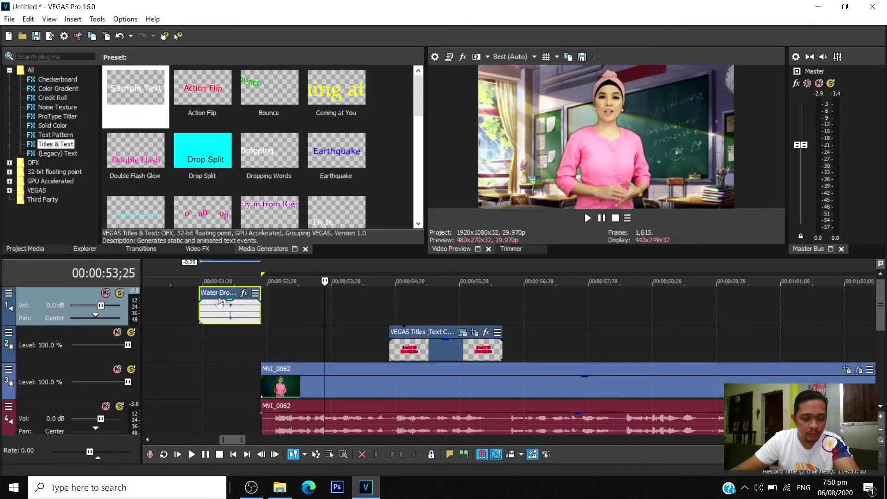
left_click(223, 330)
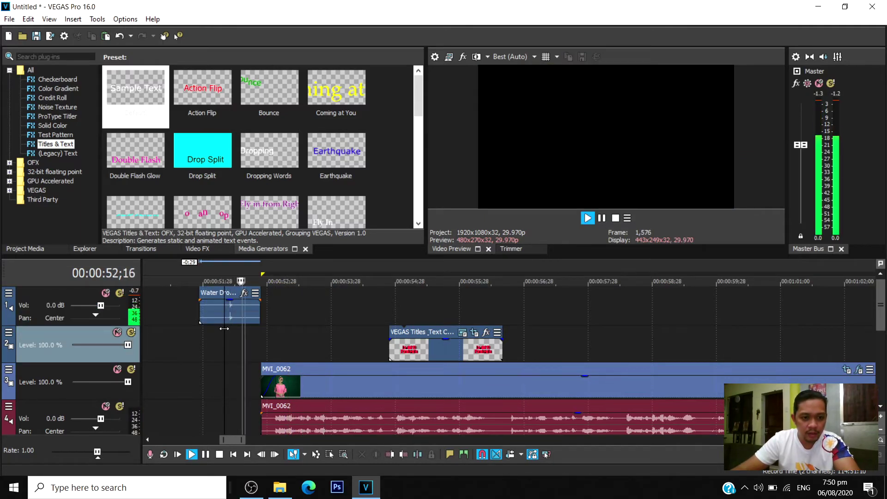
Trim the Water Drops sound effect by splitting it at 00:00:52;07 and 00:00:52;17 and deleting both outer pieces.
left_click(221, 293)
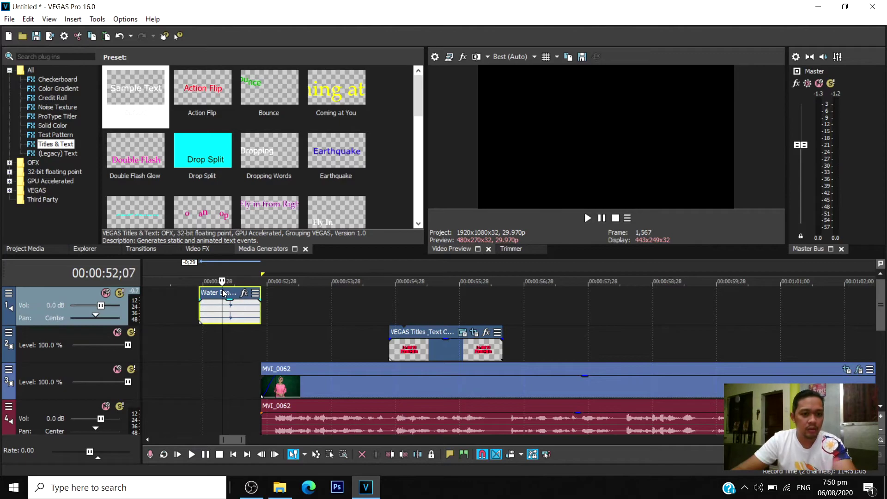
key("ctrl+z")
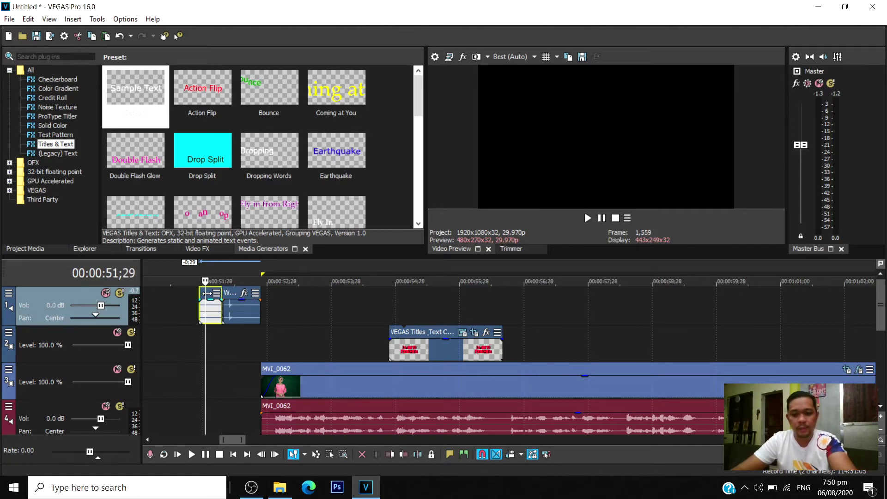
left_click(243, 315)
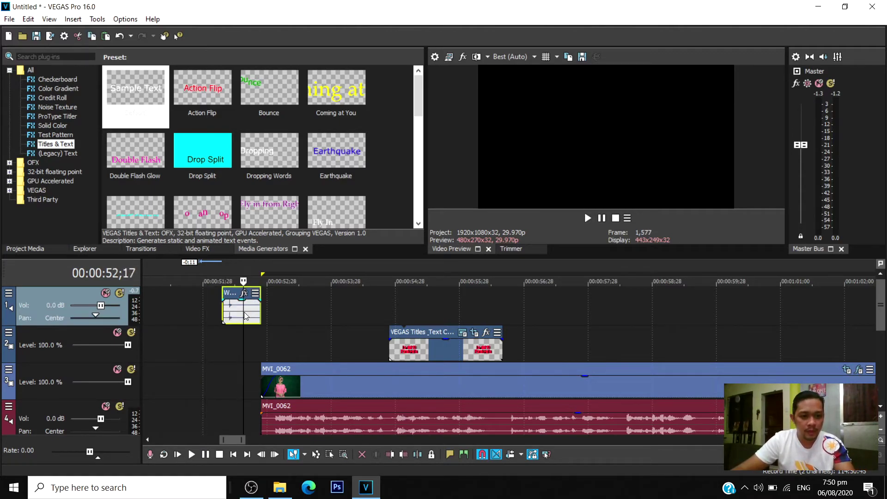
key("s")
left_click(257, 314)
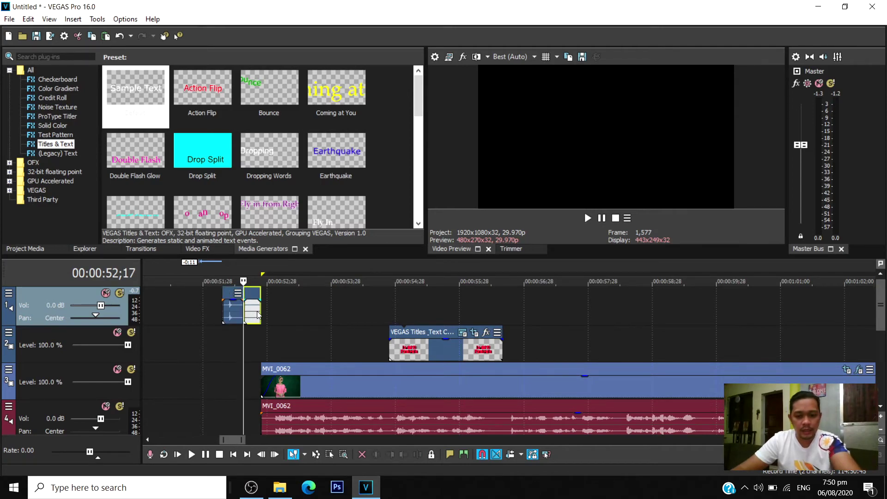
key("Delete")
Move the trimmed drop sound above the start of the "Covid 19 Pandemic" title and preview its timing.
left_click_drag(230, 298, 387, 304)
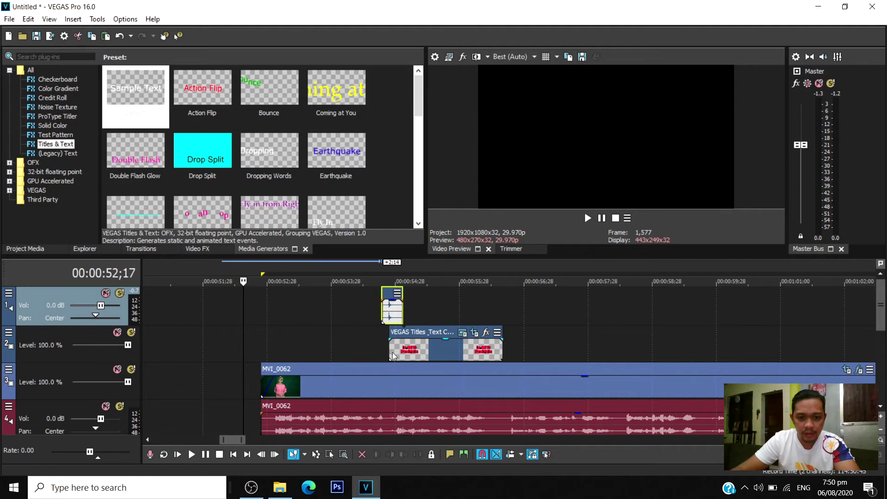
left_click(373, 343)
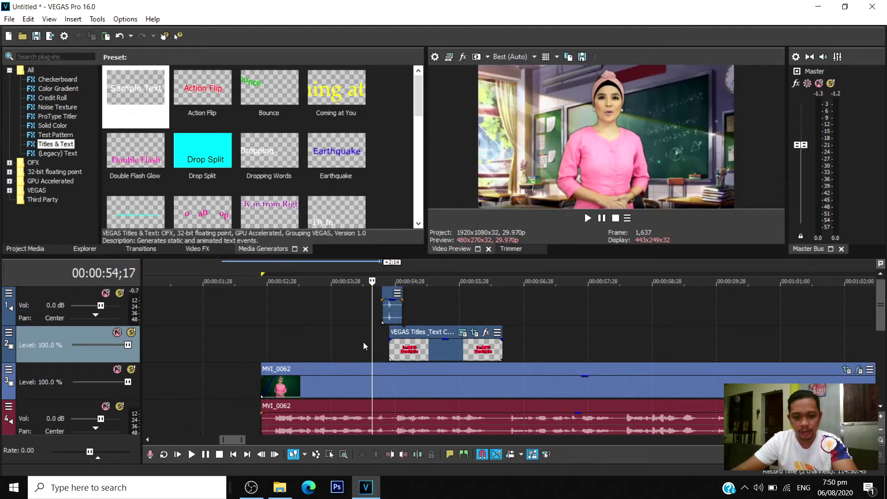
key("space")
key("space")
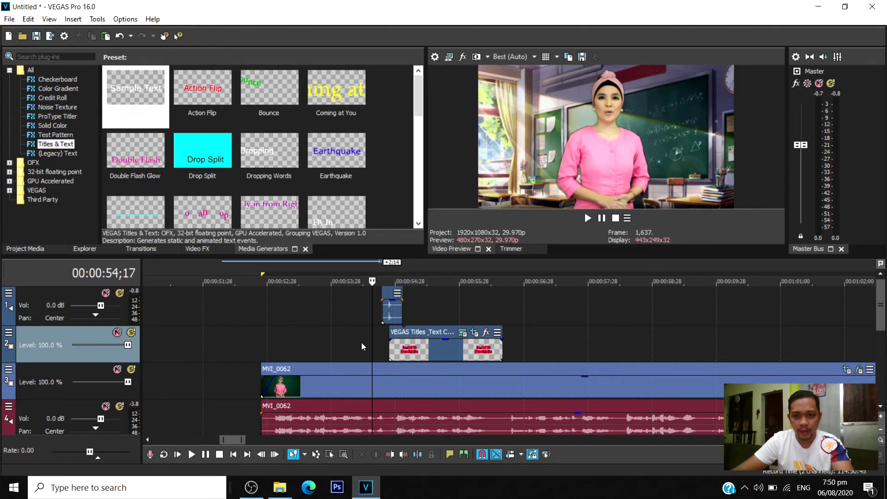
key("space")
key("space")
Align the drop sound's start exactly with the "Covid 19 Pandemic" title's start and play the section back.
left_click_drag(386, 297, 393, 297)
left_click(379, 323)
key("space")
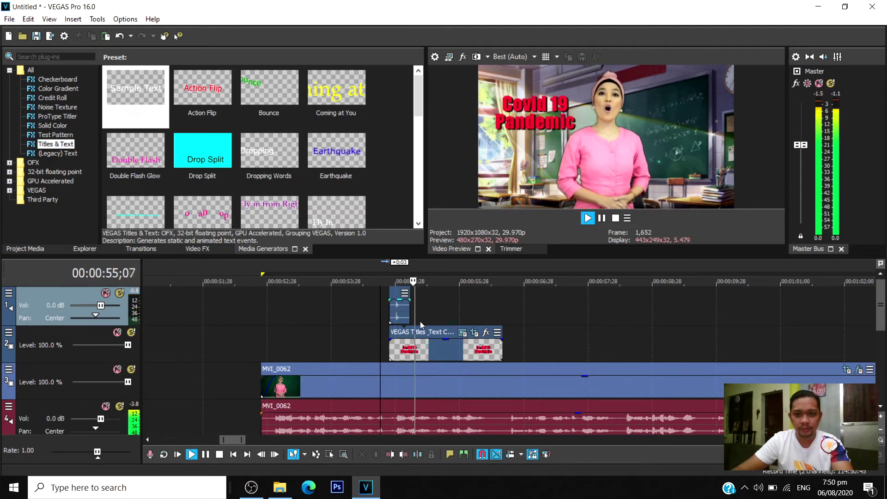
scroll(523, 358, "down", 5)
key("space")
Copy the drop sound to the starts of the "Elementarya" title at 00:01:14;04 and the "Sekondarya" title at 00:01:15;08.
scroll(535, 342, "up", 5)
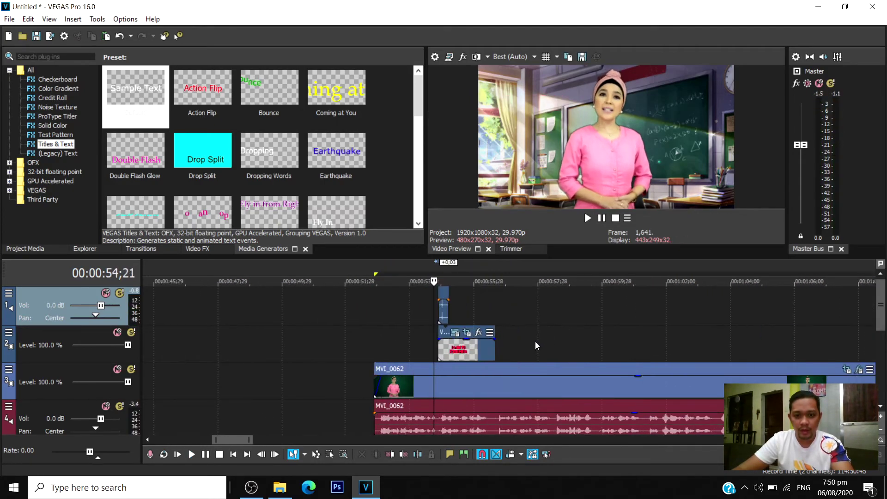
scroll(865, 328, "down", 2)
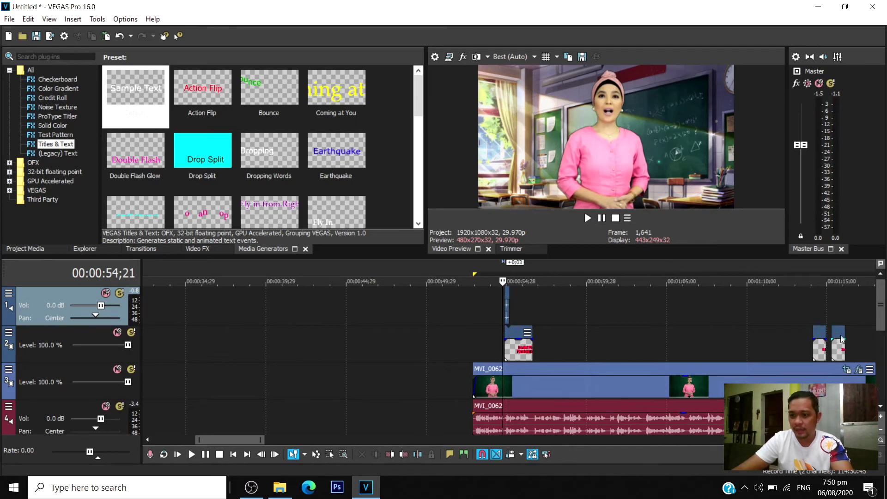
scroll(531, 303, "up", 1)
left_click(508, 295)
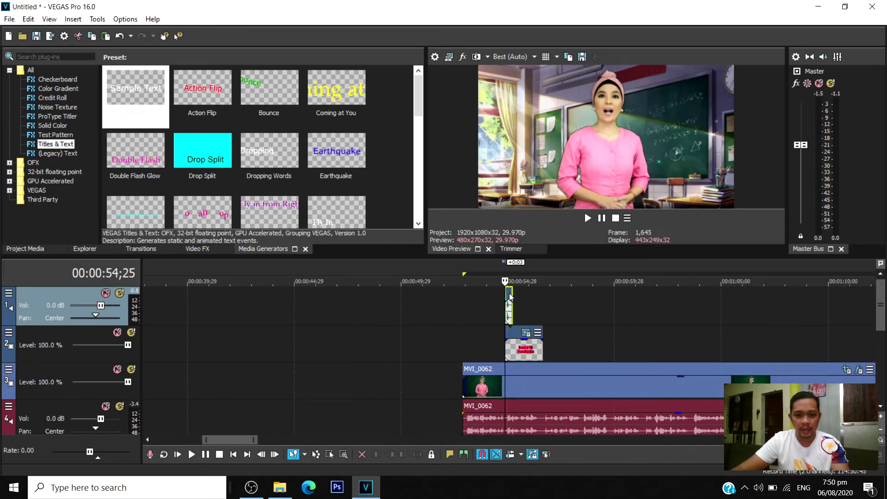
left_click_drag(238, 439, 267, 440)
left_click(432, 302)
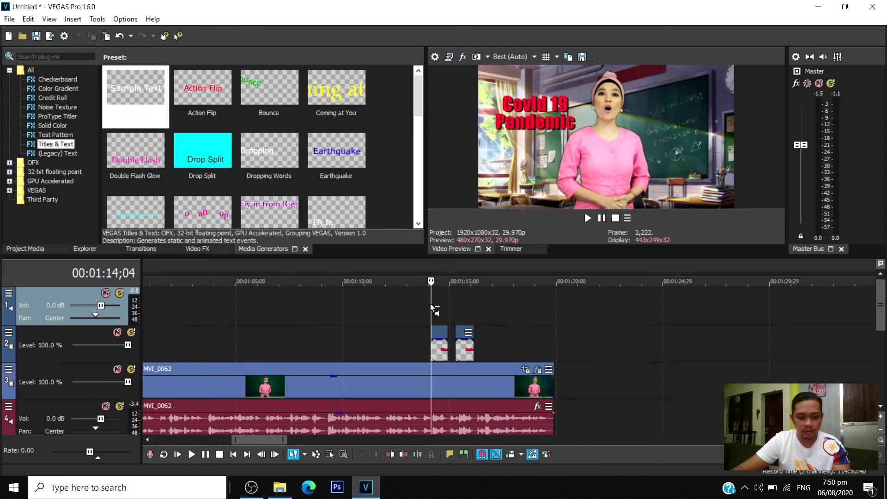
key("ctrl+v")
left_click(456, 298)
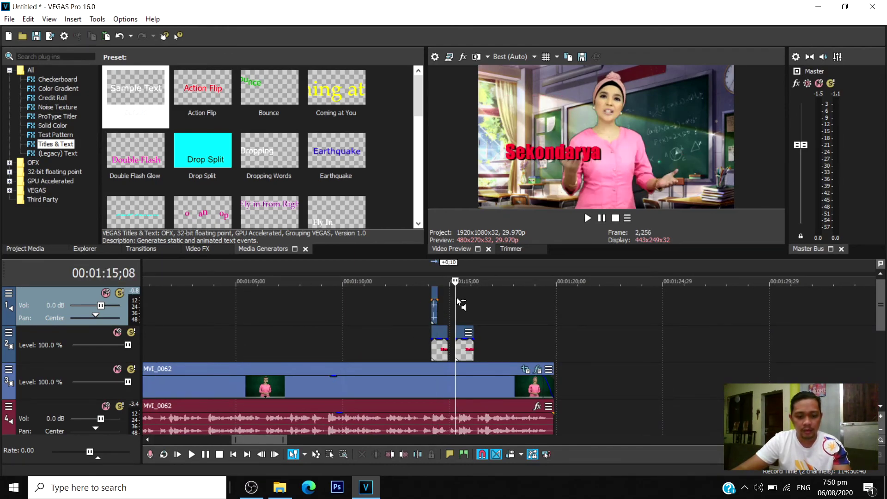
key("ctrl+v")
Play back the "Elementarya" and "Sekondarya" titles to check the timing of their drop sounds.
left_click(413, 323)
key("space")
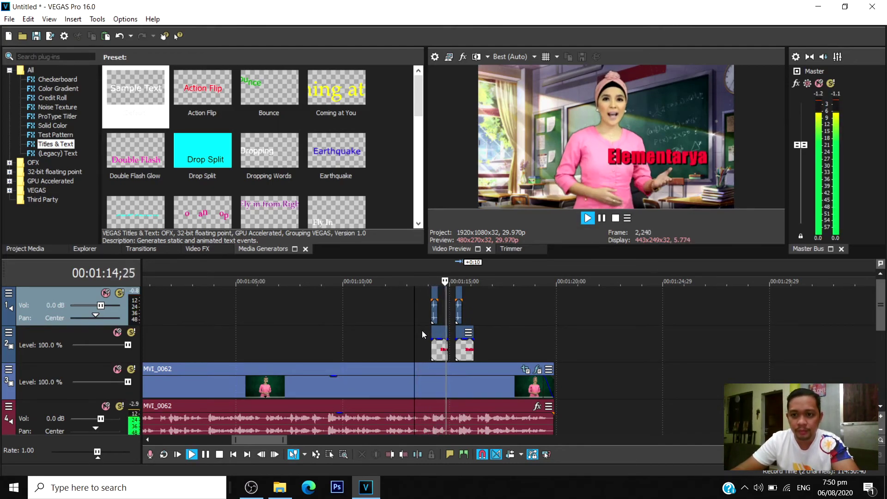
key("Return")
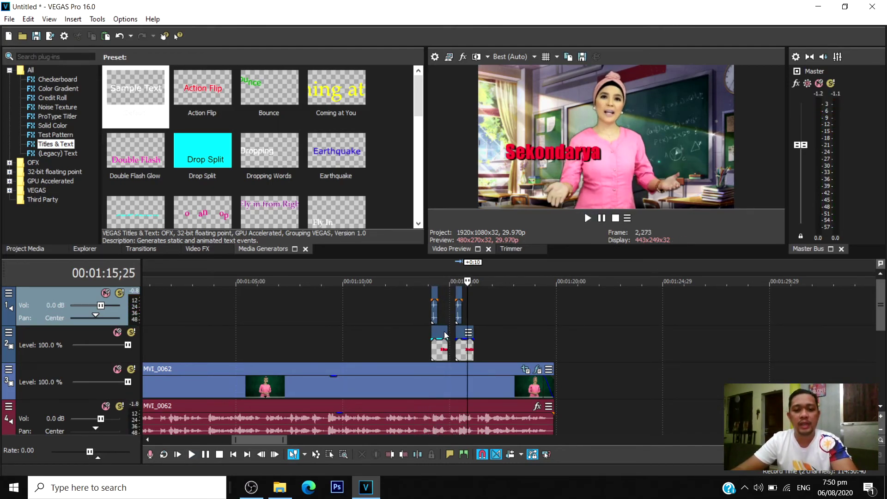
Add a volume envelope to audio track 1 and raise it to make the drop sounds louder.
scroll(398, 315, "down", 2)
left_click(408, 310)
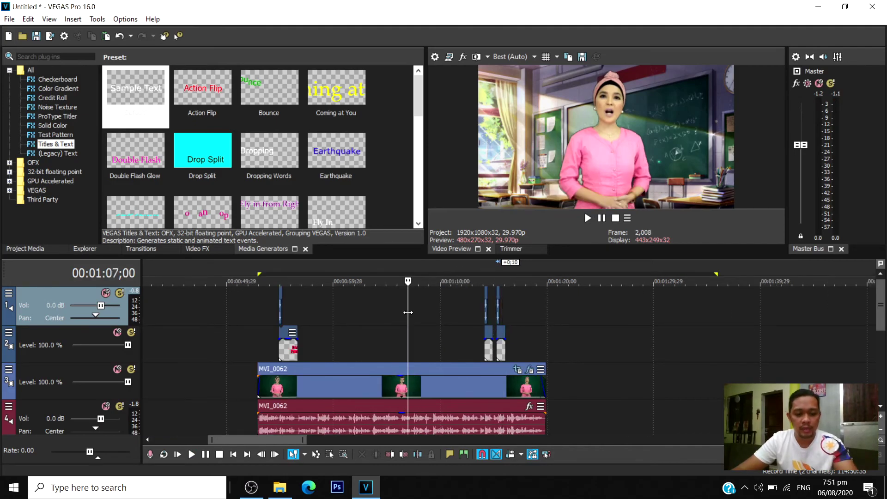
left_click_drag(396, 313, 399, 302)
left_click(466, 305)
left_click(479, 308)
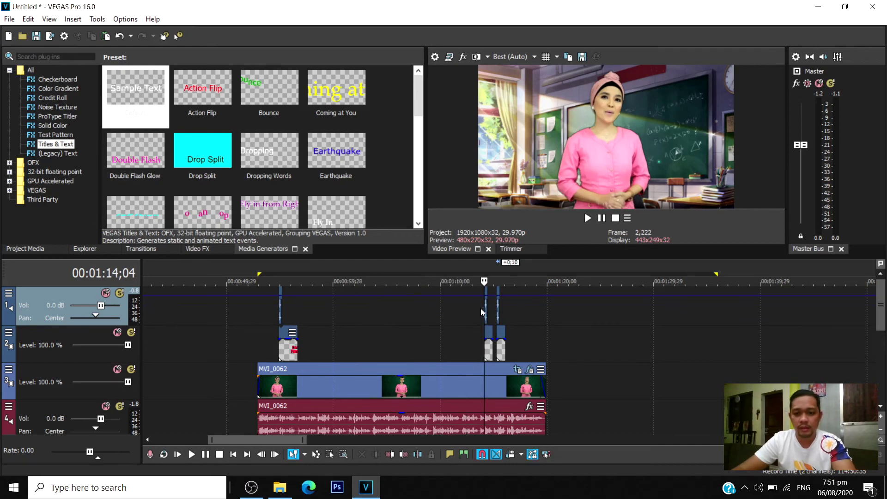
Play back the "Elementarya" and "Covid 19 Pandemic" titles to check the loudness of the drop sounds.
key("space")
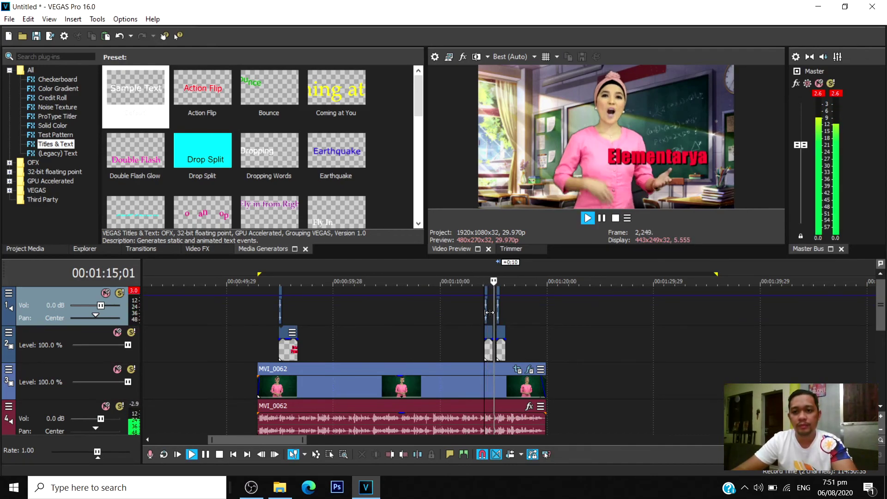
left_click(275, 317)
key("Return")
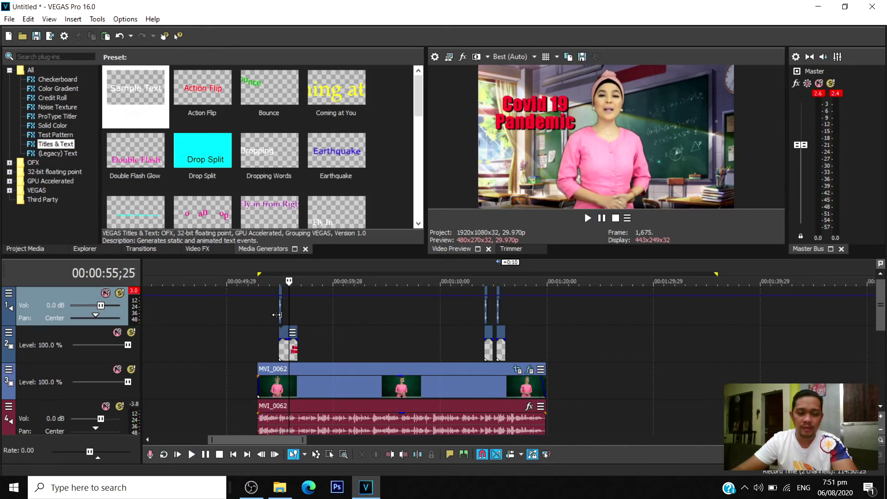
left_click(265, 315)
key("space")
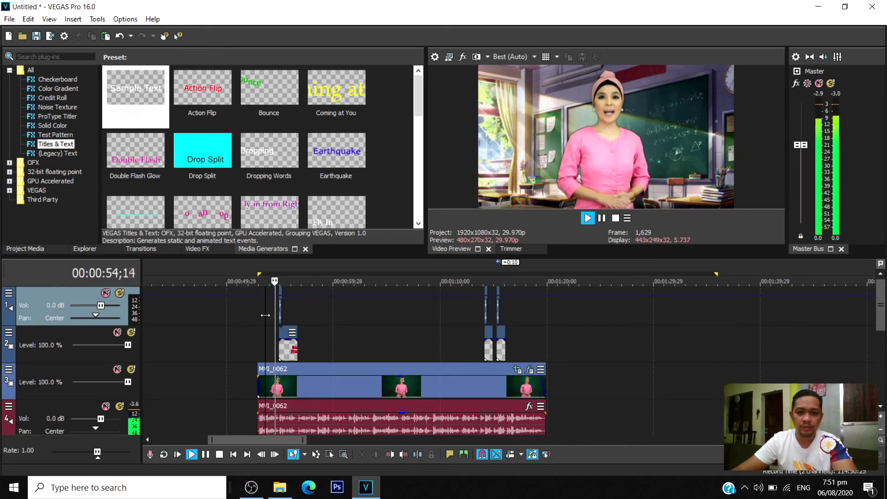
key("Return")
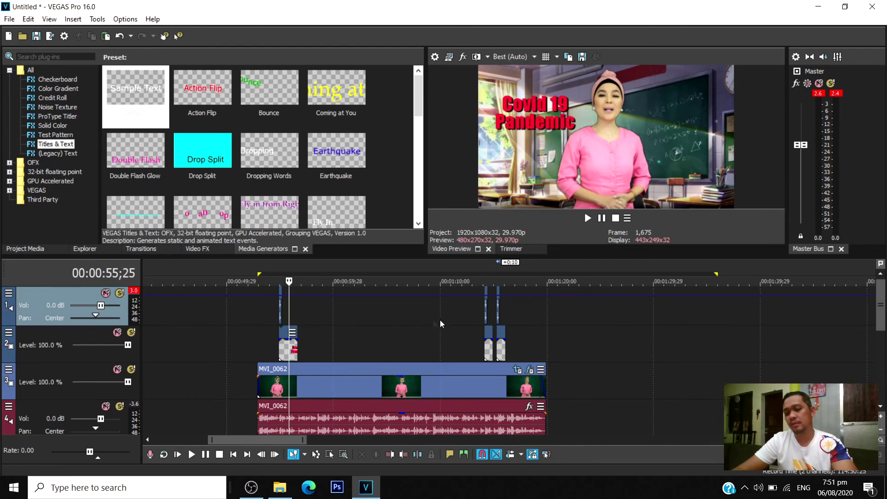